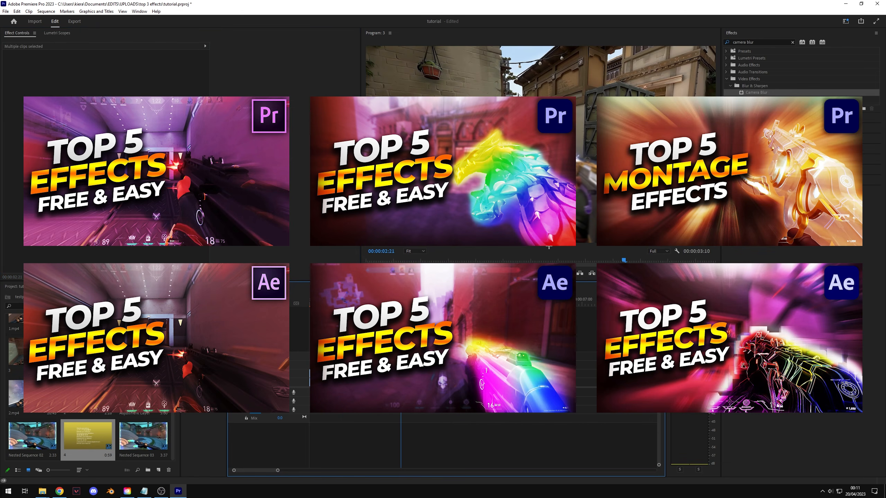
- Delete the third clip from the timeline
{"action": "left_click", "coordinate": [331, 304]}
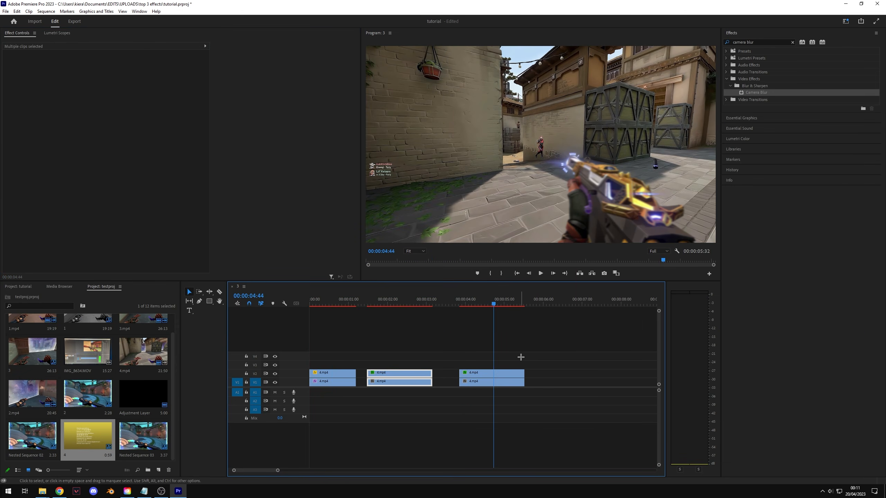
{"action": "left_click", "coordinate": [528, 346]}
{"action": "left_click_drag", "start_coordinate": [538, 344], "coordinate": [483, 374]}
{"action": "key", "text": "Delete"}
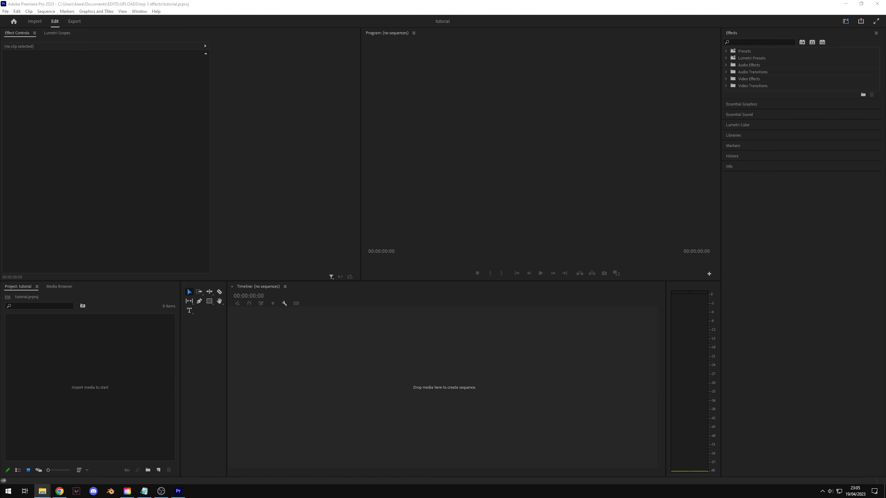
- Import 3.mp4 into the project and create a new sequence from the clip
{"action": "left_click_drag", "start_coordinate": [125, 357], "coordinate": [123, 368]}
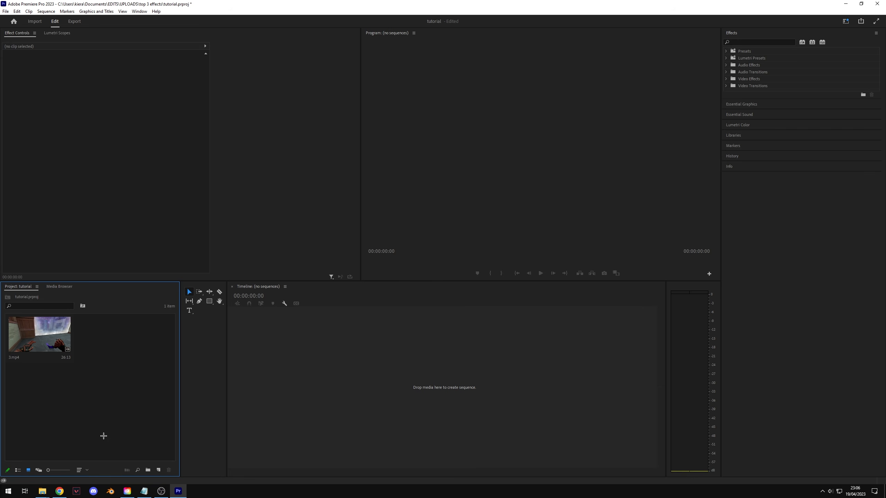
{"action": "left_click", "coordinate": [45, 326]}
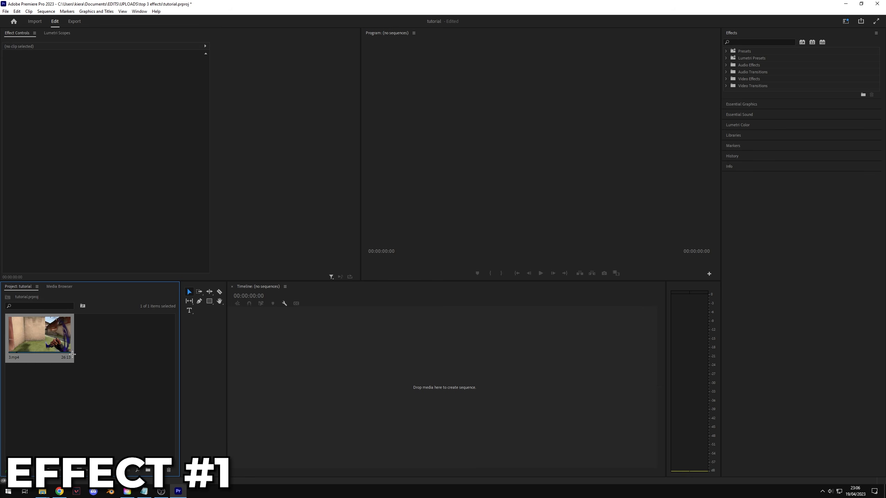
{"action": "right_click", "coordinate": [46, 326]}
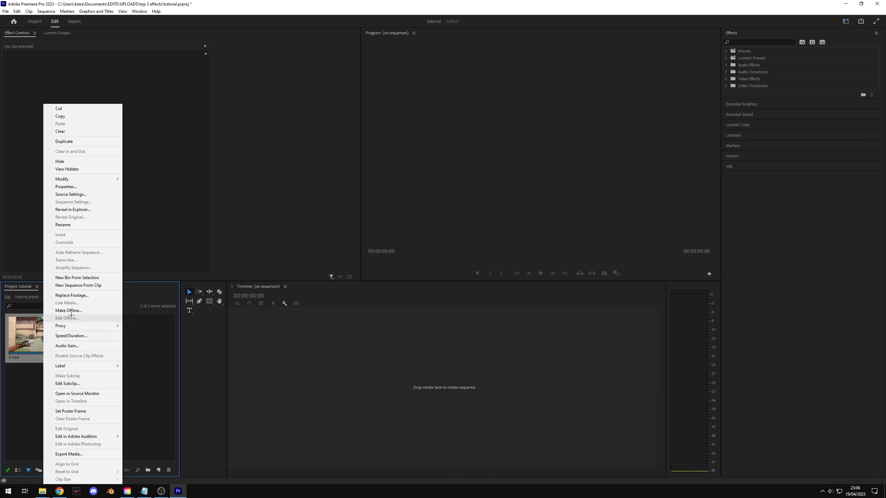
{"action": "left_click", "coordinate": [94, 285]}
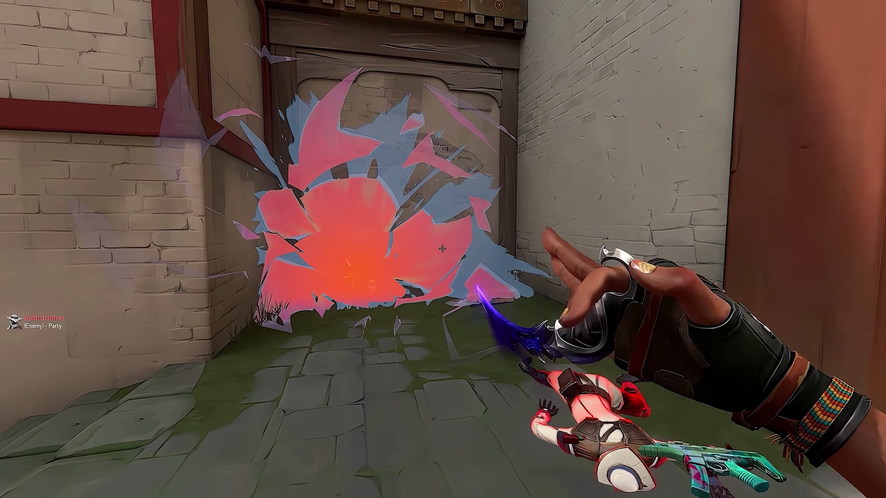
- Split the clip on the timeline at 00:00:00:49, where the arm enters the bottom of the frame
{"action": "left_click_drag", "start_coordinate": [321, 303], "coordinate": [430, 312]}
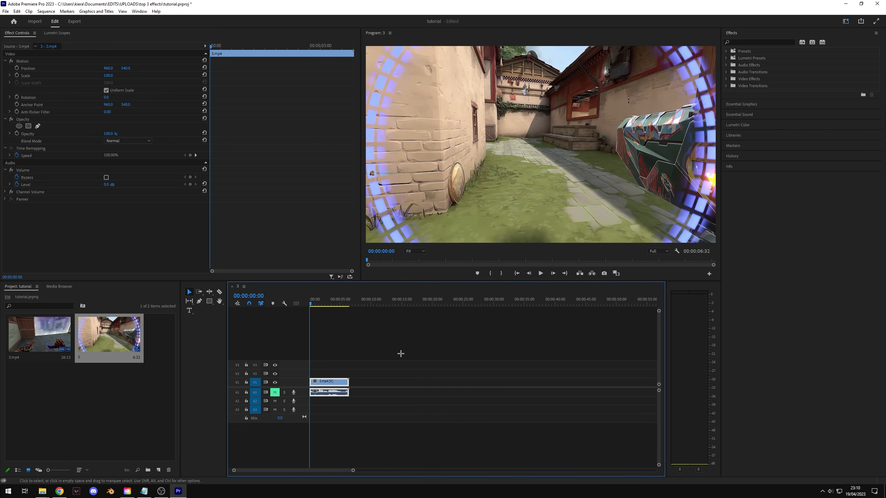
{"action": "key", "text": "backslash"}
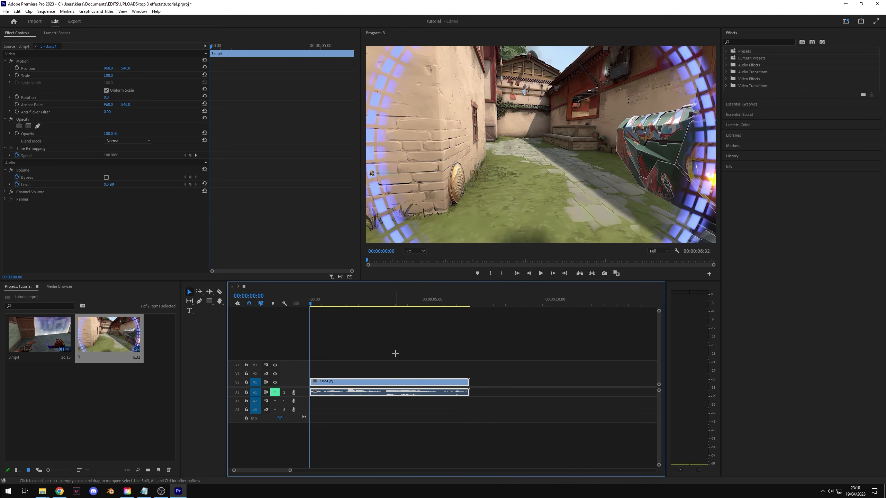
{"action": "left_click", "coordinate": [326, 306]}
{"action": "left_click_drag", "start_coordinate": [326, 305], "coordinate": [329, 306]}
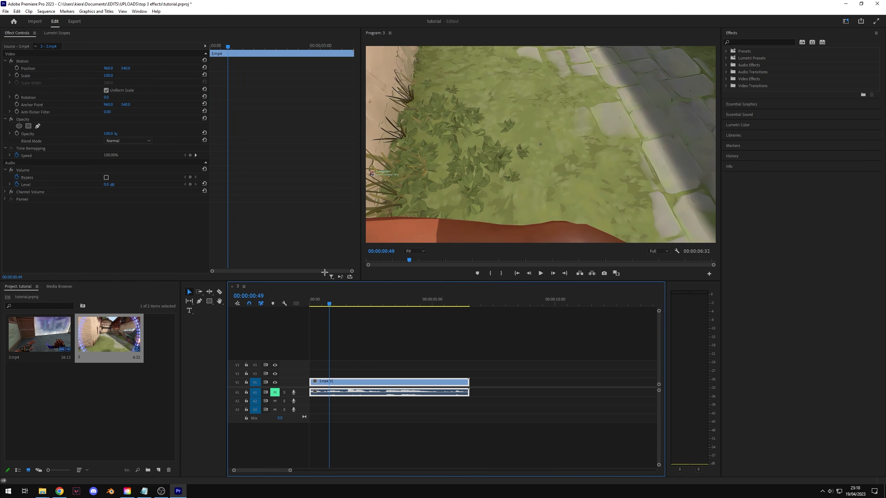
{"action": "key", "text": "equal"}
{"action": "key", "text": "equal"}
{"action": "key", "text": "equal"}
{"action": "left_click_drag", "start_coordinate": [470, 305], "coordinate": [470, 304]}
{"action": "key", "text": "ctrl+k"}
- Step through the frames just after the cut and return the playhead to 00:00:00:49
{"action": "key", "text": "Right"}
{"action": "key", "text": "Right"}
{"action": "key", "text": "Right"}
{"action": "key", "text": "Right"}
{"action": "key", "text": "Right"}
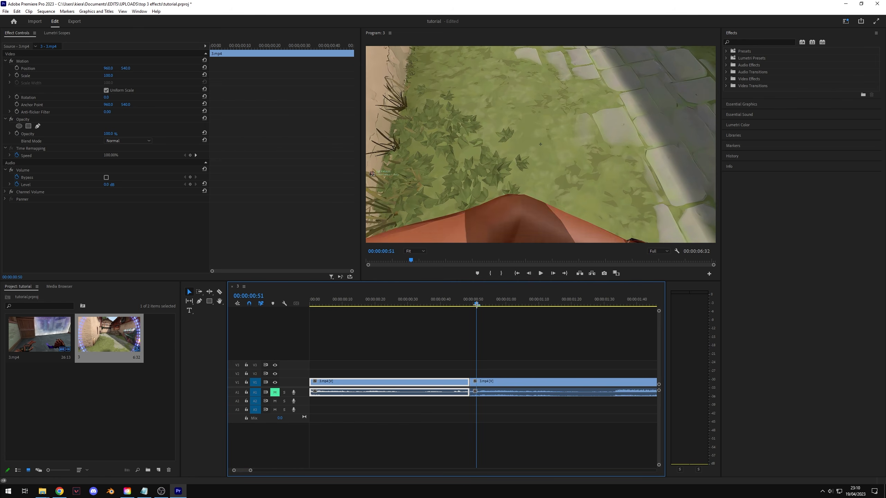
{"action": "left_click_drag", "start_coordinate": [433, 358], "coordinate": [502, 410]}
{"action": "key", "text": "shift+Left"}
{"action": "left_click_drag", "start_coordinate": [400, 327], "coordinate": [540, 442]}
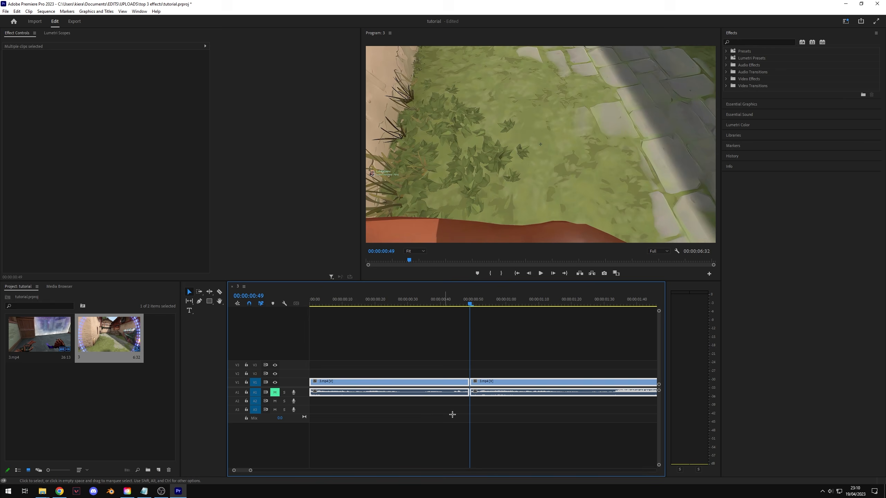
{"action": "left_click", "coordinate": [510, 343]}
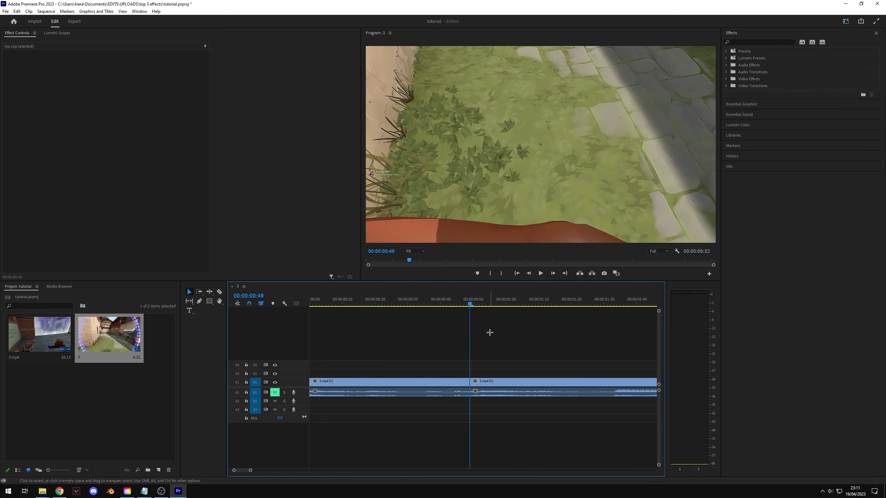
{"action": "left_click", "coordinate": [495, 380]}
{"action": "right_click", "coordinate": [495, 381]}
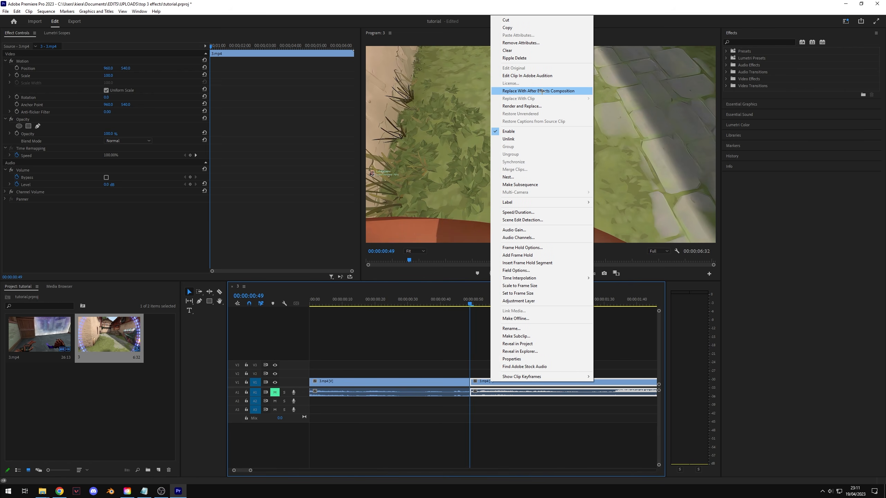
{"action": "left_click", "coordinate": [453, 333]}
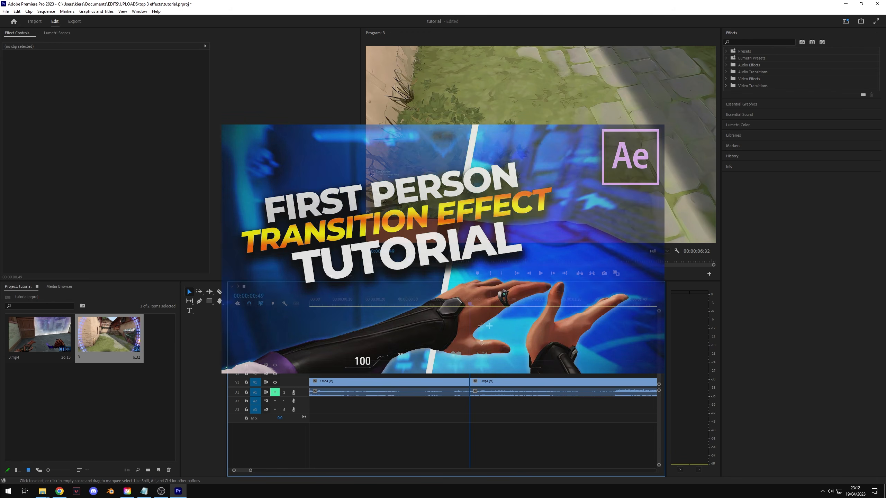
- Start a free-draw opacity mask on the second clip, placing its first point below the frame at the arm's right end
{"action": "left_click", "coordinate": [496, 383]}
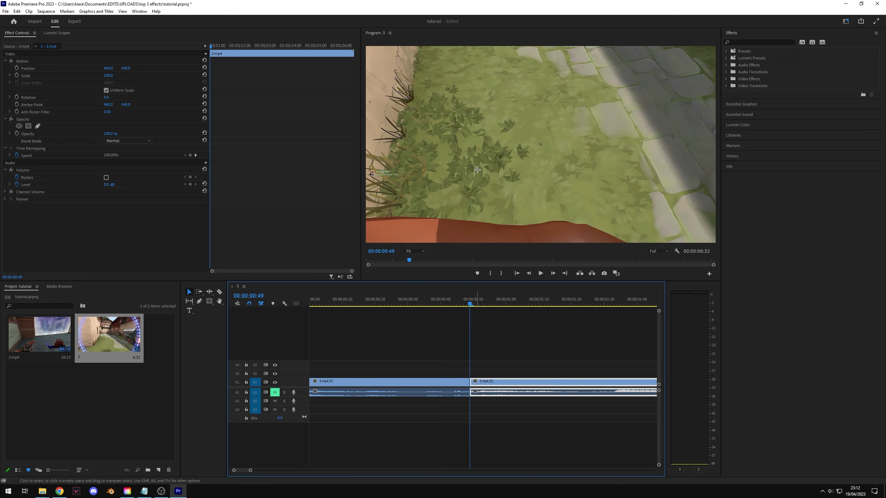
{"action": "left_click", "coordinate": [38, 126]}
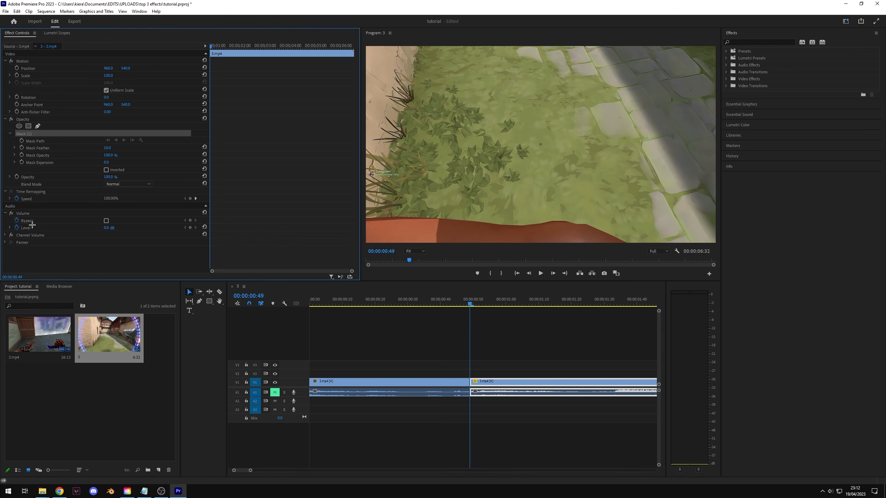
{"action": "left_click", "coordinate": [630, 245]}
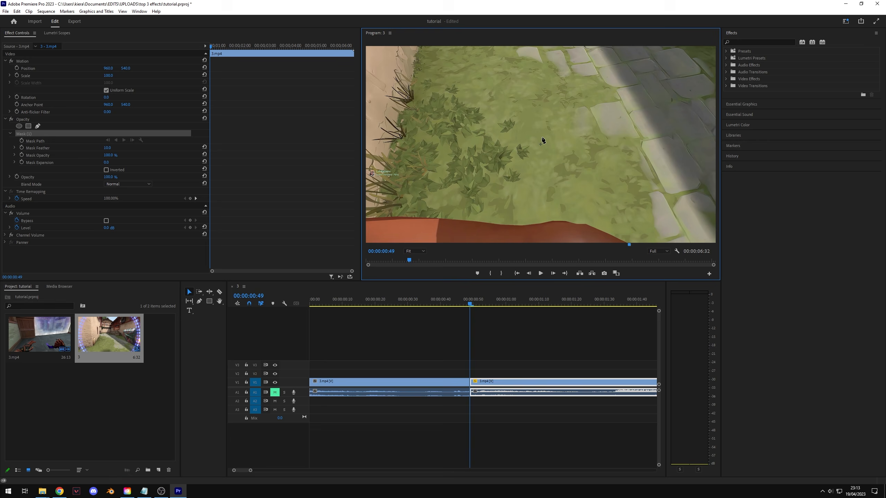
- Trace the mask along the arm's upper edge from its right end to around the middle
{"action": "key", "text": "grave"}
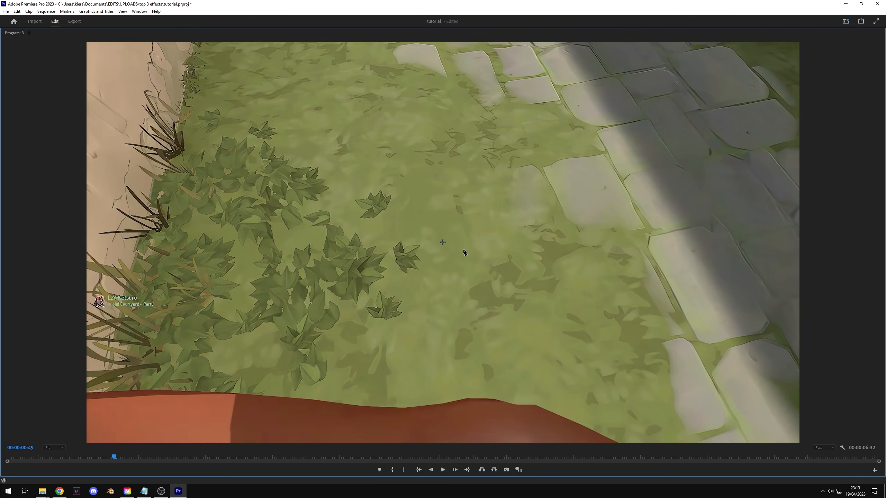
{"action": "left_click", "coordinate": [54, 447]}
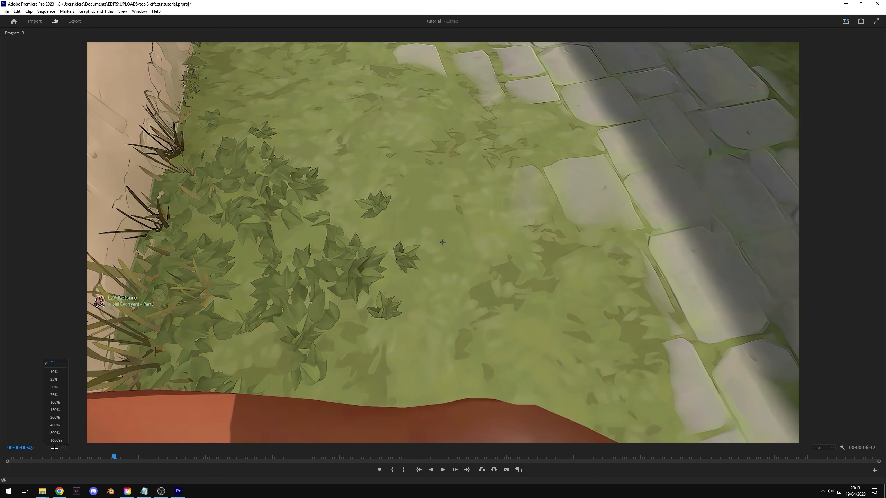
{"action": "left_click", "coordinate": [55, 417]}
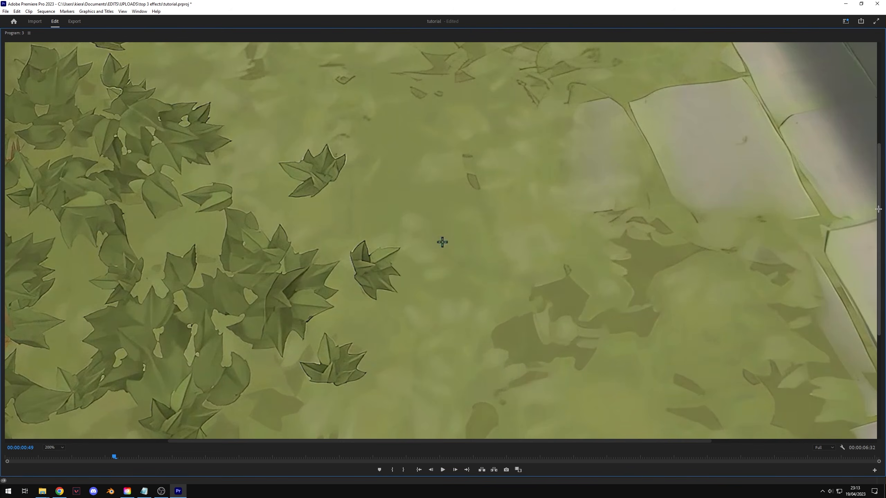
{"action": "left_click_drag", "start_coordinate": [878, 210], "coordinate": [878, 317]}
{"action": "left_click_drag", "start_coordinate": [673, 442], "coordinate": [746, 442]}
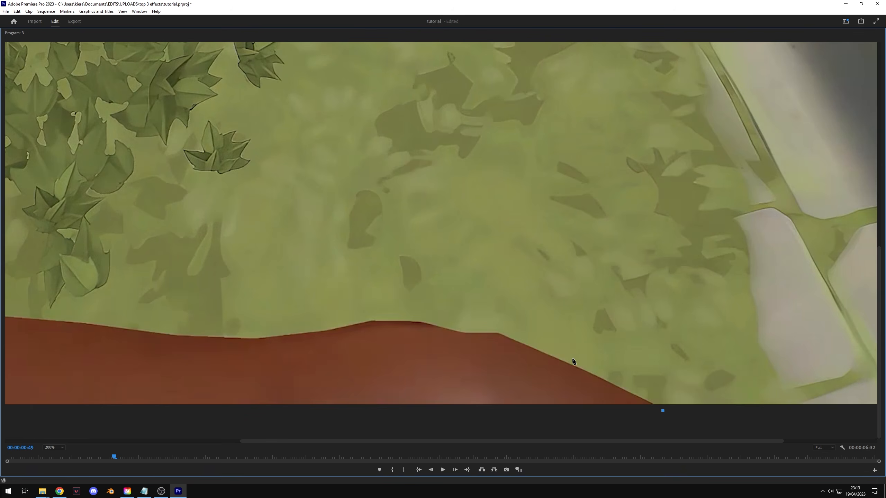
{"action": "left_click", "coordinate": [602, 378]}
{"action": "left_click", "coordinate": [539, 351]}
{"action": "left_click", "coordinate": [499, 333]}
{"action": "left_click", "coordinate": [463, 332]}
{"action": "left_click", "coordinate": [425, 324]}
{"action": "left_click", "coordinate": [374, 321]}
{"action": "scroll", "coordinate": [438, 440], "scroll_direction": "left", "scroll_amount": 5}
{"action": "left_click", "coordinate": [566, 329]}
{"action": "left_click", "coordinate": [507, 336]}
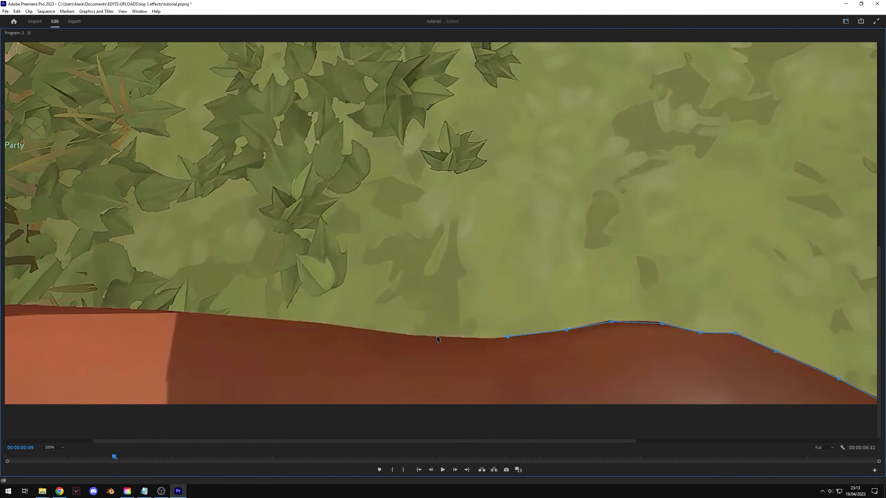
- Continue the mask path along the rest of the arm's upper edge to just beyond the frame's left border
{"action": "left_click", "coordinate": [435, 336]}
{"action": "left_click", "coordinate": [367, 329]}
{"action": "left_click_drag", "start_coordinate": [475, 442], "coordinate": [388, 441]}
{"action": "left_click", "coordinate": [451, 322]}
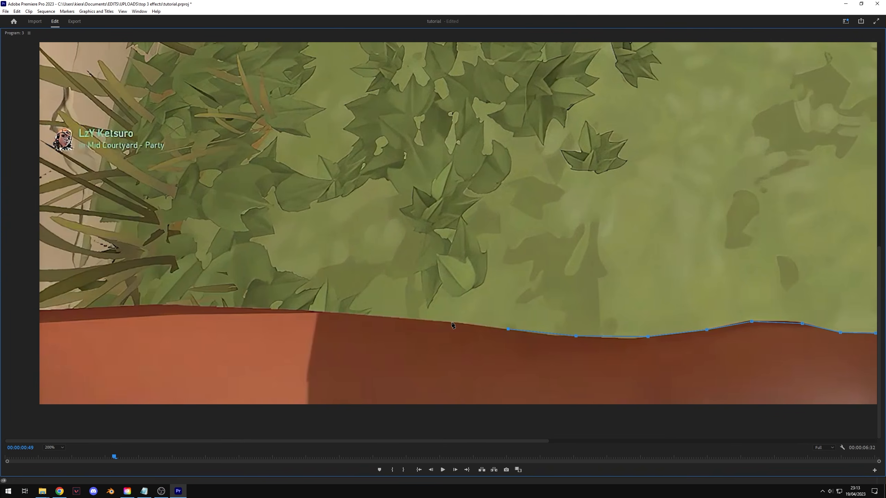
{"action": "left_click", "coordinate": [53, 310]}
{"action": "left_click", "coordinate": [33, 311]}
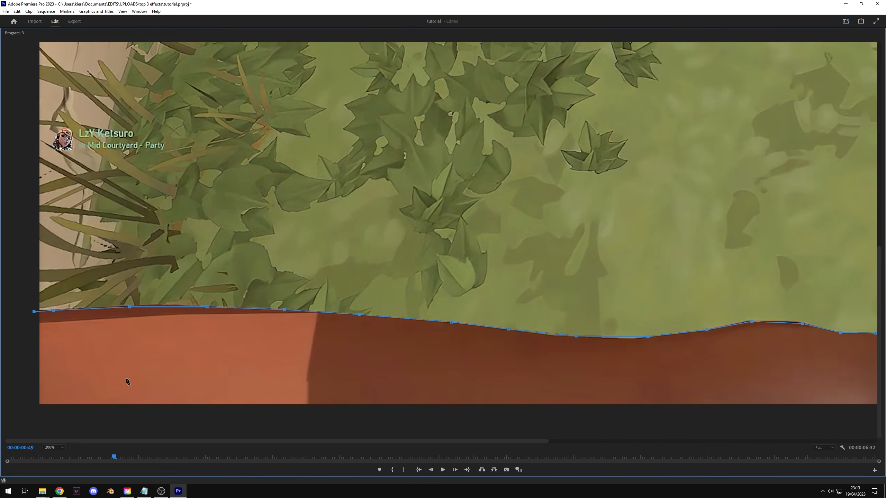
- Run the mask path around the outside of the frame below the arm and close it at its first point
{"action": "left_click", "coordinate": [28, 399]}
{"action": "left_click", "coordinate": [42, 419]}
{"action": "left_click", "coordinate": [274, 416]}
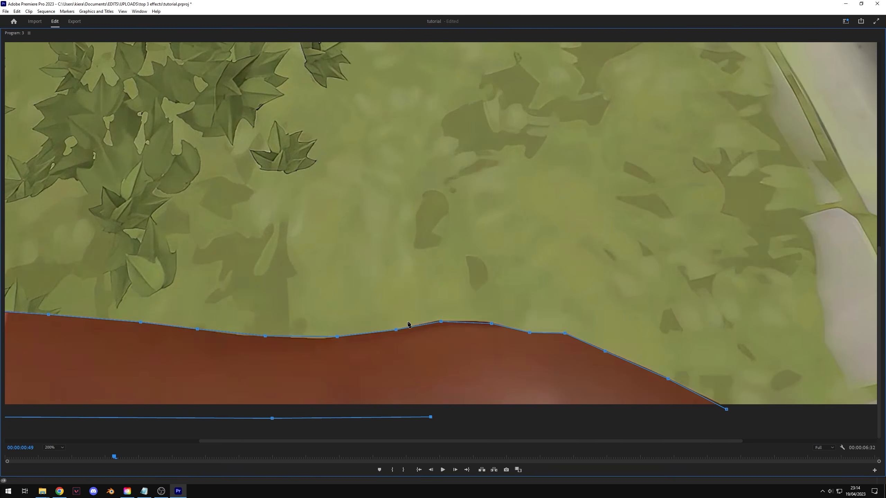
{"action": "left_click", "coordinate": [603, 418]}
{"action": "left_click", "coordinate": [726, 410]}
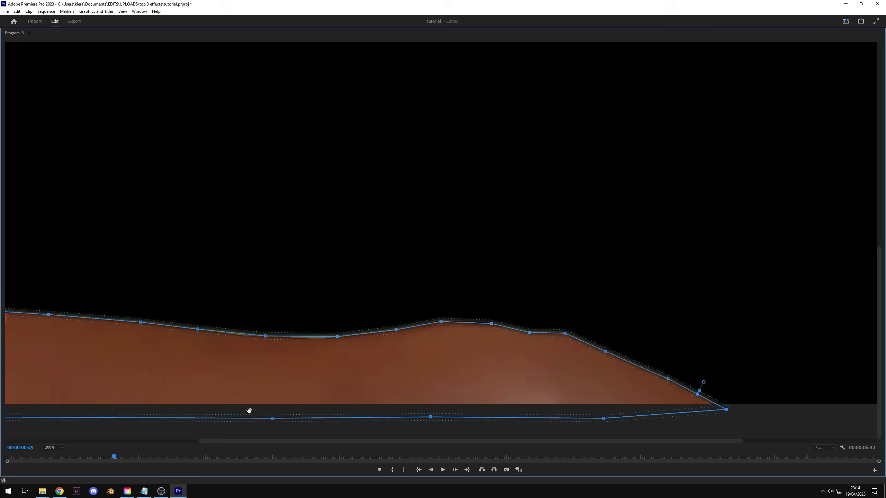
- Set the arm mask's feather to 0
{"action": "left_click", "coordinate": [60, 447]}
{"action": "left_click", "coordinate": [60, 447]}
{"action": "key", "text": "grave"}
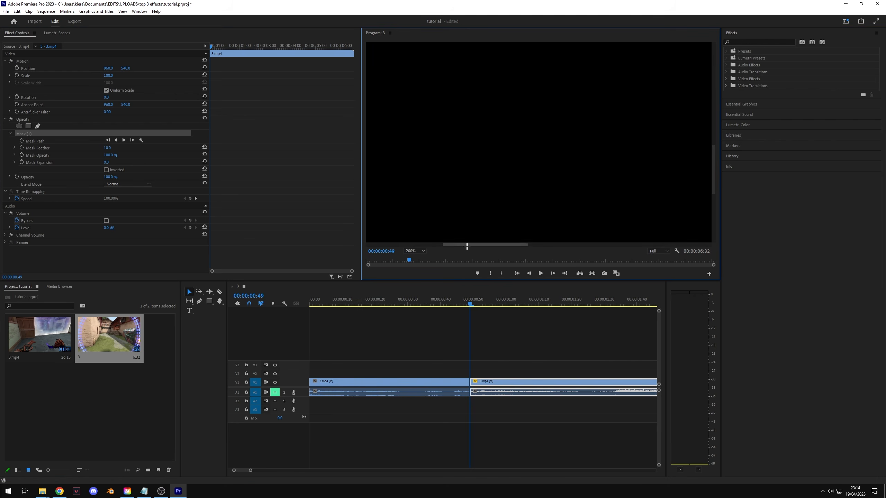
{"action": "left_click", "coordinate": [415, 251]}
{"action": "left_click", "coordinate": [414, 260]}
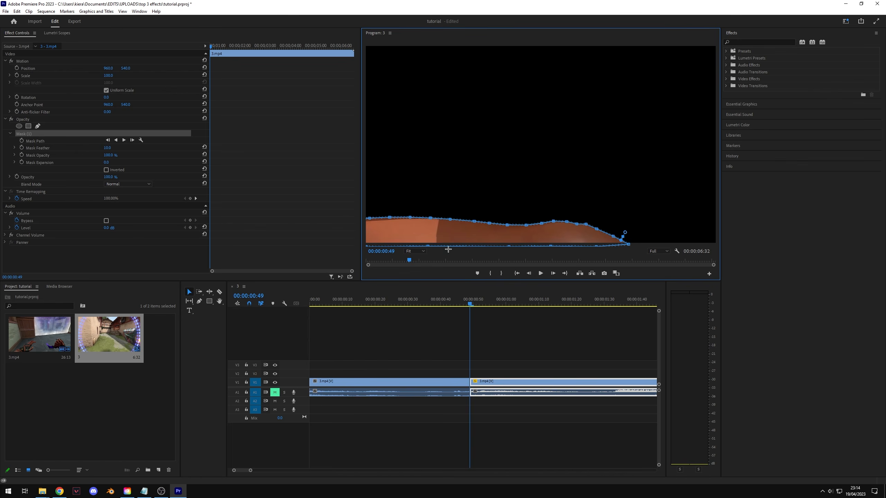
{"action": "left_click", "coordinate": [415, 331]}
{"action": "left_click", "coordinate": [491, 384]}
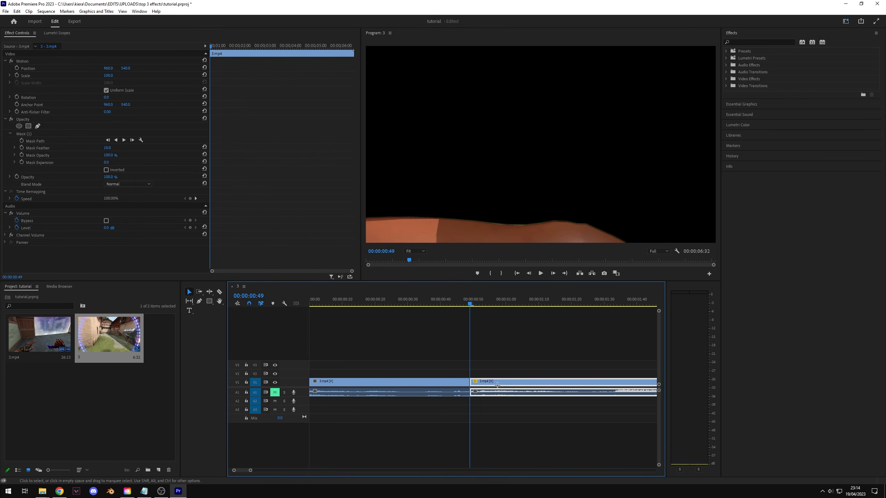
{"action": "left_click_drag", "start_coordinate": [119, 150], "coordinate": [115, 150]}
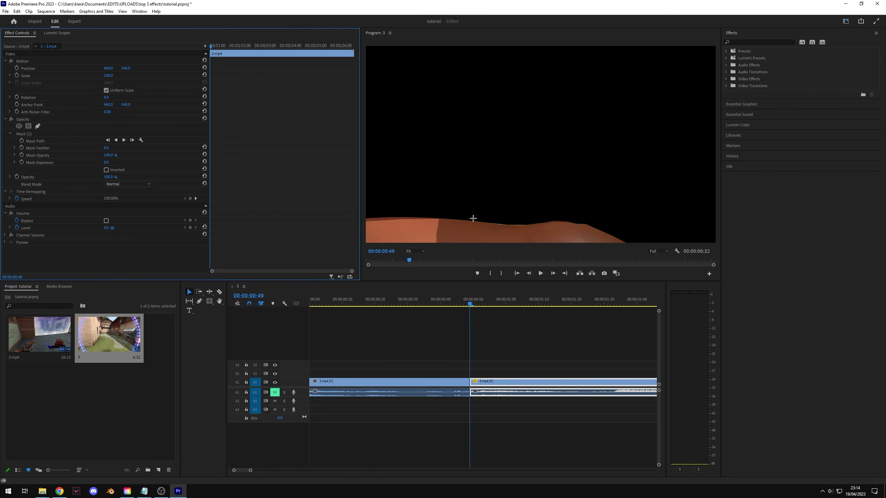
- Advance to frame 00:00:00:50 and duplicate the masked clip so that V1 and V2 both hold it from the cut
{"action": "key", "text": "bracketright"}
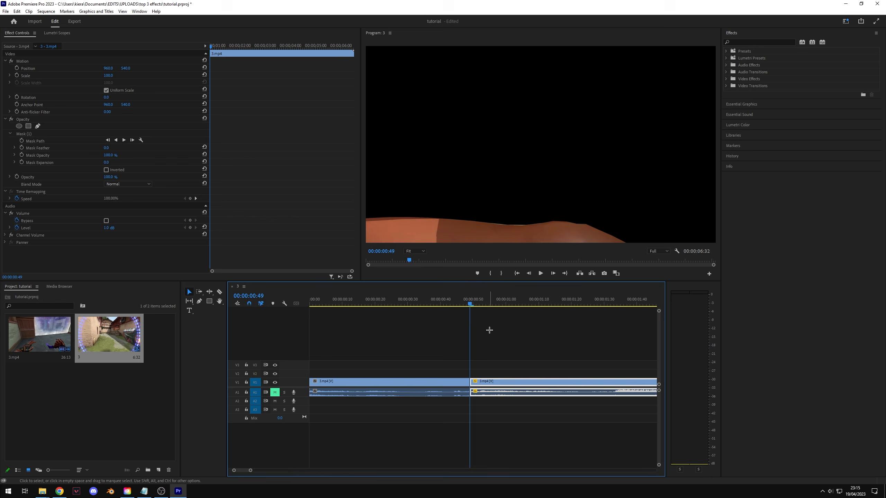
{"action": "key", "text": "Right"}
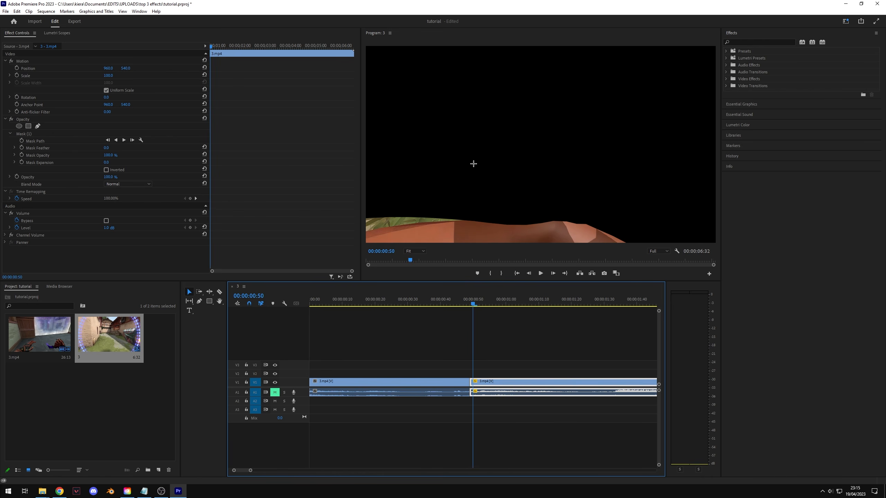
{"action": "left_click", "coordinate": [498, 358]}
{"action": "left_click", "coordinate": [496, 383]}
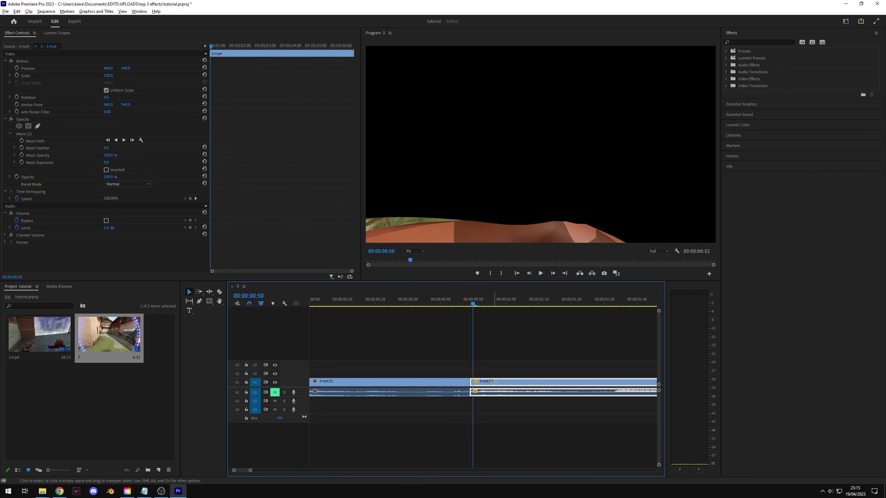
{"action": "left_click_drag", "start_coordinate": [492, 381], "coordinate": [488, 372]}
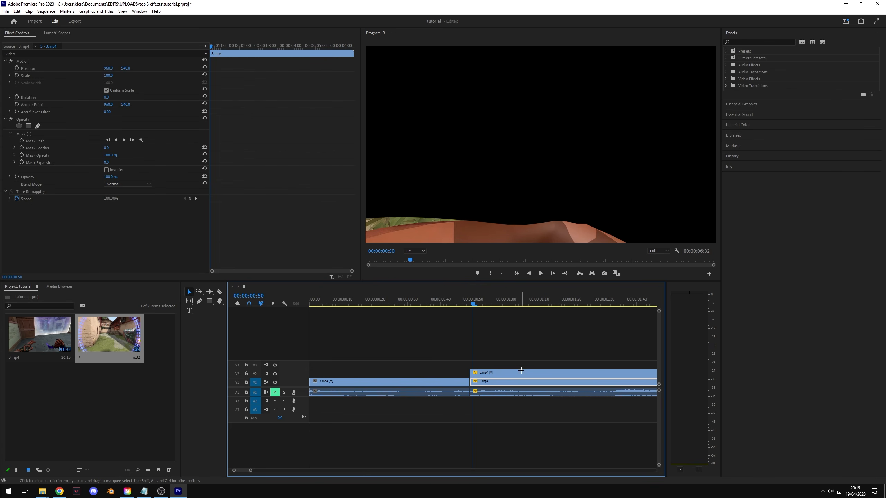
- Delete the arm mask from the V1 copy of the duplicated clip
{"action": "left_click", "coordinate": [28, 134]}
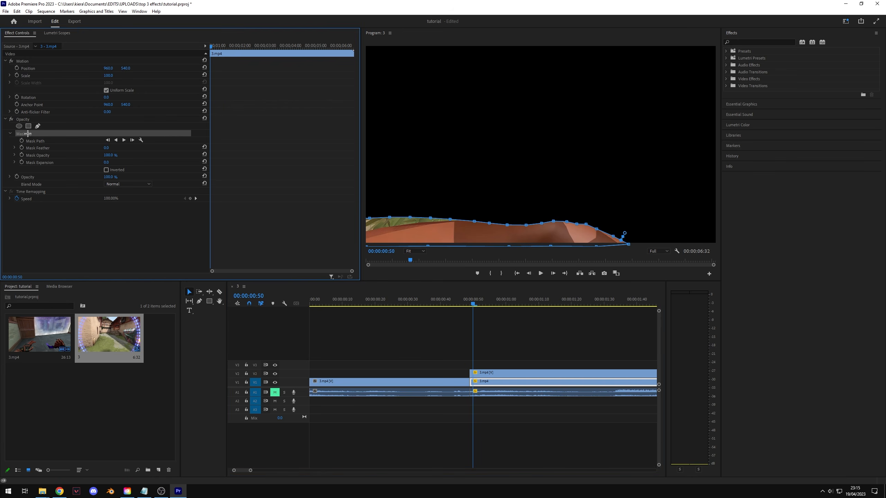
{"action": "left_click", "coordinate": [498, 384]}
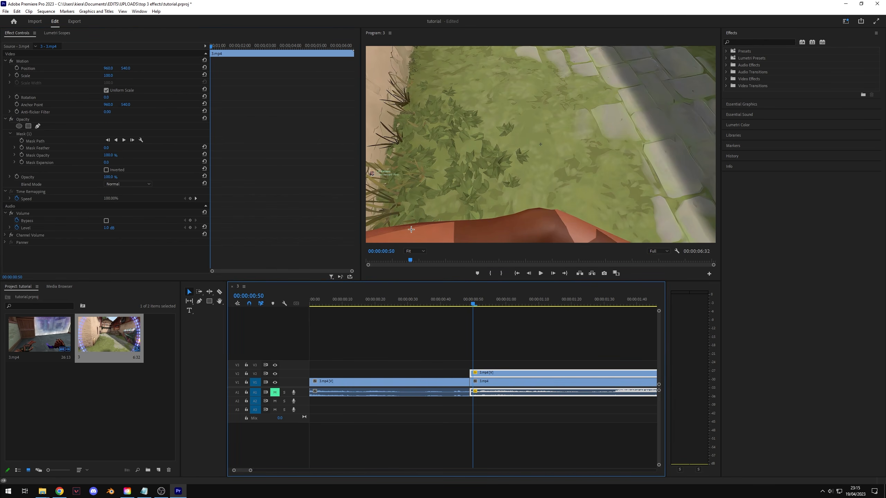
- Start keyframing the Mask Path of the masked V2 clip at frame 00:00:00:49
{"action": "left_click", "coordinate": [28, 134]}
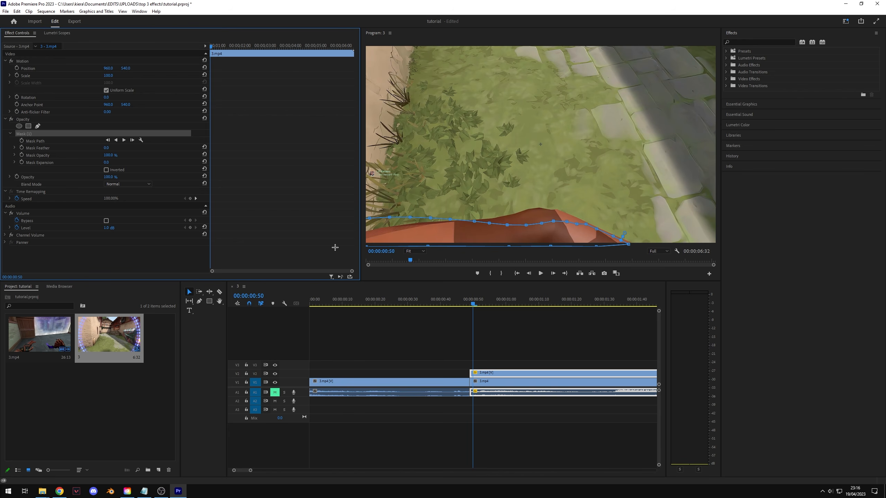
{"action": "left_click", "coordinate": [441, 222]}
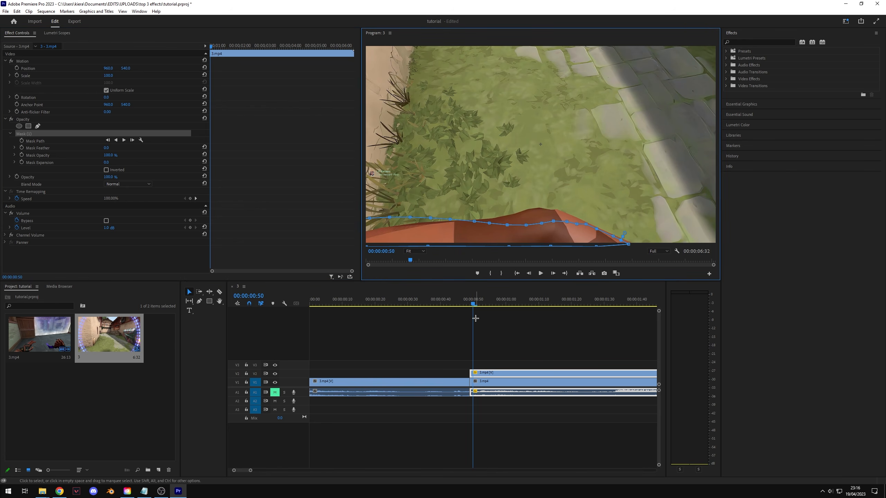
{"action": "left_click", "coordinate": [470, 304]}
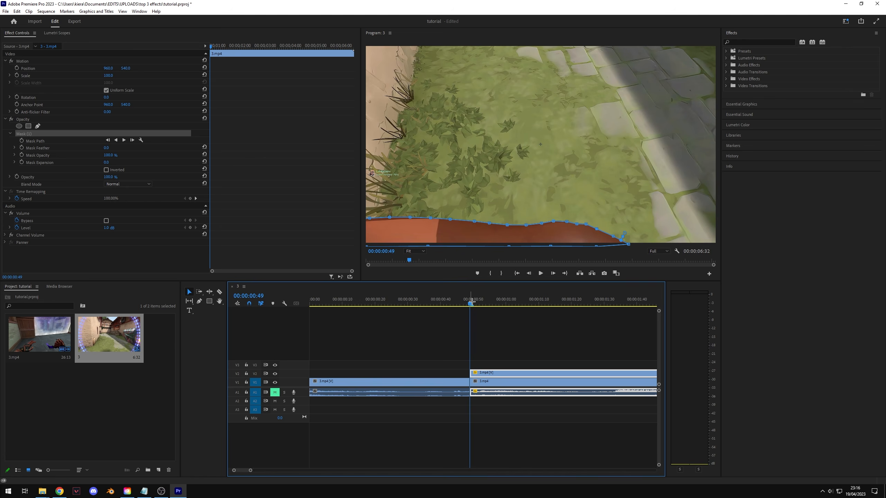
{"action": "left_click", "coordinate": [21, 140]}
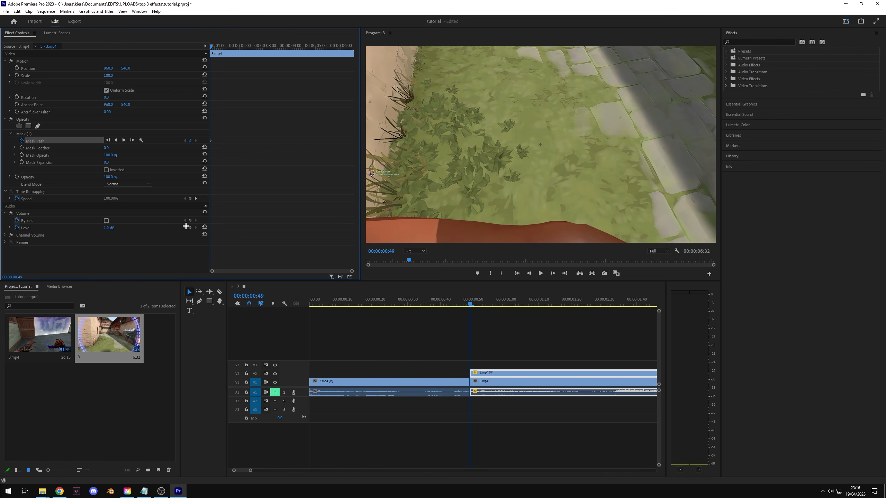
{"action": "left_click", "coordinate": [528, 376]}
{"action": "left_click", "coordinate": [516, 361]}
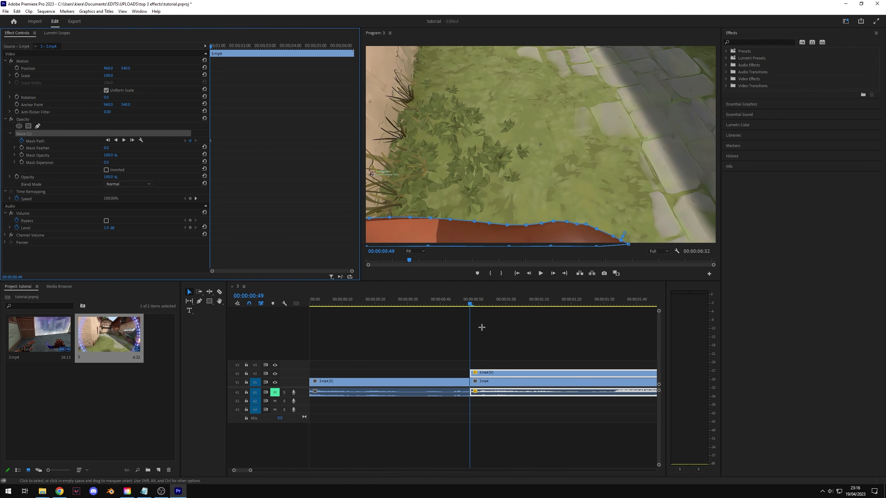
- At frame 00:00:00:50, move the mask points so the path follows the arm's upper edge out to the frame's borders
{"action": "left_click", "coordinate": [472, 303]}
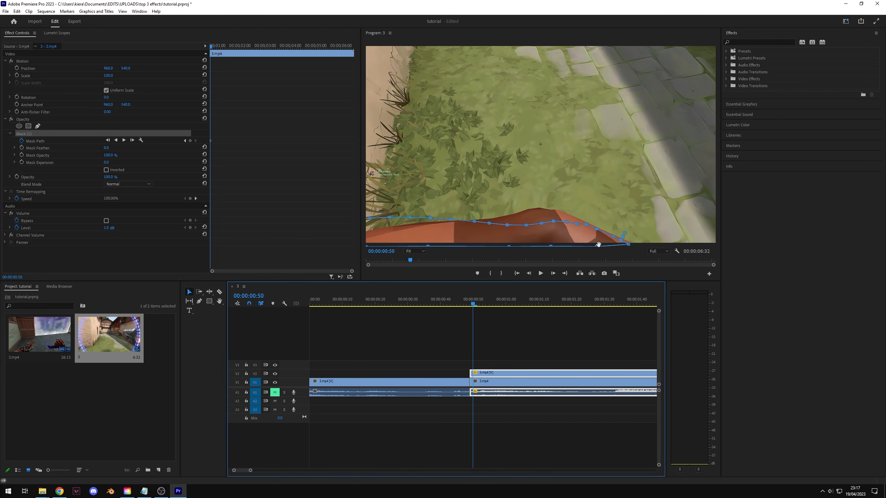
{"action": "left_click_drag", "start_coordinate": [588, 226], "coordinate": [586, 217]}
{"action": "mouse_move", "coordinate": [473, 305]}
{"action": "left_mouse_down"}
{"action": "mouse_move", "coordinate": [496, 311]}
{"action": "mouse_move", "coordinate": [473, 311]}
{"action": "left_mouse_up"}
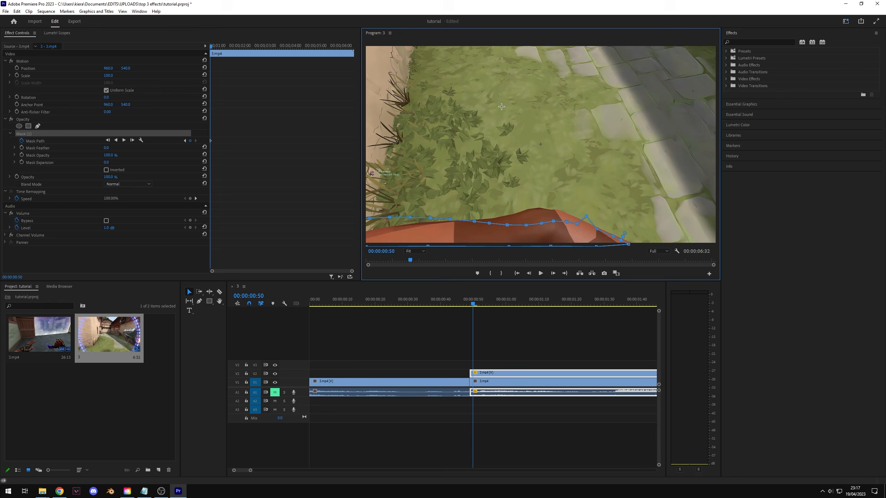
{"action": "key", "text": "grave"}
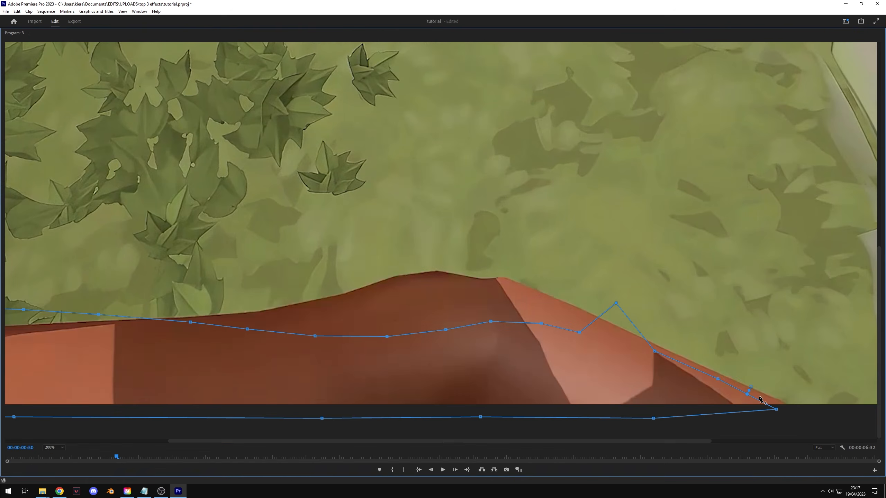
{"action": "left_click_drag", "start_coordinate": [779, 412], "coordinate": [794, 408]}
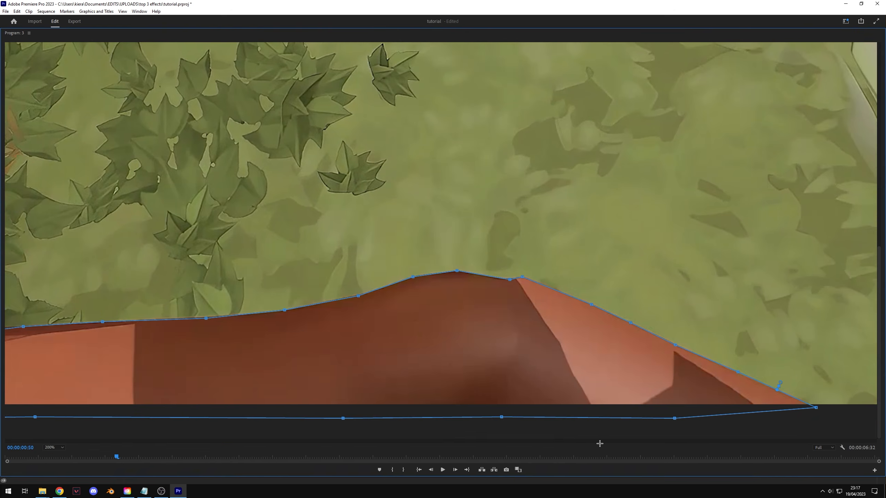
{"action": "left_click_drag", "start_coordinate": [597, 441], "coordinate": [538, 441]}
{"action": "key", "text": "grave"}
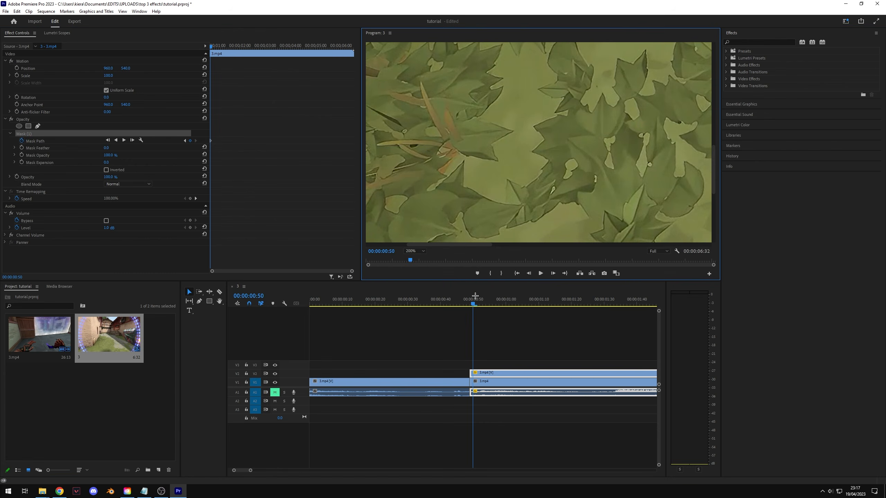
{"action": "left_click", "coordinate": [414, 252]}
{"action": "left_click", "coordinate": [415, 262]}
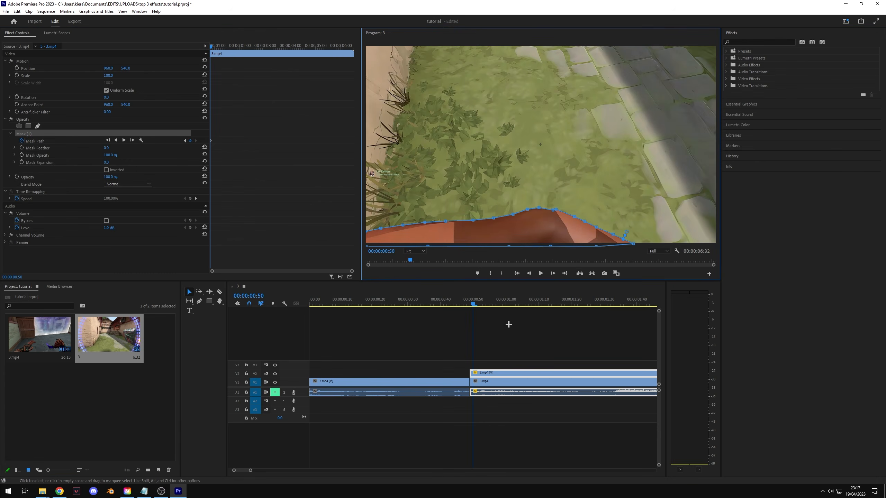
- Hide V1 and step through frames 00:00:00:49 to 00:00:00:51 to check how closely the mask follows the arm
{"action": "left_click", "coordinate": [505, 347]}
{"action": "left_click", "coordinate": [495, 380]}
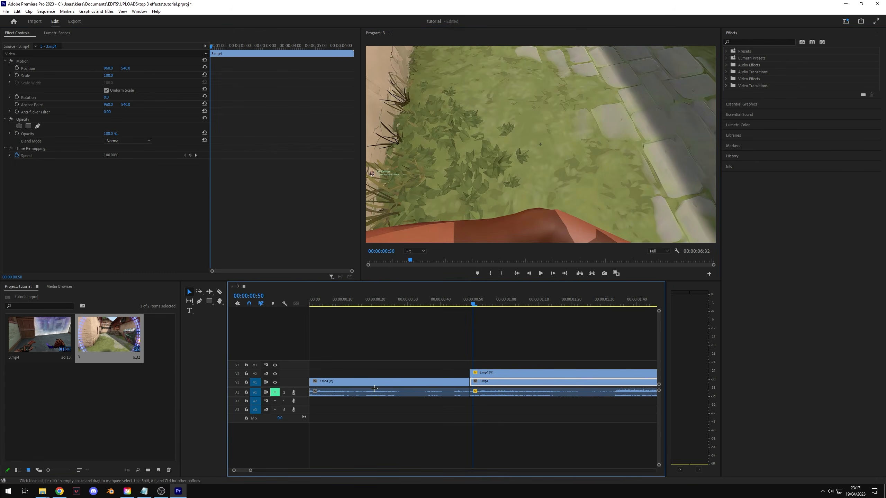
{"action": "left_click", "coordinate": [274, 382]}
{"action": "left_click", "coordinate": [471, 305]}
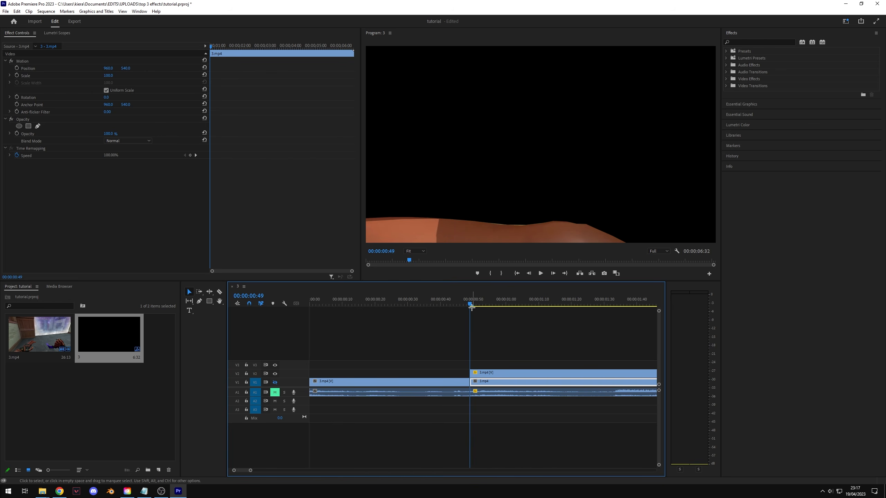
{"action": "left_click", "coordinate": [472, 304]}
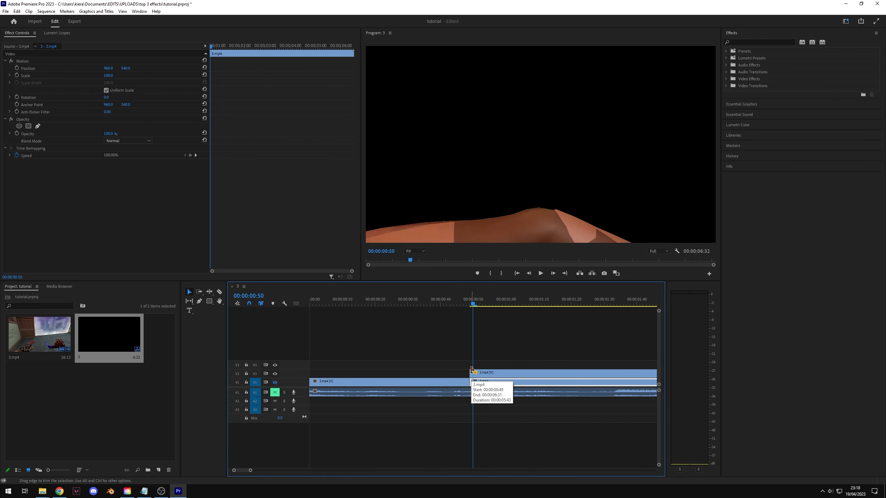
{"action": "key", "text": "Right"}
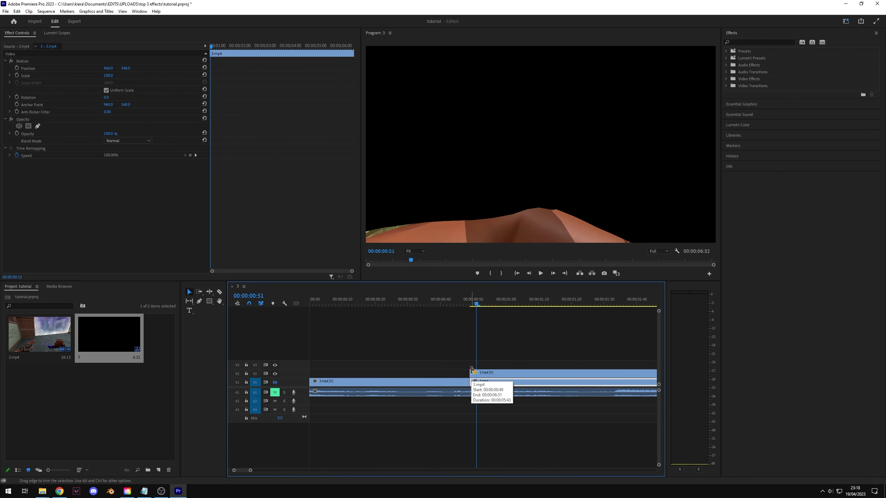
{"action": "key", "text": "Left"}
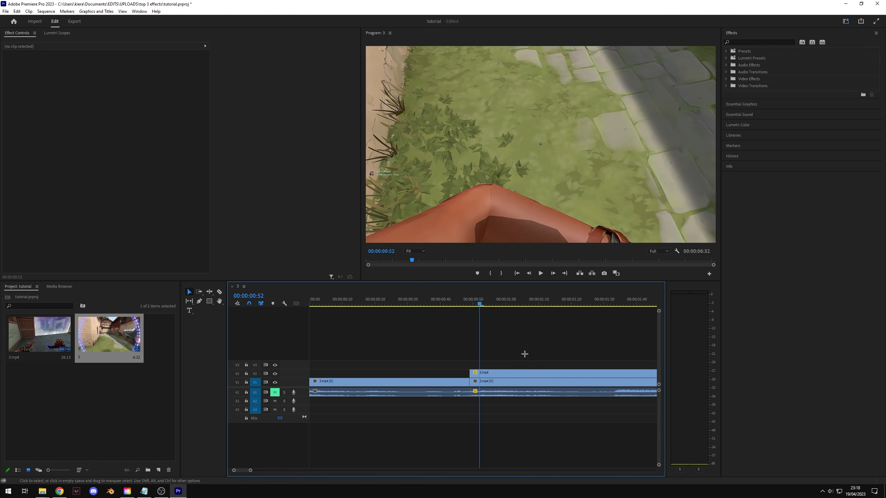
- Delete the partially masked clip from V2
{"action": "left_click_drag", "start_coordinate": [526, 348], "coordinate": [489, 373]}
{"action": "key", "text": "Delete"}
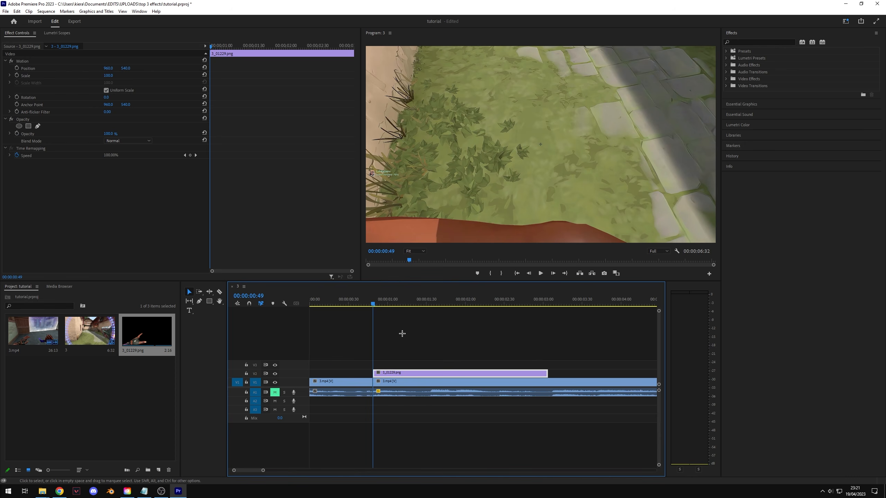
- Play and scrub through the gameplay with the 3_01229.png arm sequence on V2 above it
{"action": "key", "text": "space"}
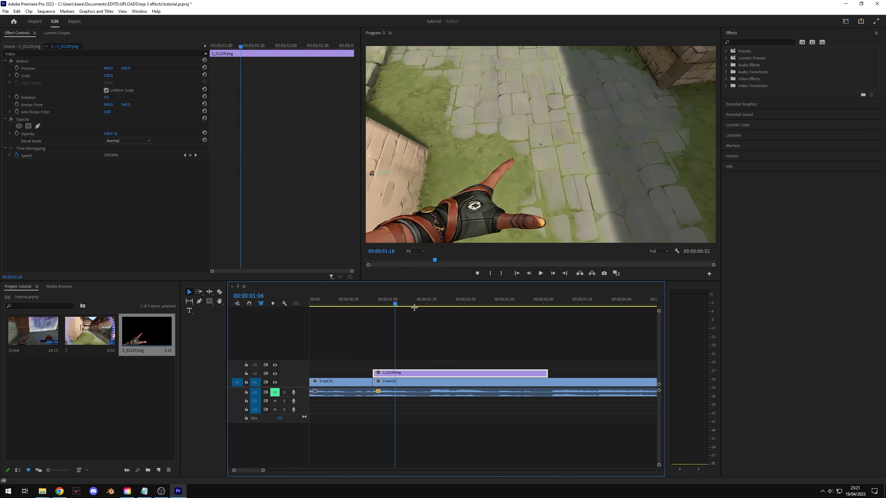
{"action": "key", "text": "space"}
{"action": "left_click", "coordinate": [457, 392]}
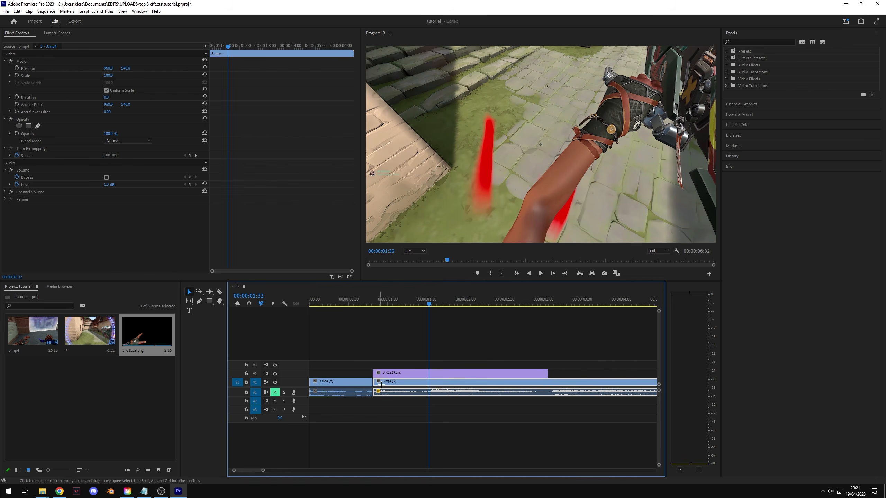
{"action": "left_click_drag", "start_coordinate": [429, 303], "coordinate": [537, 327]}
- Hide V1 and scrub through the isolated arm sequence back to 00:00:00:00
{"action": "left_click", "coordinate": [275, 382]}
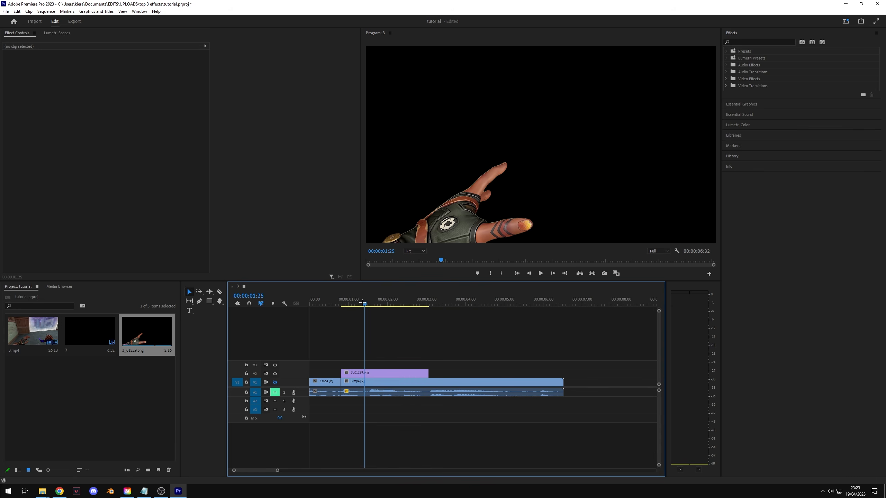
{"action": "left_click_drag", "start_coordinate": [361, 321], "coordinate": [341, 321]}
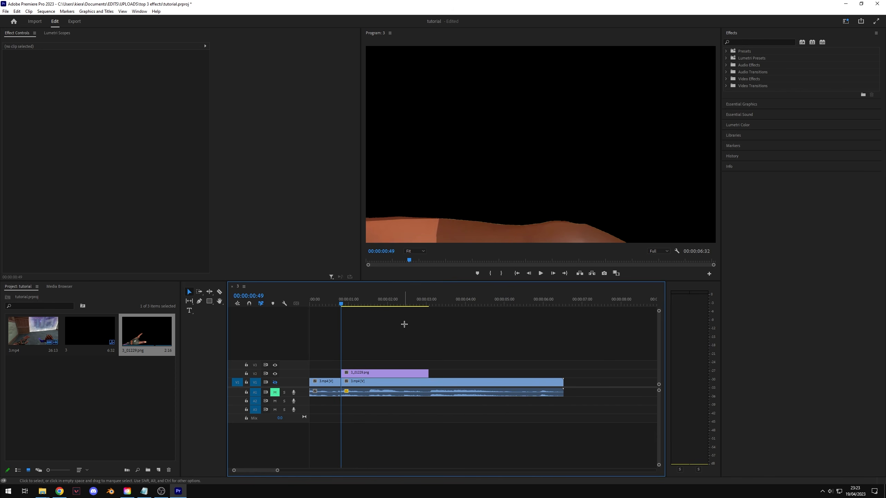
{"action": "left_click_drag", "start_coordinate": [338, 304], "coordinate": [314, 318]}
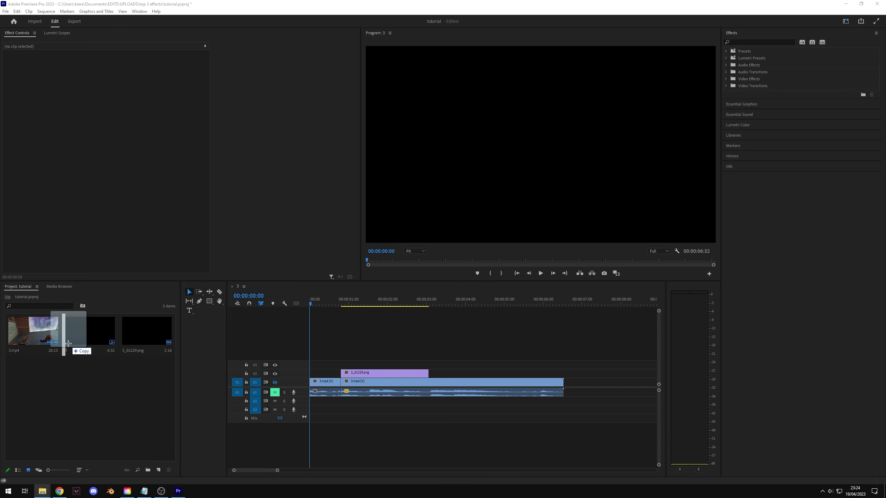
- Import IMG_8634.MOV and place it on V2, moving the 3_01229.png arm sequence up to V3
{"action": "left_click_drag", "start_coordinate": [73, 356], "coordinate": [33, 375]}
{"action": "left_click", "coordinate": [363, 373]}
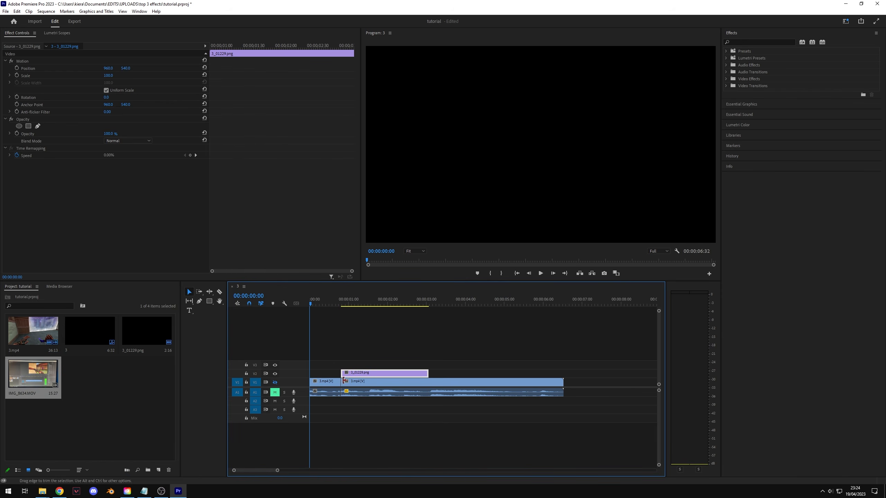
{"action": "left_click_drag", "start_coordinate": [360, 373], "coordinate": [360, 365]}
{"action": "left_click", "coordinate": [42, 380]}
{"action": "left_click_drag", "start_coordinate": [42, 380], "coordinate": [322, 373]}
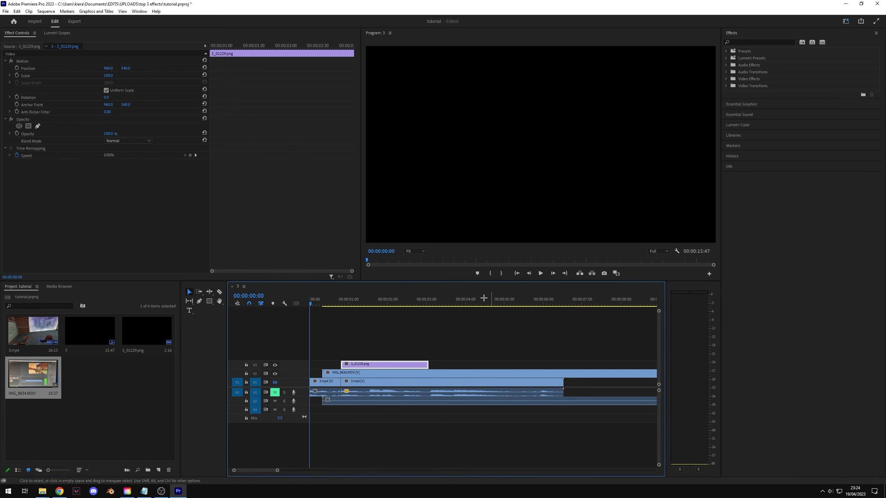
- Unlink the audio of IMG_8634.MOV from its video and delete the audio from A2
{"action": "left_click", "coordinate": [490, 372]}
{"action": "right_click", "coordinate": [490, 373]}
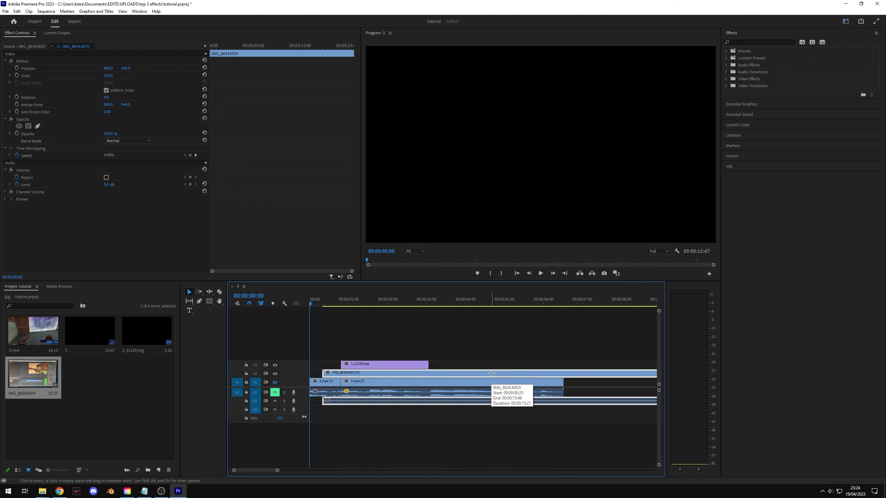
{"action": "left_click", "coordinate": [522, 382]}
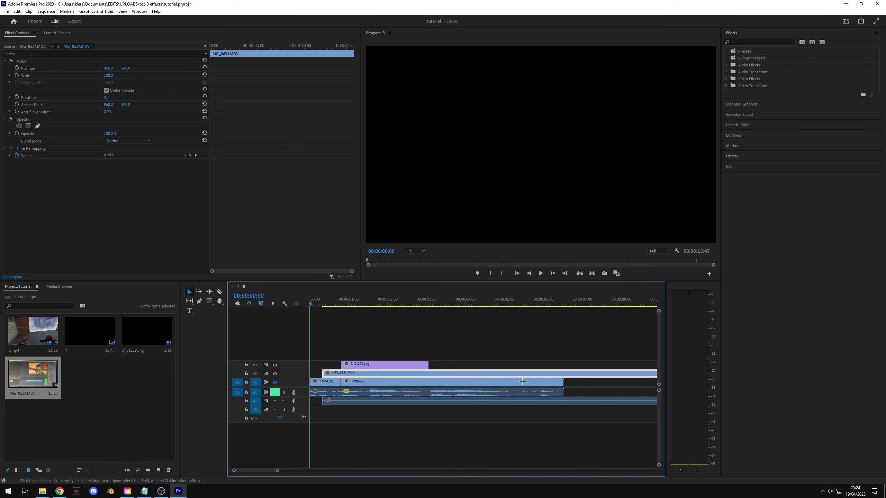
{"action": "left_click", "coordinate": [364, 400]}
{"action": "key", "text": "Delete"}
- Cut away successive opening parts of IMG_8634.MOV on V2 and shift the remaining footage earlier
{"action": "left_click", "coordinate": [488, 304]}
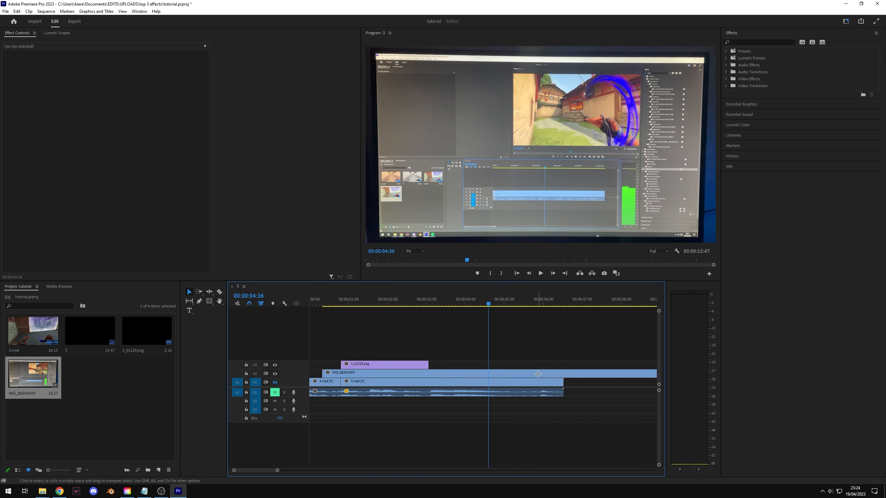
{"action": "left_click_drag", "start_coordinate": [537, 374], "coordinate": [463, 377]}
{"action": "left_click_drag", "start_coordinate": [464, 377], "coordinate": [461, 378]}
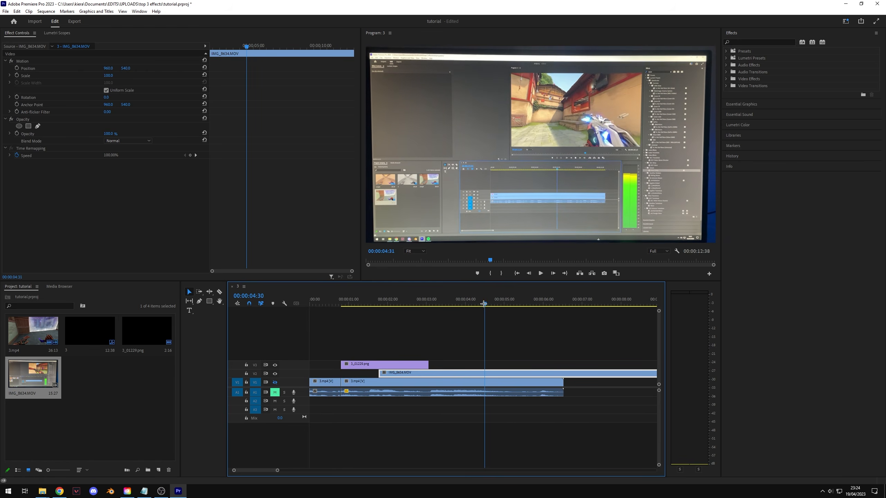
{"action": "left_click_drag", "start_coordinate": [484, 304], "coordinate": [585, 304]}
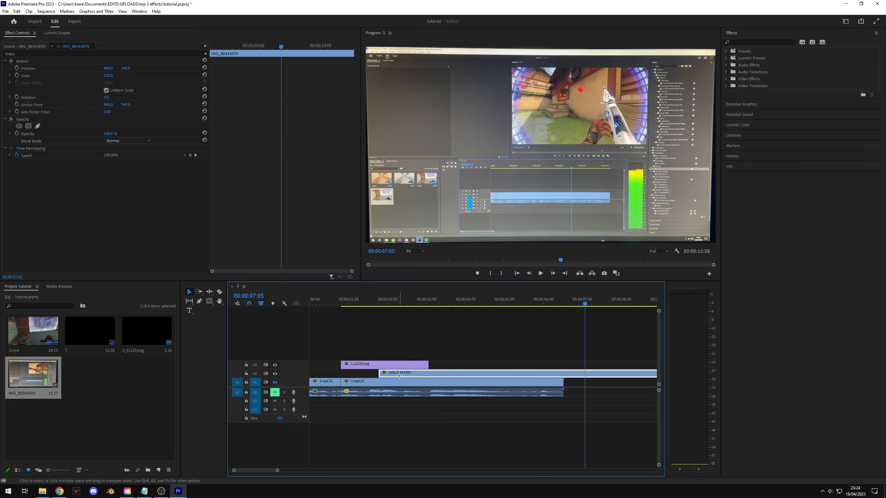
{"action": "left_click_drag", "start_coordinate": [381, 374], "coordinate": [428, 375]}
- Split IMG_8634.MOV at 00:00:05:57 and delete the part before the split
{"action": "left_click", "coordinate": [491, 306]}
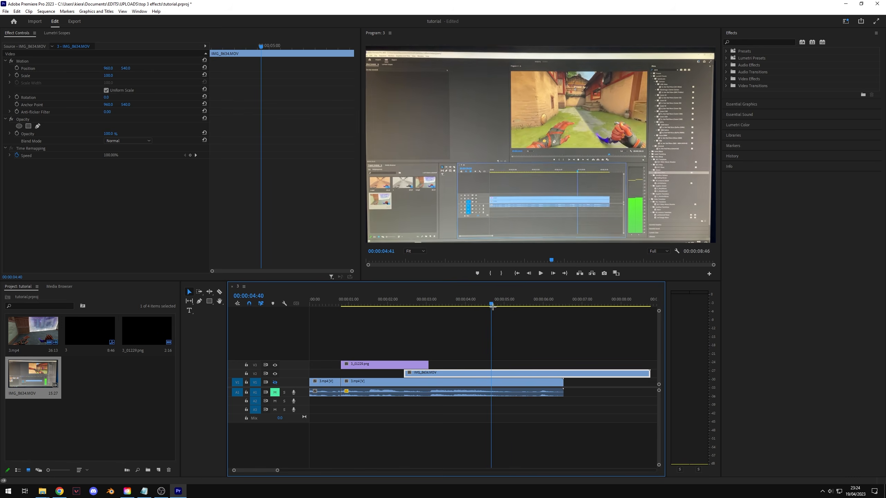
{"action": "left_click_drag", "start_coordinate": [492, 305], "coordinate": [541, 311]}
{"action": "key", "text": "ctrl+k"}
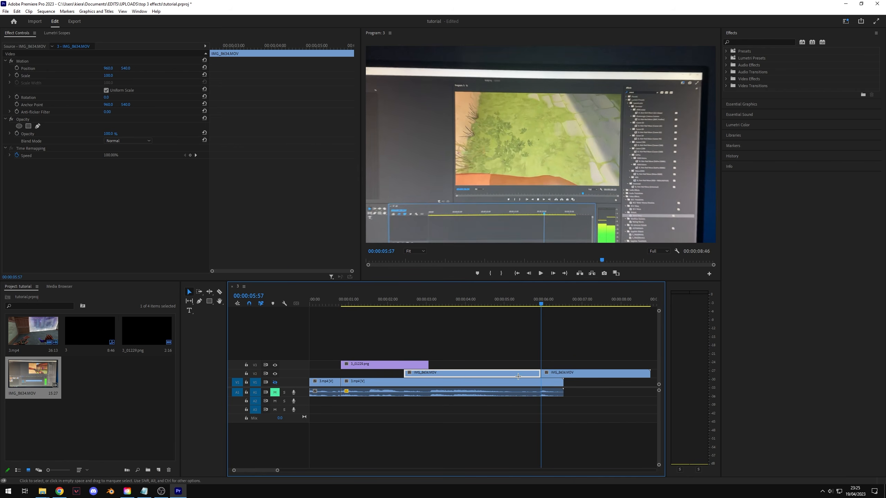
{"action": "key", "text": "Delete"}
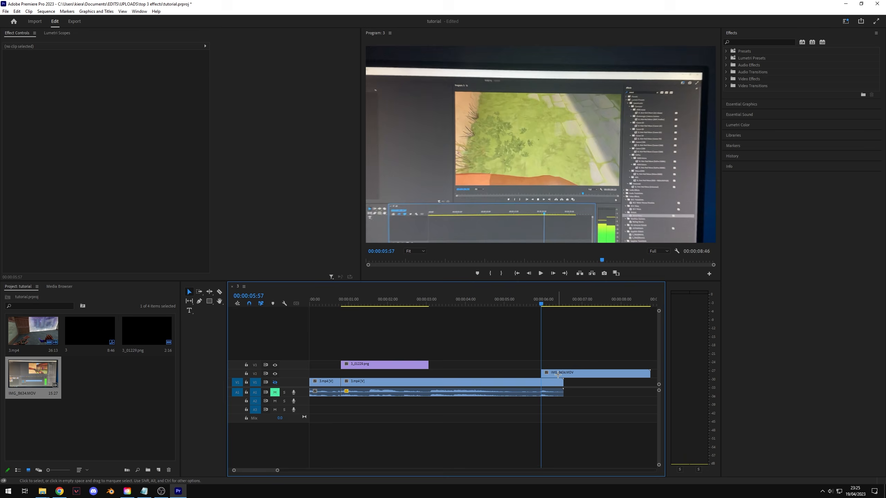
- Move the remaining IMG_8634.MOV footage on V2 to the arm sequence's start and set the playhead to 00:00:00:45
{"action": "left_click_drag", "start_coordinate": [558, 374], "coordinate": [357, 374]}
{"action": "left_click", "coordinate": [339, 302]}
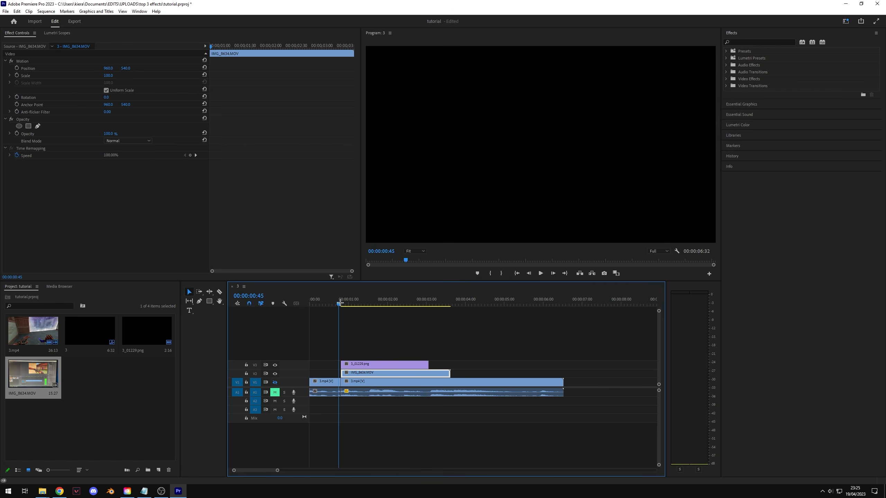
- Trim the end of IMG_8634.MOV on V2 to the arm sequence's end at 00:00:03:03
{"action": "left_click_drag", "start_coordinate": [340, 303], "coordinate": [353, 303]}
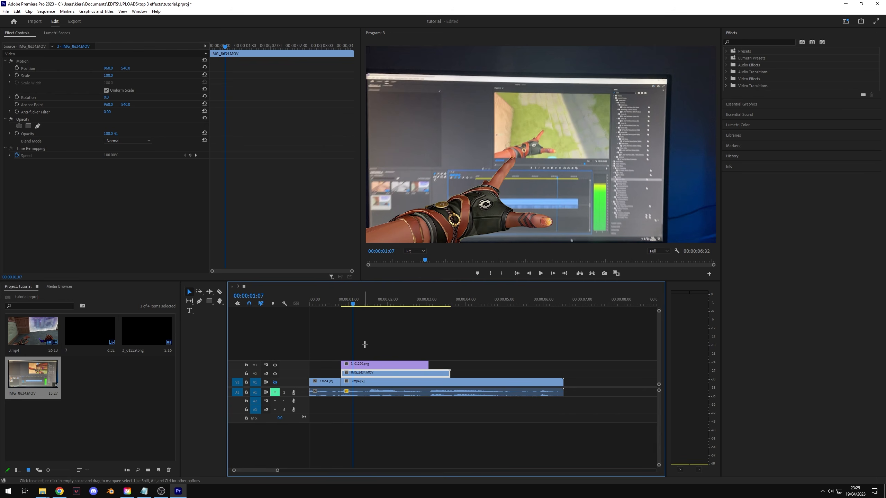
{"action": "left_click", "coordinate": [362, 305]}
{"action": "left_click_drag", "start_coordinate": [363, 305], "coordinate": [428, 314]}
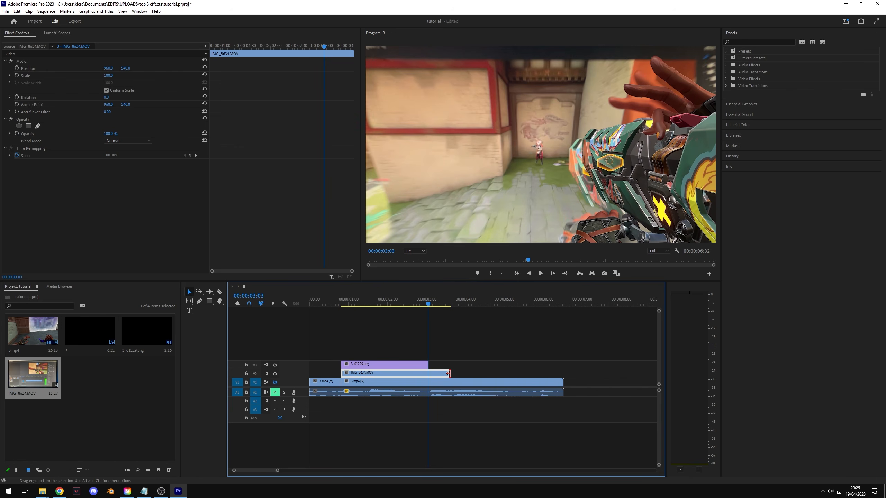
{"action": "left_click_drag", "start_coordinate": [450, 374], "coordinate": [428, 374]}
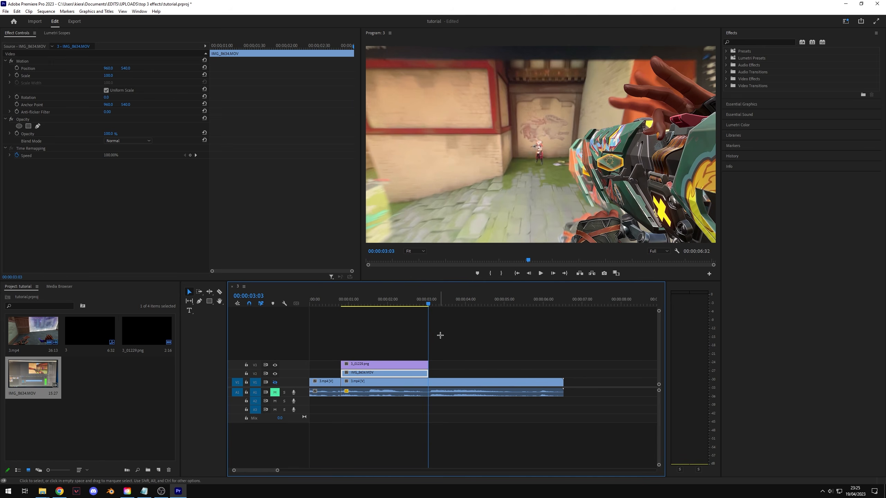
- Turn on Scale and Position keyframing for IMG_8634.MOV at 00:00:01:31, keeping the default framing
{"action": "left_click_drag", "start_coordinate": [428, 302], "coordinate": [368, 325]}
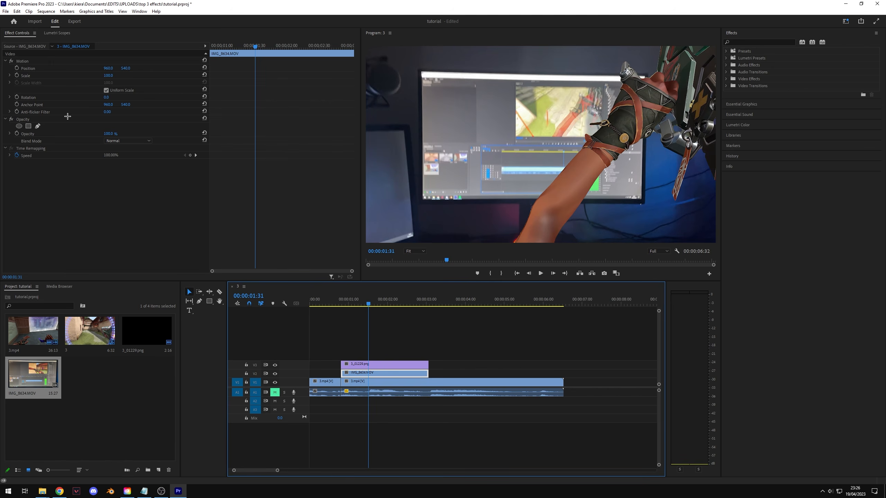
{"action": "left_click", "coordinate": [17, 75]}
{"action": "left_click", "coordinate": [16, 67]}
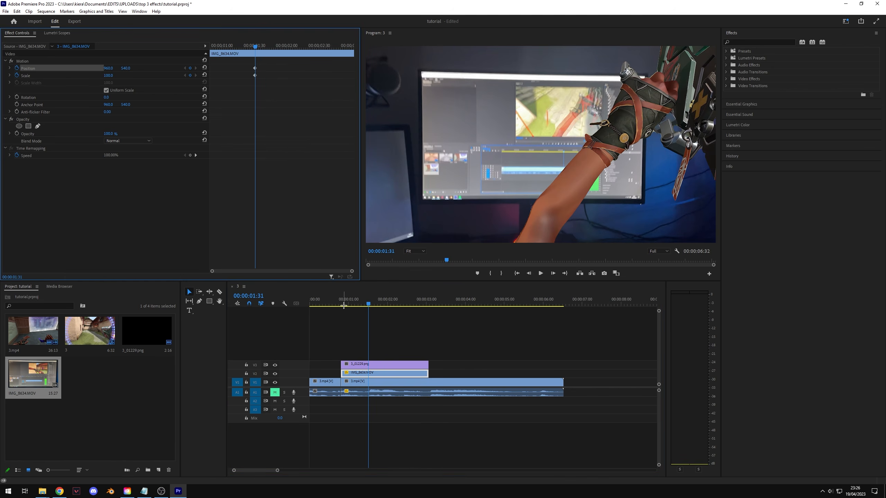
- At the start of IMG_8634.MOV, lower the opacity and align it with the gameplay at Scale 216 and Position 989, 599
{"action": "left_click_drag", "start_coordinate": [368, 304], "coordinate": [340, 306]}
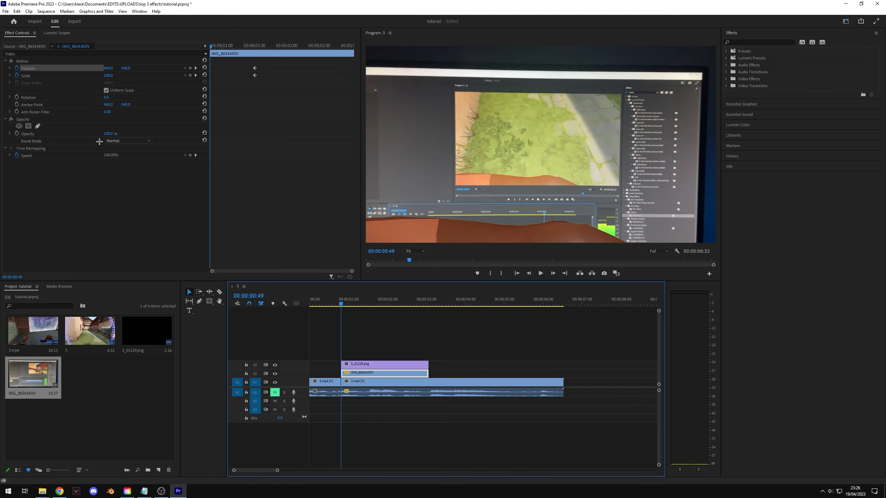
{"action": "left_click_drag", "start_coordinate": [109, 134], "coordinate": [97, 134]}
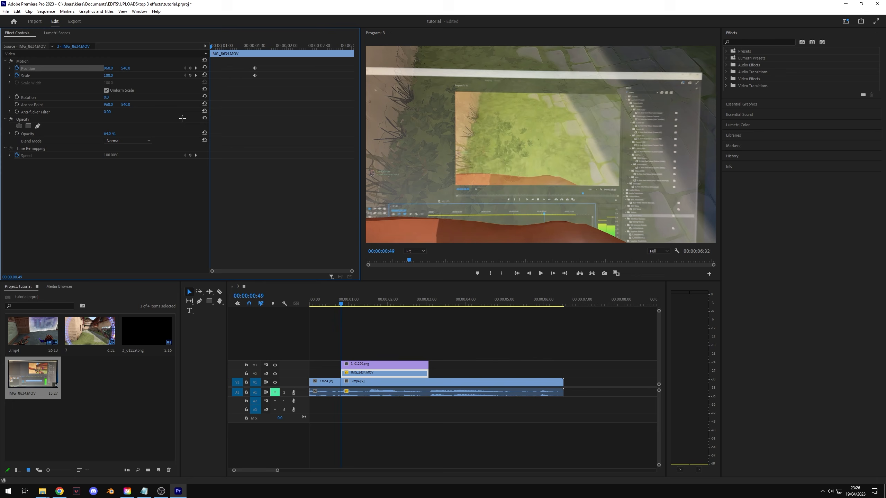
{"action": "left_click_drag", "start_coordinate": [107, 75], "coordinate": [115, 68]}
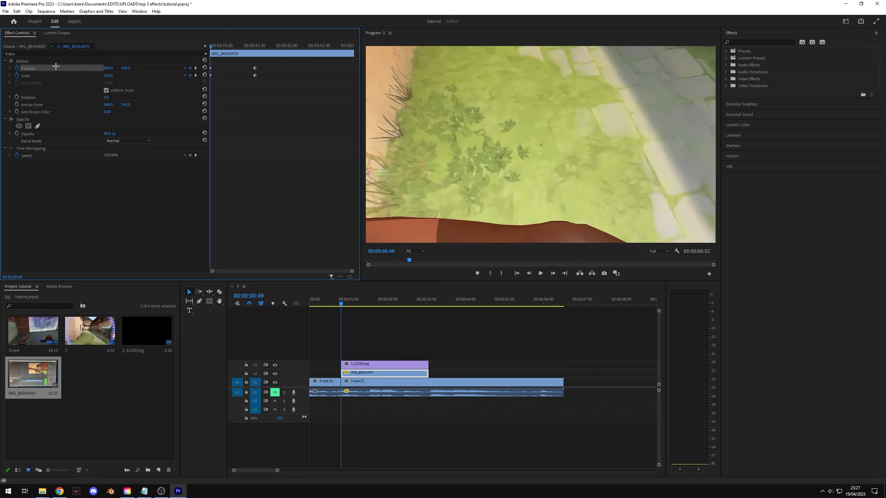
- Preview the opening zoom-out on IMG_8634.MOV and examine the footage up to its end at 00:00:03:03
{"action": "left_click_drag", "start_coordinate": [211, 45], "coordinate": [247, 47]}
{"action": "key", "text": "space"}
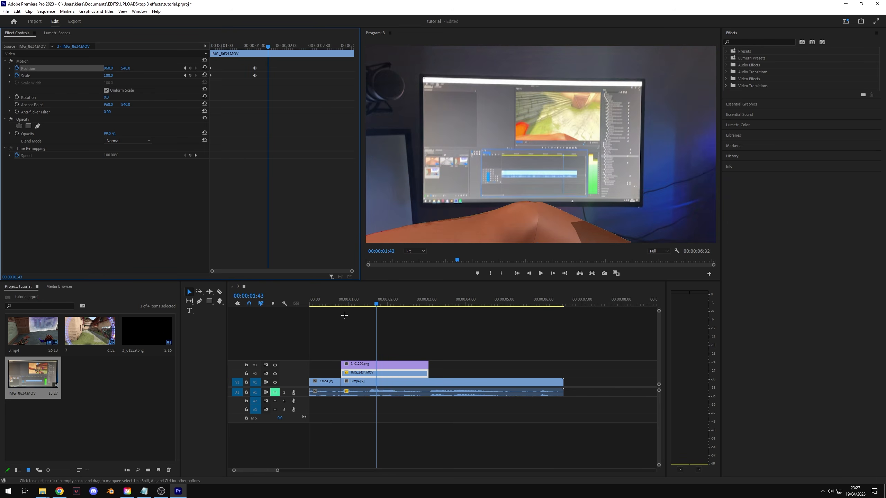
{"action": "left_click", "coordinate": [335, 304]}
{"action": "left_click_drag", "start_coordinate": [335, 304], "coordinate": [429, 308]}
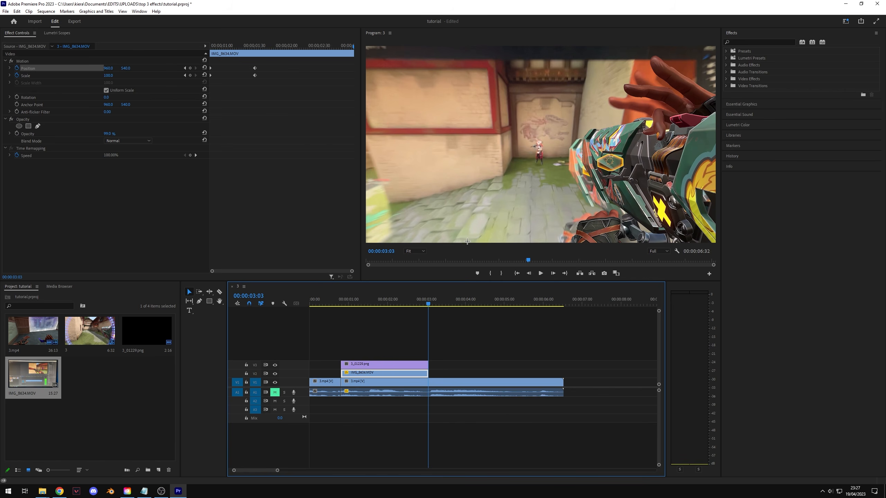
- Add Position and Scale keyframes to IMG_8634.MOV at 00:00:02:10, and adjust its Position at the end of the clip
{"action": "left_click", "coordinate": [421, 305]}
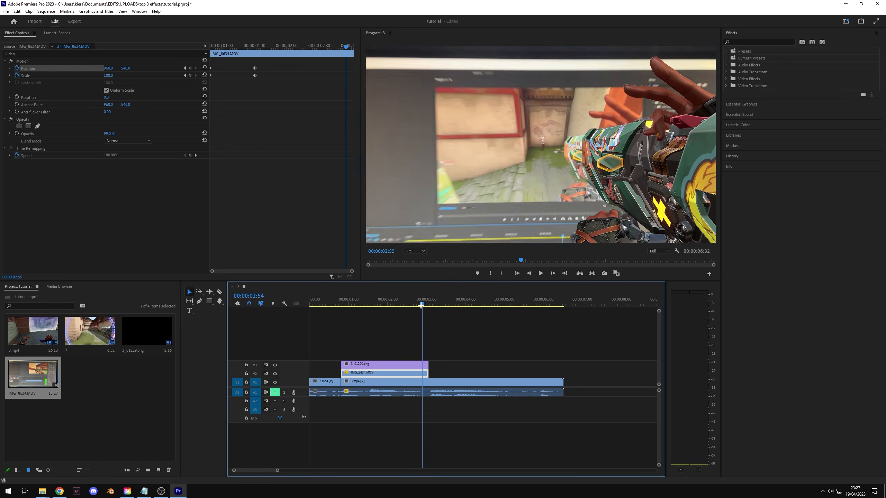
{"action": "left_click_drag", "start_coordinate": [422, 305], "coordinate": [393, 303]}
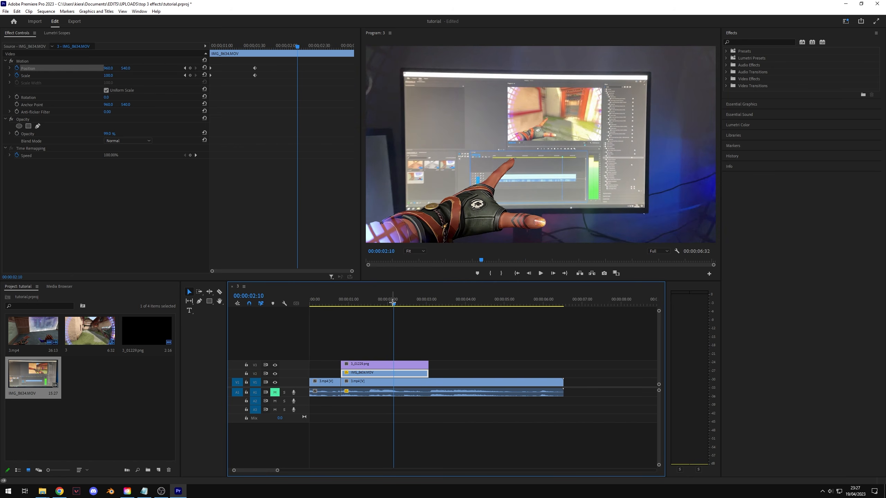
{"action": "left_click", "coordinate": [190, 68]}
{"action": "left_click", "coordinate": [190, 75]}
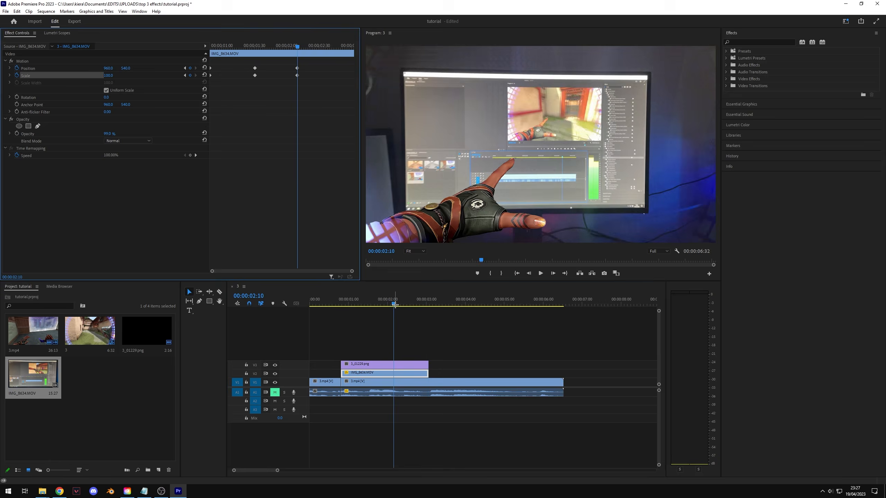
{"action": "key", "text": "Down"}
{"action": "left_click_drag", "start_coordinate": [107, 68], "coordinate": [132, 68]}
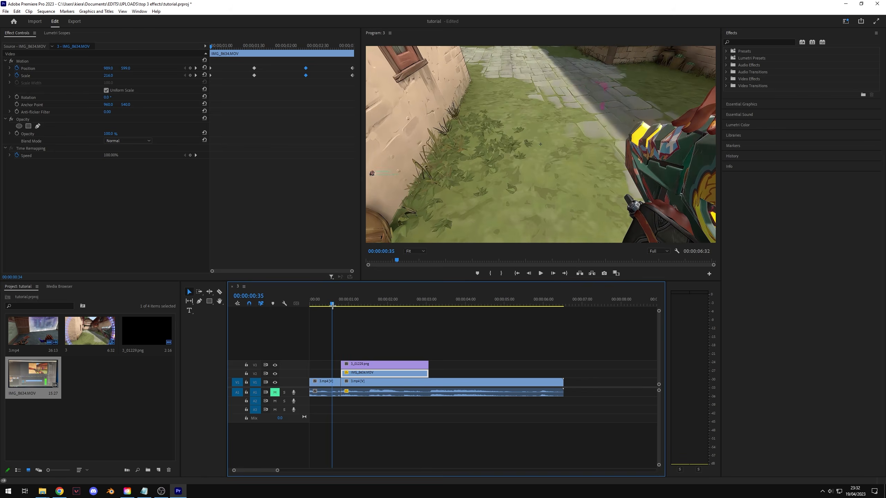
- Play back the transition from near the sequence's start to past the arm sequence
{"action": "left_click_drag", "start_coordinate": [330, 305], "coordinate": [317, 329]}
{"action": "key", "text": "space"}
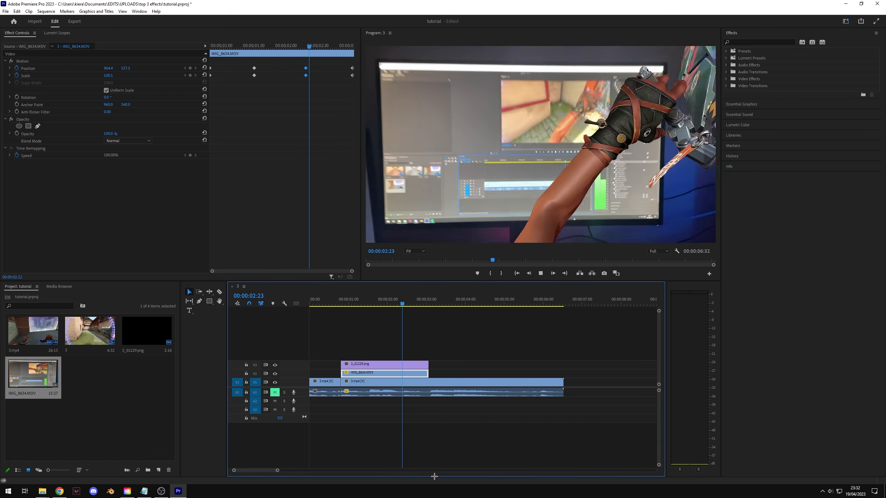
{"action": "key", "text": "space"}
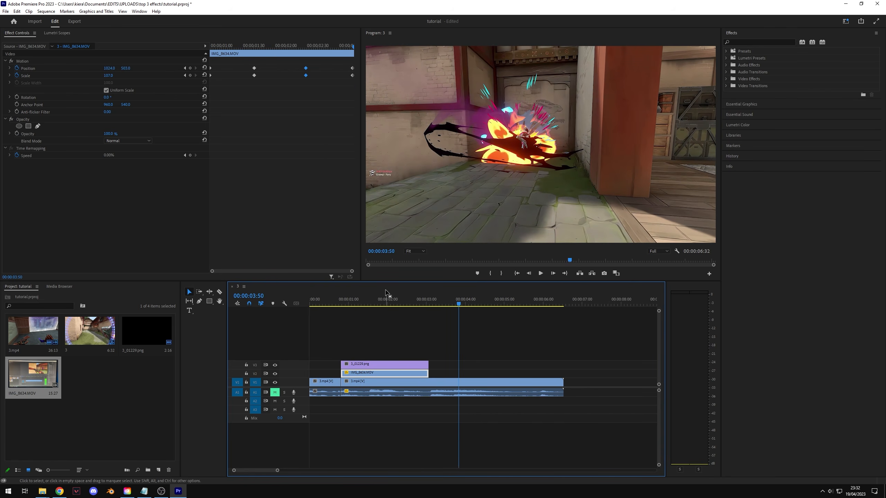
- Duplicate the video of the second 3.mp4 clip onto V4, starting at 00:00:00:49
{"action": "left_click_drag", "start_coordinate": [440, 304], "coordinate": [340, 304]}
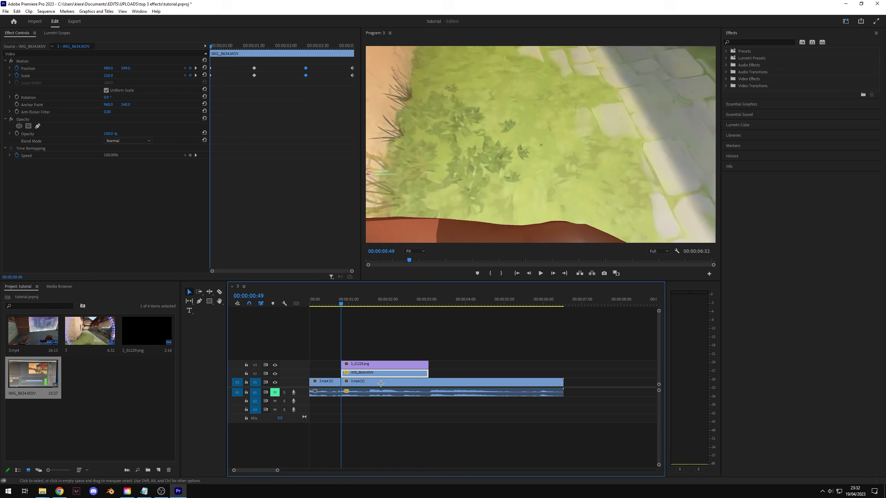
{"action": "left_click", "coordinate": [366, 382]}
{"action": "left_click", "coordinate": [370, 375]}
{"action": "left_click", "coordinate": [394, 390]}
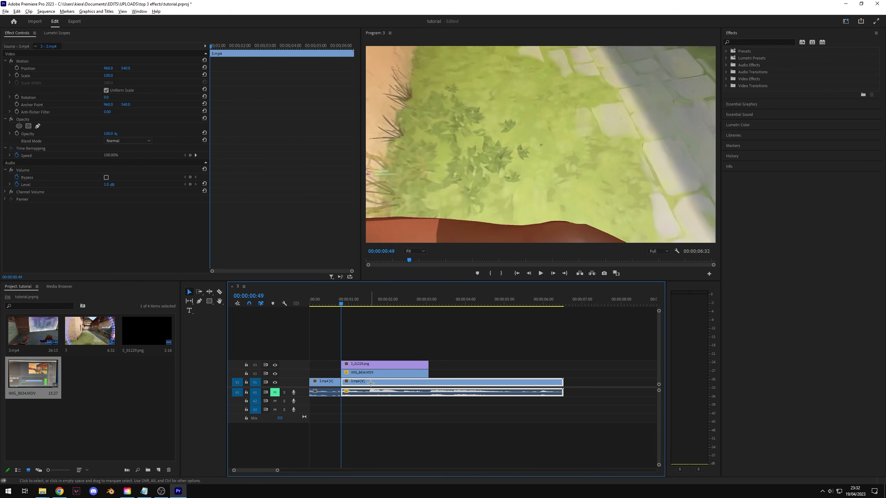
{"action": "left_click_drag", "start_coordinate": [371, 383], "coordinate": [372, 356]}
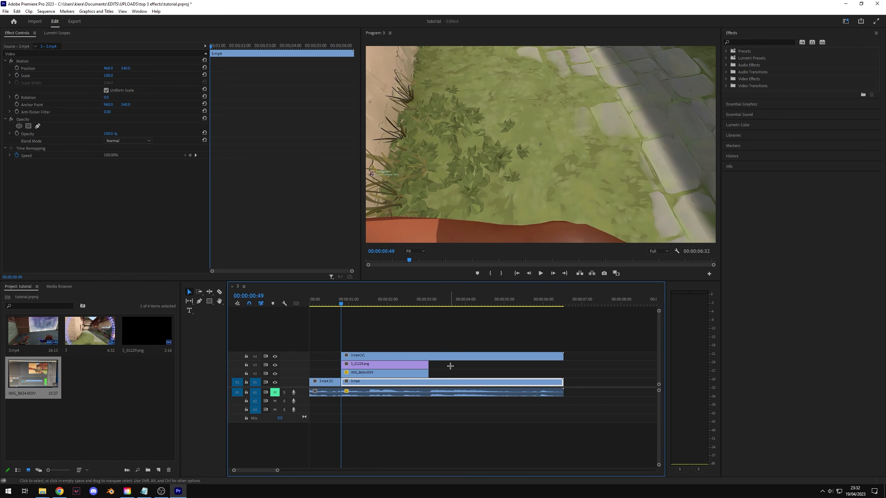
- Add a rectangular opacity mask to the 3.mp4 copy on V4 and place it over the leaves as a colour reference
{"action": "left_click", "coordinate": [29, 126]}
{"action": "left_click_drag", "start_coordinate": [572, 141], "coordinate": [494, 152]}
{"action": "key", "text": "ctrl+z"}
{"action": "left_click_drag", "start_coordinate": [452, 186], "coordinate": [449, 182]}
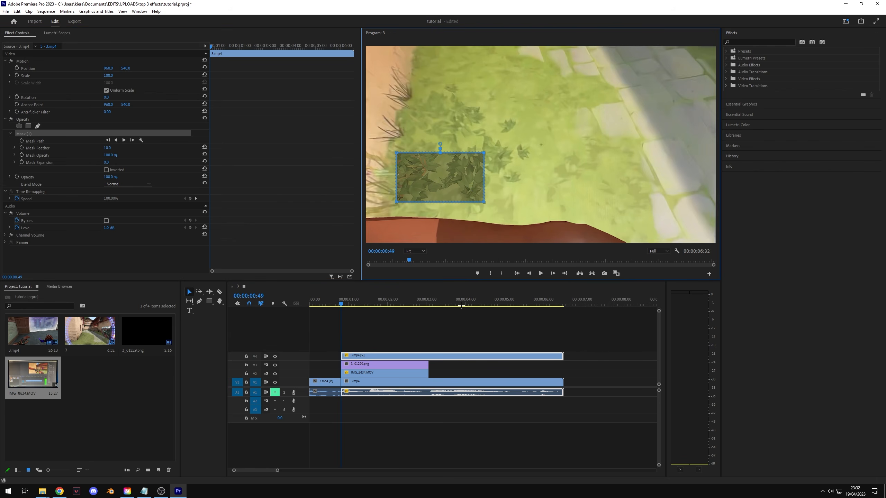
- Apply Lumetri Color to IMG_8634.MOV by nudging its HSL Secondary saturation, and reset that saturation to 100
{"action": "left_click", "coordinate": [461, 314]}
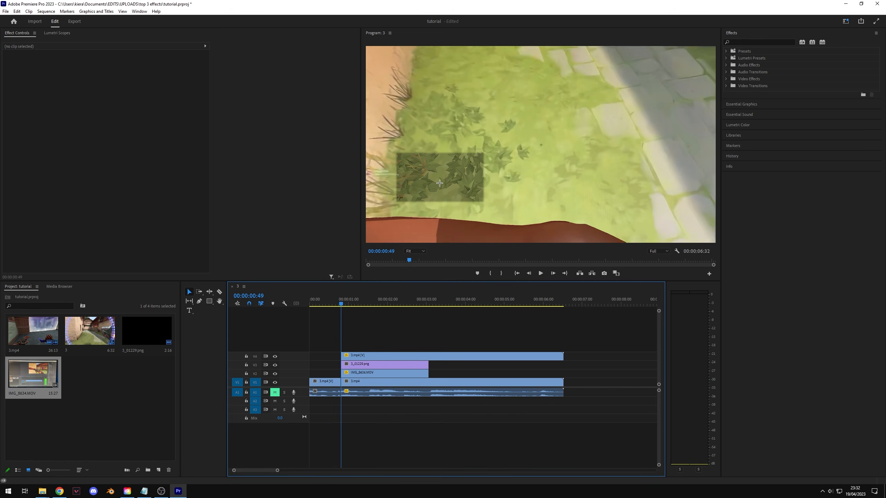
{"action": "left_click", "coordinate": [394, 372]}
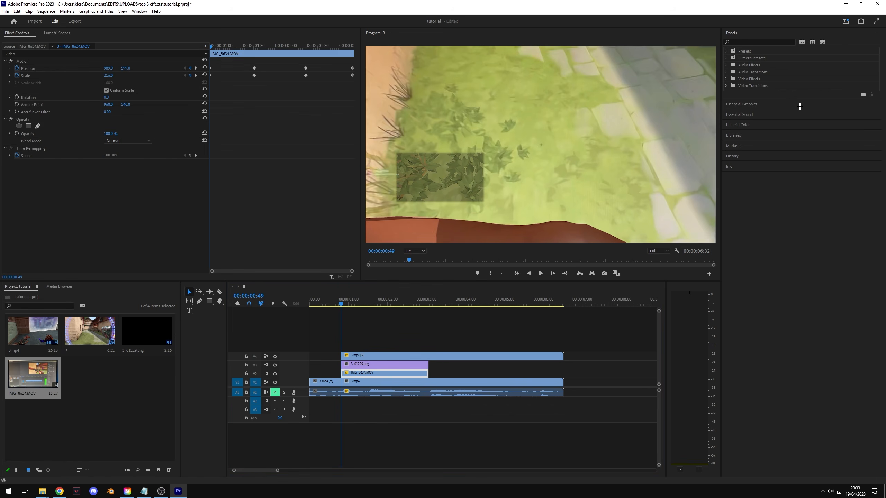
{"action": "left_click", "coordinate": [739, 125]}
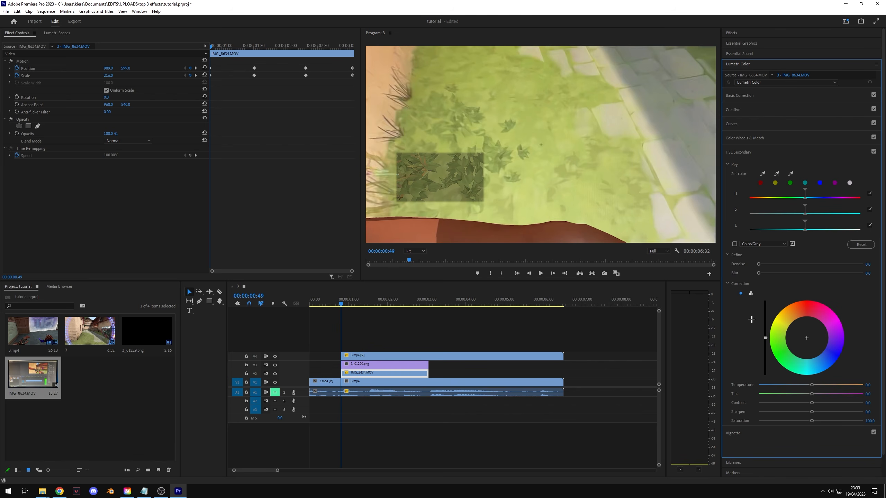
{"action": "key", "text": "ctrl+s"}
{"action": "mouse_move", "coordinate": [812, 422]}
{"action": "left_mouse_down"}
{"action": "mouse_move", "coordinate": [787, 420]}
{"action": "mouse_move", "coordinate": [815, 423]}
{"action": "left_mouse_up"}
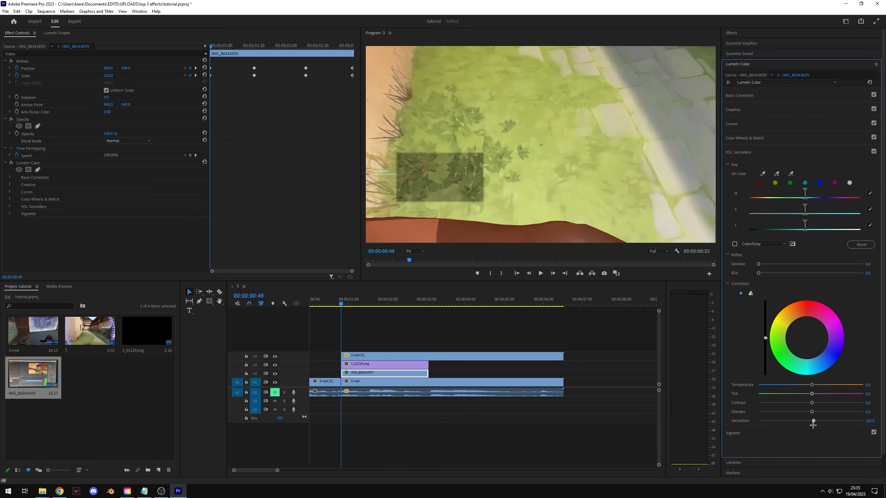
{"action": "double_click", "coordinate": [812, 421]}
- In Lumetri's Basic Correction for IMG_8634.MOV, set the saturation to 80 and lower the exposure to match the gameplay reference
{"action": "left_click", "coordinate": [48, 163]}
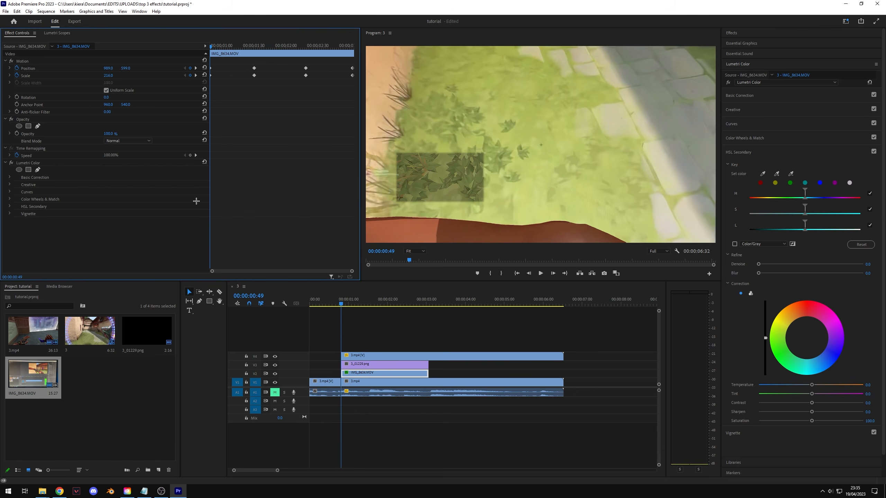
{"action": "left_click", "coordinate": [9, 177]}
{"action": "key", "text": "shift+7"}
{"action": "scroll", "coordinate": [124, 231], "scroll_direction": "down", "scroll_amount": 2}
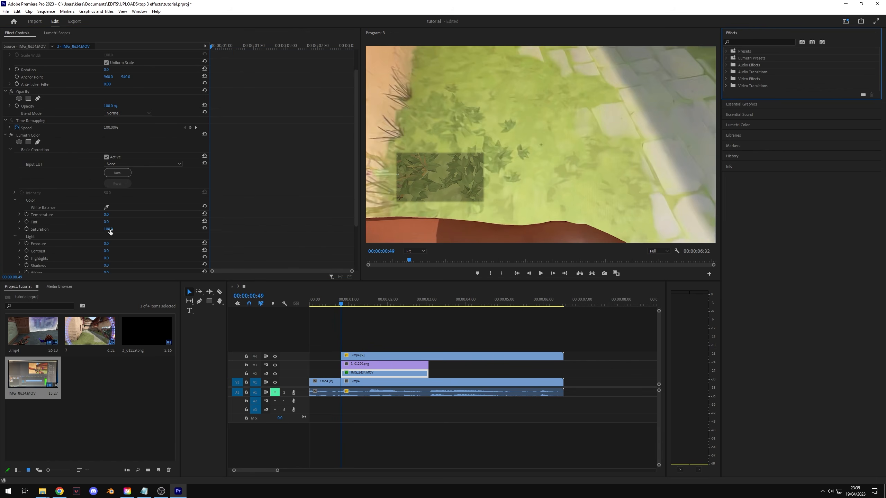
{"action": "left_click", "coordinate": [109, 230]}
{"action": "mouse_move", "coordinate": [109, 230]}
{"action": "left_mouse_down"}
{"action": "mouse_move", "coordinate": [74, 230]}
{"action": "mouse_move", "coordinate": [102, 222]}
{"action": "left_mouse_up"}
{"action": "scroll", "coordinate": [107, 229], "scroll_direction": "down", "scroll_amount": 3}
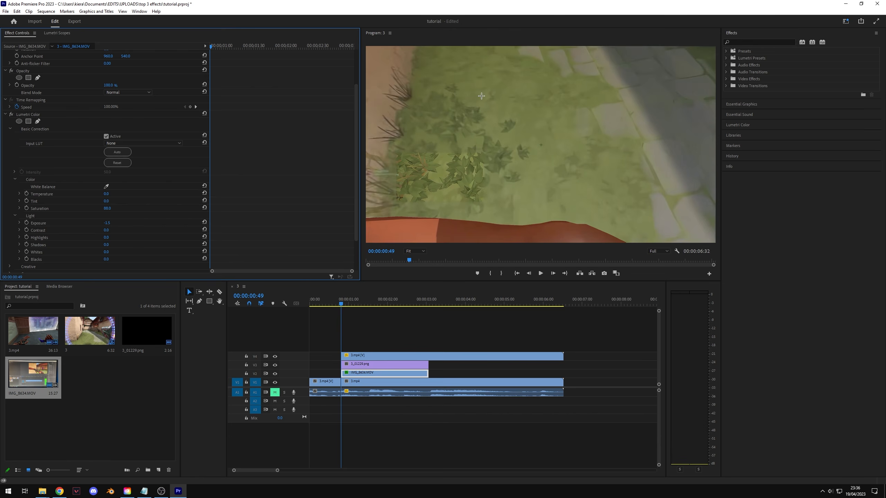
- Toggle the Lumetri Color effect off and on to compare IMG_8634.MOV with and without the correction
{"action": "left_click", "coordinate": [11, 114]}
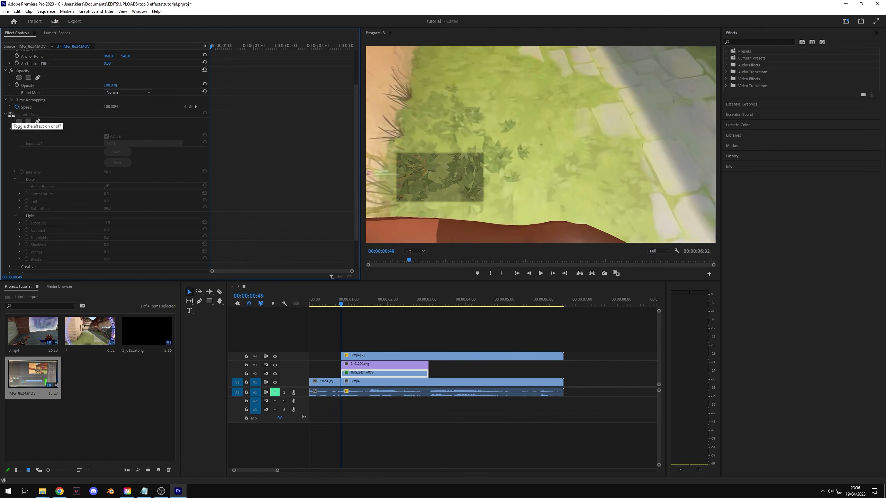
{"action": "left_click", "coordinate": [11, 115]}
{"action": "left_click", "coordinate": [11, 114]}
{"action": "left_click", "coordinate": [11, 114]}
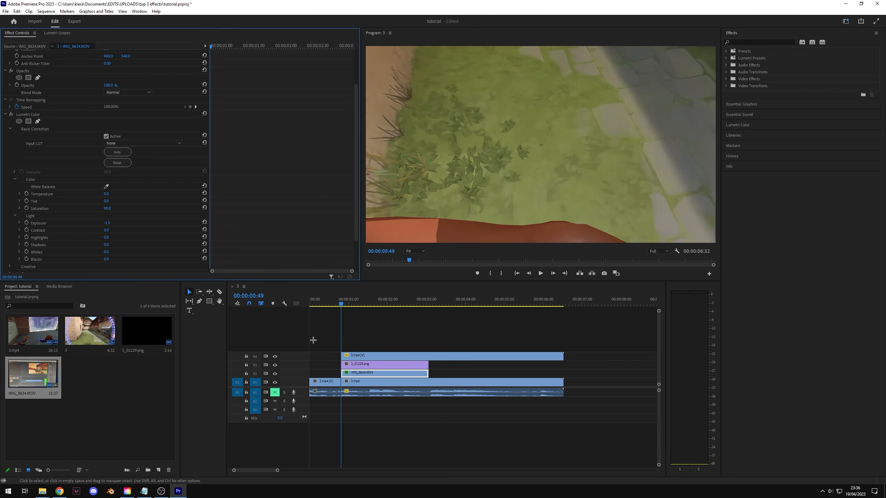
- Delete the masked 3.mp4 copy from V4 and scrub through the arm sequence to check the colour correction
{"action": "left_click", "coordinate": [386, 355]}
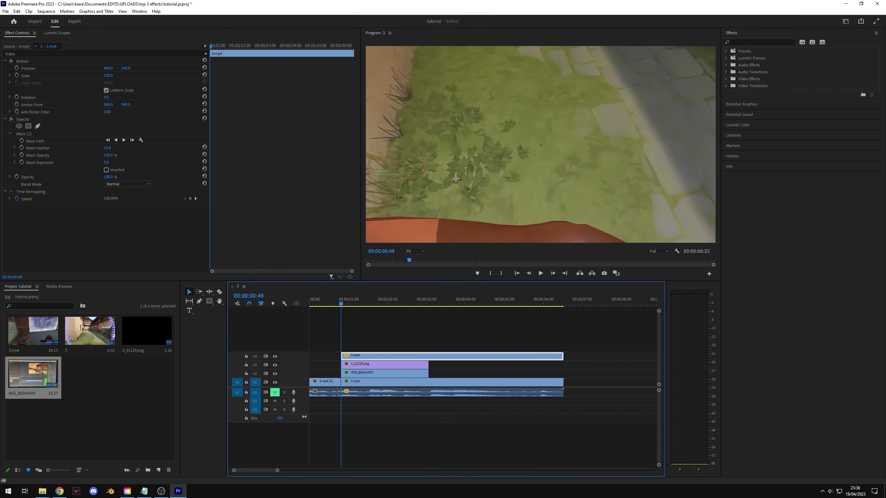
{"action": "key", "text": "Delete"}
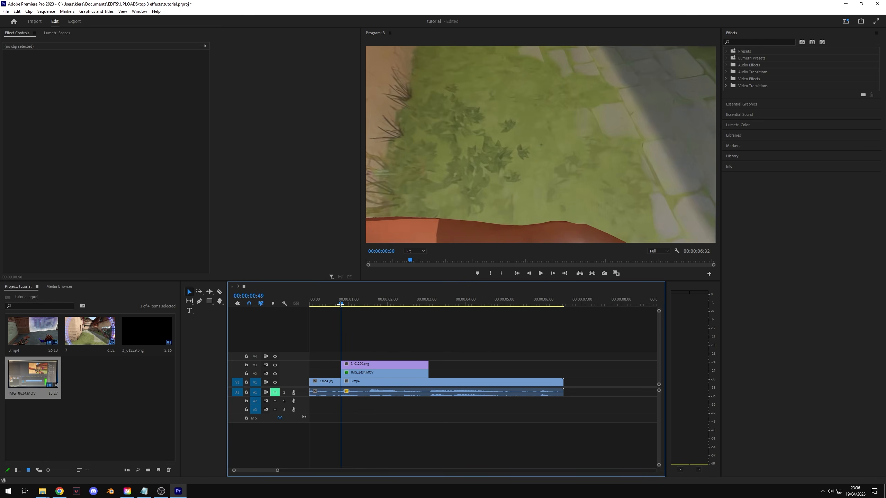
{"action": "left_click", "coordinate": [336, 305]}
{"action": "left_click_drag", "start_coordinate": [336, 304], "coordinate": [394, 305]}
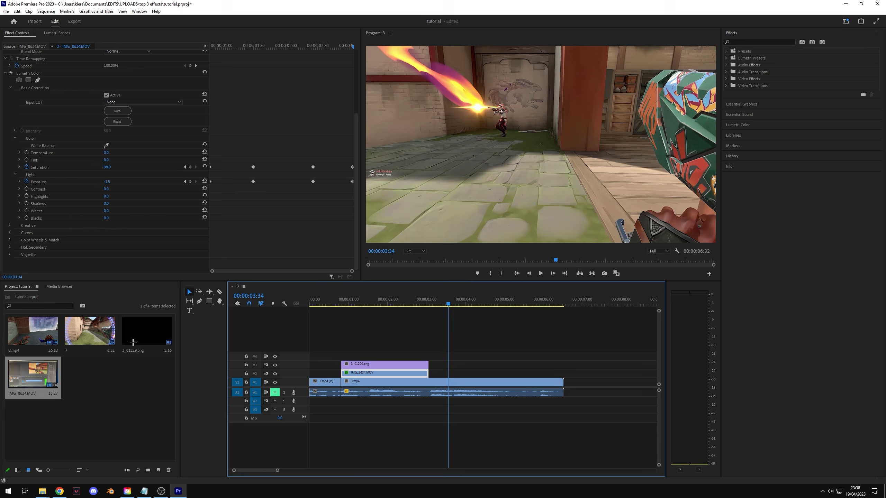
- Create an adjustment layer with the default settings and place it on V2 starting at 00:00:03:34
{"action": "right_click", "coordinate": [162, 382]}
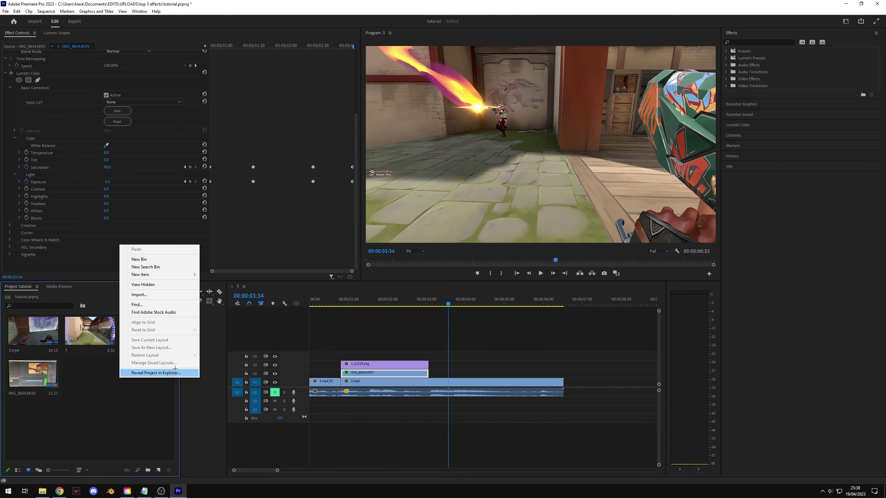
{"action": "mouse_move", "coordinate": [165, 275]}
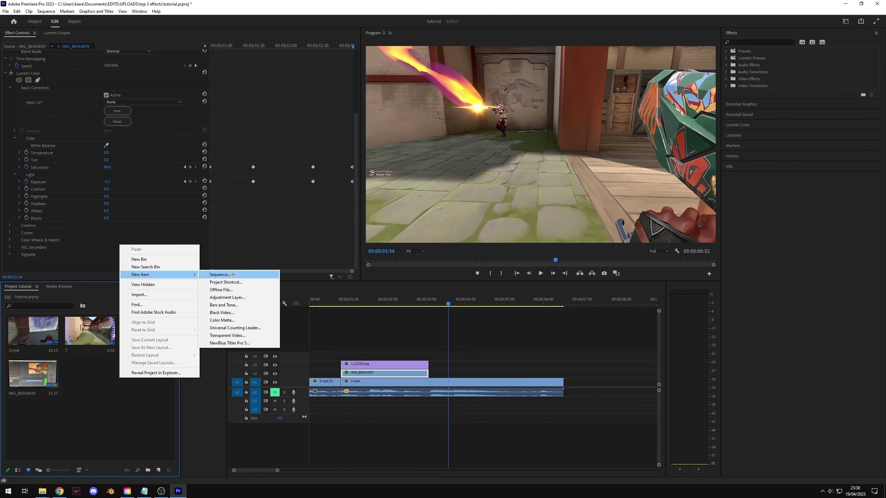
{"action": "left_click", "coordinate": [230, 296]}
{"action": "left_click", "coordinate": [457, 268]}
{"action": "left_click_drag", "start_coordinate": [90, 375], "coordinate": [449, 374]}
{"action": "key", "text": "equal"}
{"action": "key", "text": "equal"}
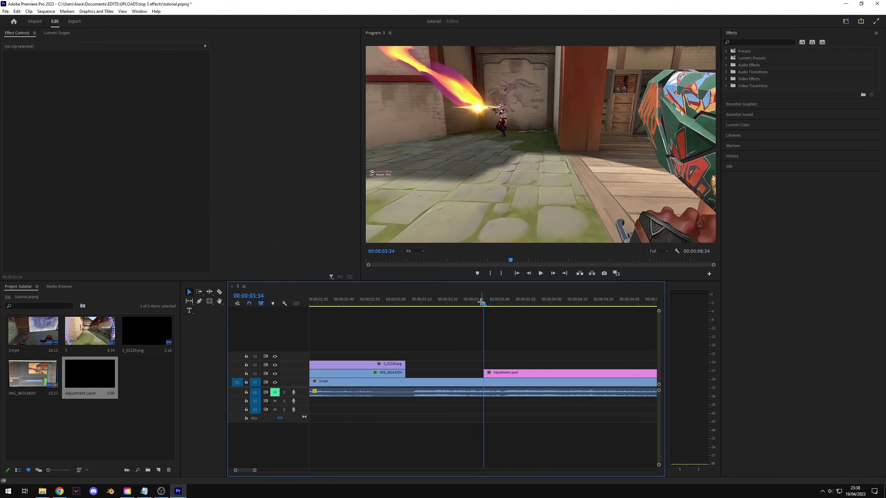
- Shorten the adjustment layer to about one second and apply Brightness & Contrast with a Brightness keyframe of 60 at 00:00:03:41
{"action": "left_click_drag", "start_coordinate": [483, 305], "coordinate": [501, 307]}
{"action": "left_click_drag", "start_coordinate": [491, 372], "coordinate": [528, 373]}
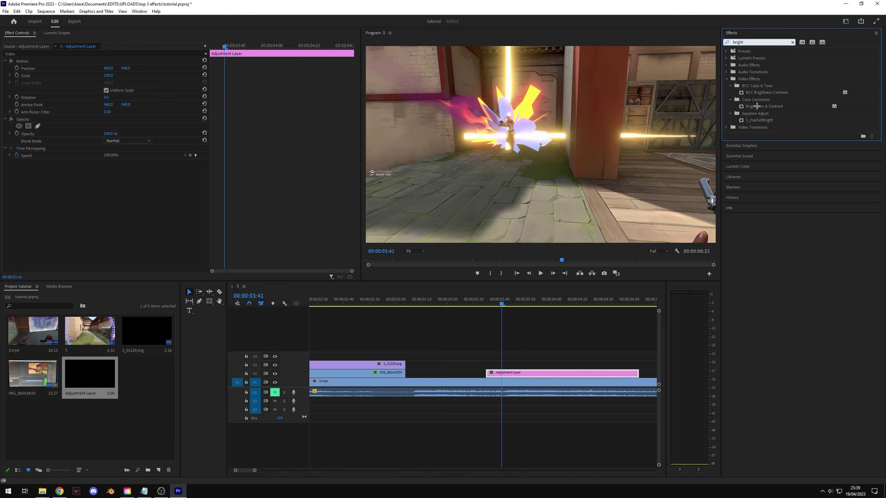
{"action": "left_click_drag", "start_coordinate": [764, 106], "coordinate": [504, 372]}
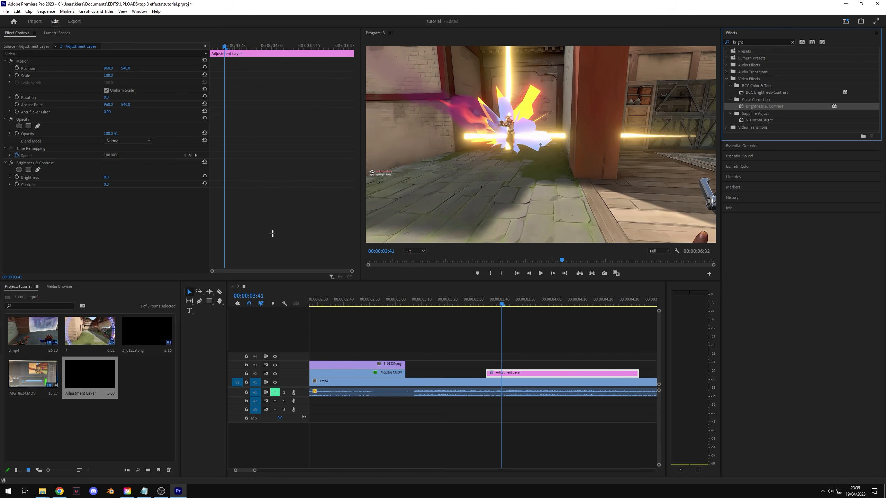
{"action": "mouse_move", "coordinate": [105, 177]}
{"action": "left_mouse_down"}
{"action": "mouse_move", "coordinate": [141, 177]}
{"action": "mouse_move", "coordinate": [123, 177]}
{"action": "left_mouse_up"}
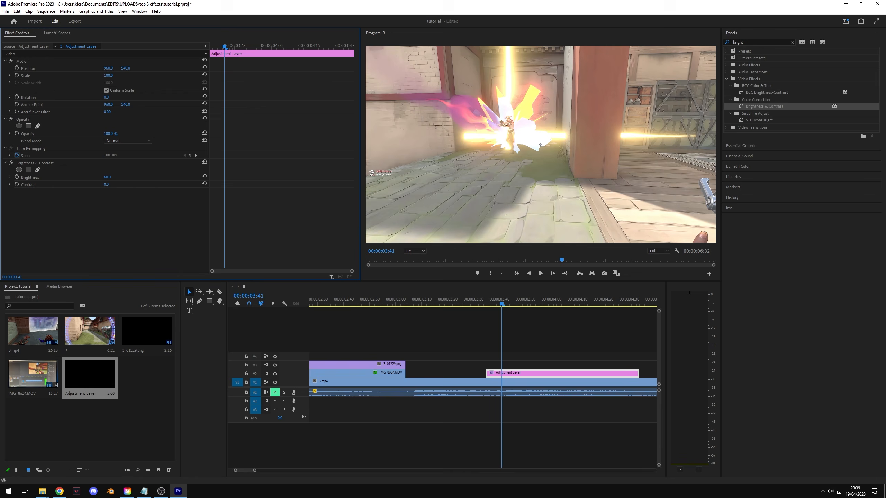
{"action": "left_click", "coordinate": [16, 177]}
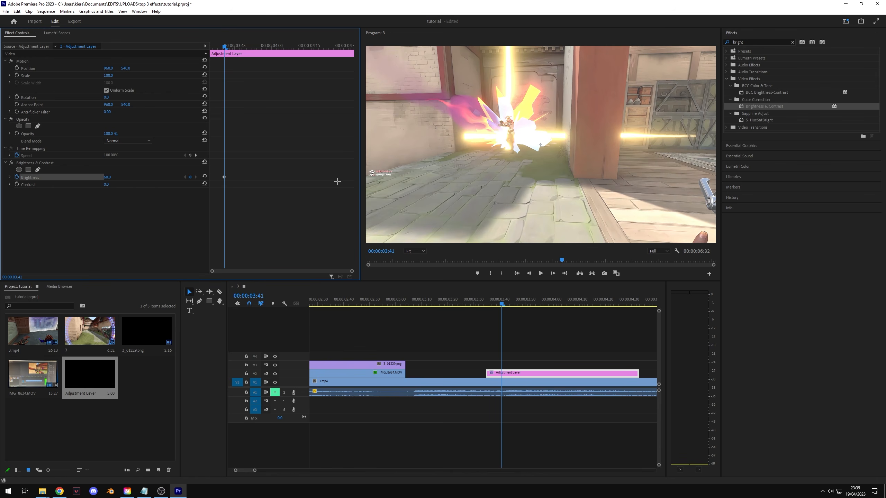
- Add Brightness keyframes of 0 at 00:00:03:40 and at 00:00:04:11 on the adjustment layer
{"action": "key", "text": "Left"}
{"action": "left_click", "coordinate": [107, 178]}
{"action": "type", "text": "0"}
{"action": "key", "text": "Return"}
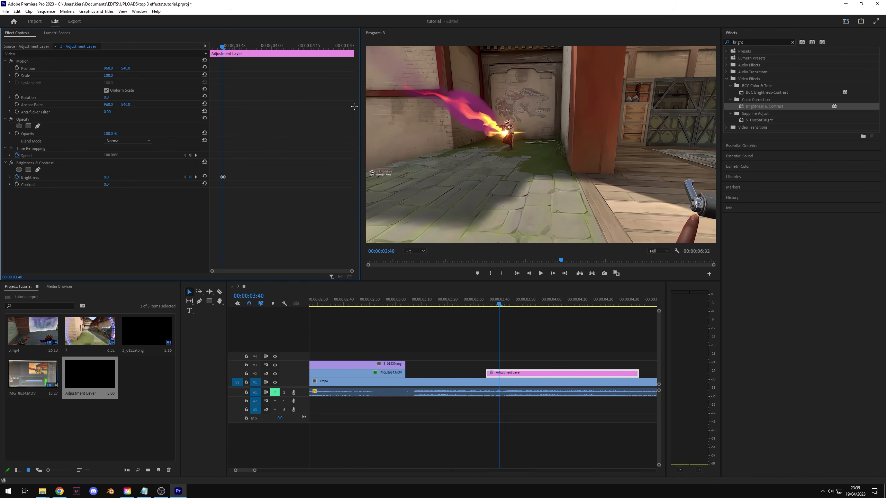
{"action": "left_click_drag", "start_coordinate": [223, 46], "coordinate": [299, 55]}
{"action": "left_click", "coordinate": [106, 177]}
{"action": "type", "text": "0"}
{"action": "key", "text": "Return"}
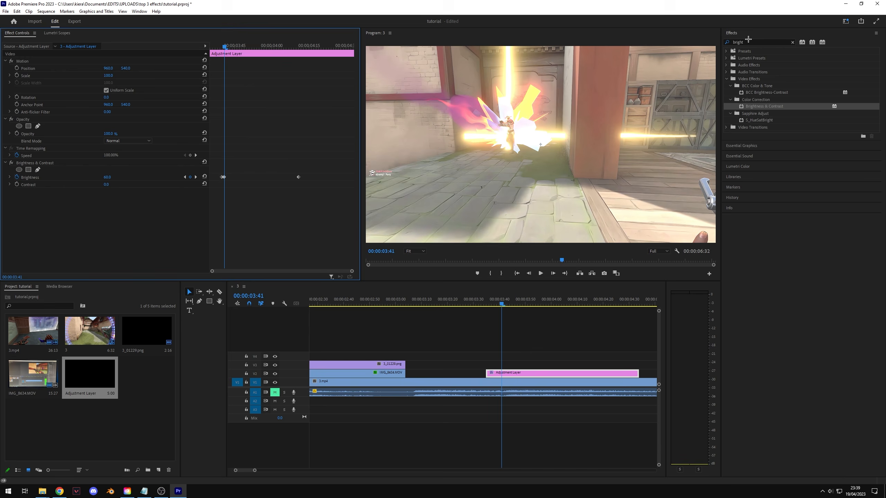
- Apply Gaussian Blur to the adjustment layer with Repeat Edge Pixels enabled and keyframe Blurriness at 25 at 00:00:03:41
{"action": "left_click_drag", "start_coordinate": [747, 41], "coordinate": [701, 45]}
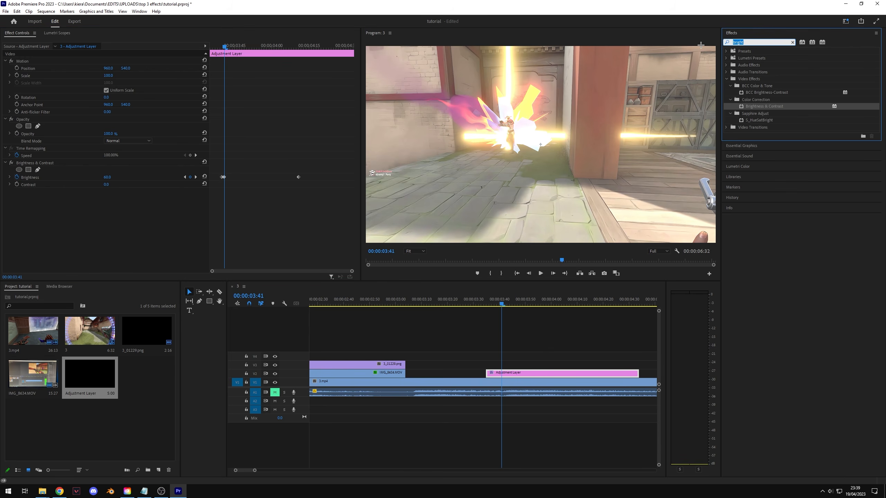
{"action": "type", "text": "gaus"}
{"action": "left_click_drag", "start_coordinate": [757, 127], "coordinate": [139, 250]}
{"action": "type", "text": "30"}
{"action": "key", "text": "Return"}
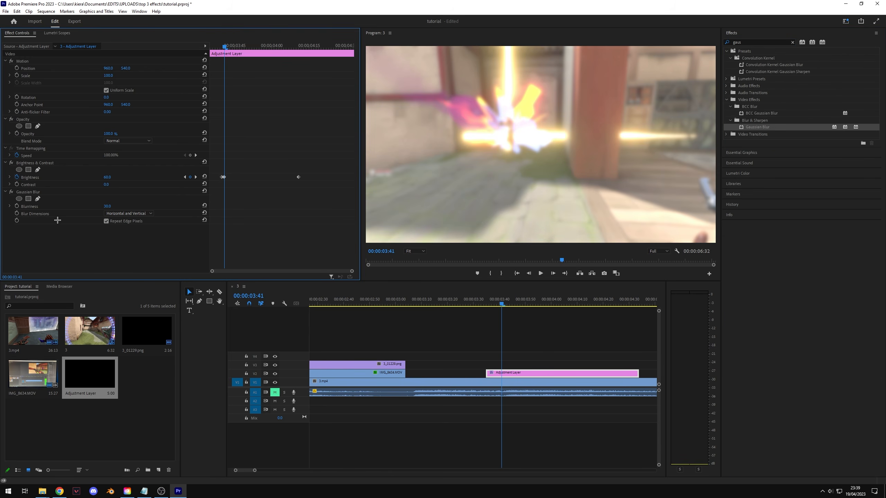
{"action": "left_click", "coordinate": [107, 206]}
{"action": "type", "text": "25"}
{"action": "key", "text": "Return"}
{"action": "left_click", "coordinate": [17, 206]}
- Add Blurriness keyframes of 0 at 00:00:03:40 and at 00:00:04:11
{"action": "key", "text": "Left"}
{"action": "left_click", "coordinate": [110, 206]}
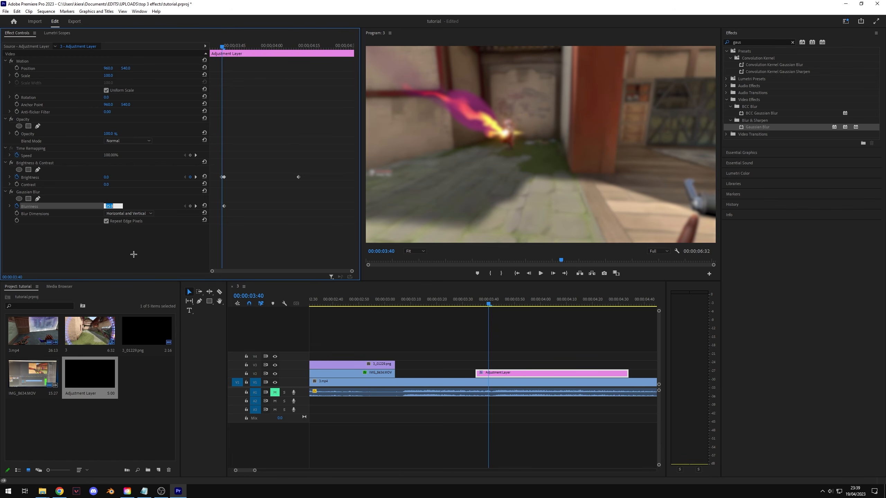
{"action": "type", "text": "0"}
{"action": "key", "text": "Return"}
{"action": "left_click", "coordinate": [299, 46]}
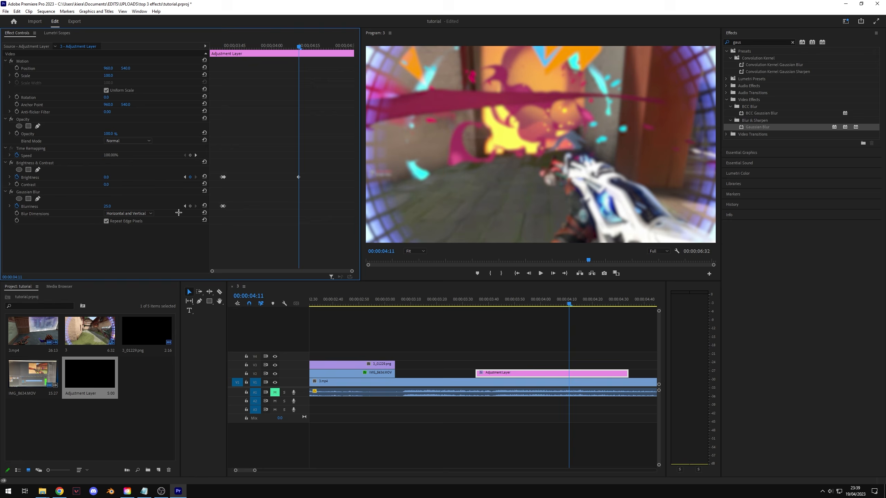
{"action": "left_click", "coordinate": [108, 206]}
{"action": "type", "text": "0"}
{"action": "key", "text": "Return"}
- Play the sequence from near its start to check the brightness and blur flash
{"action": "left_click", "coordinate": [504, 359]}
{"action": "key", "text": "minus"}
{"action": "key", "text": "minus"}
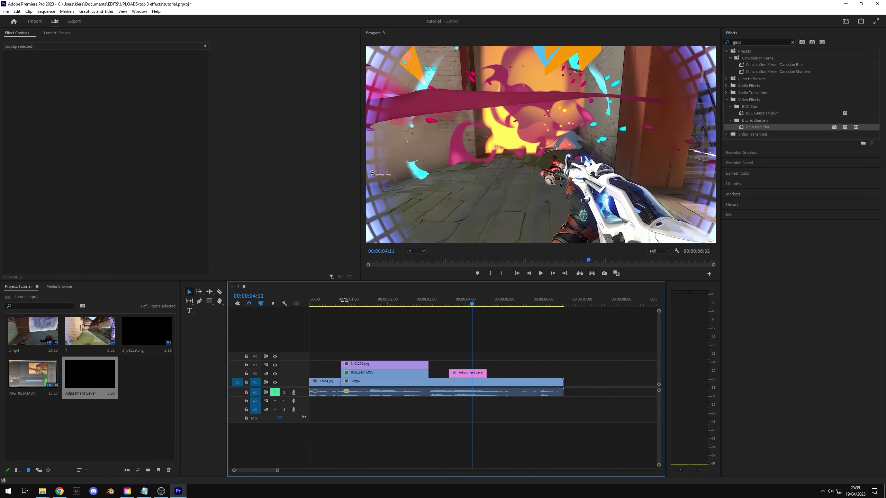
{"action": "left_click", "coordinate": [322, 300]}
{"action": "key", "text": "space"}
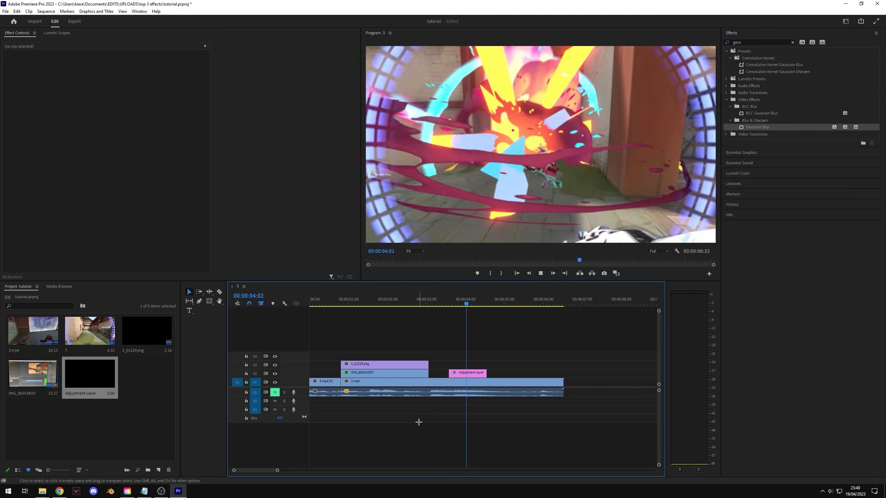
{"action": "key", "text": "space"}
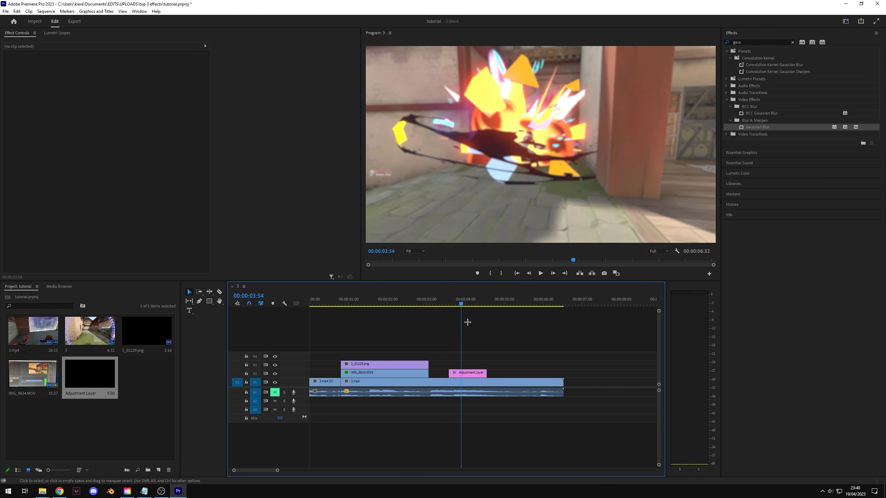
- Apply the Transform effect to the adjustment layer and keyframe its Scale at 172 at 00:00:03:41
{"action": "left_click", "coordinate": [467, 373]}
{"action": "left_click", "coordinate": [721, 42]}
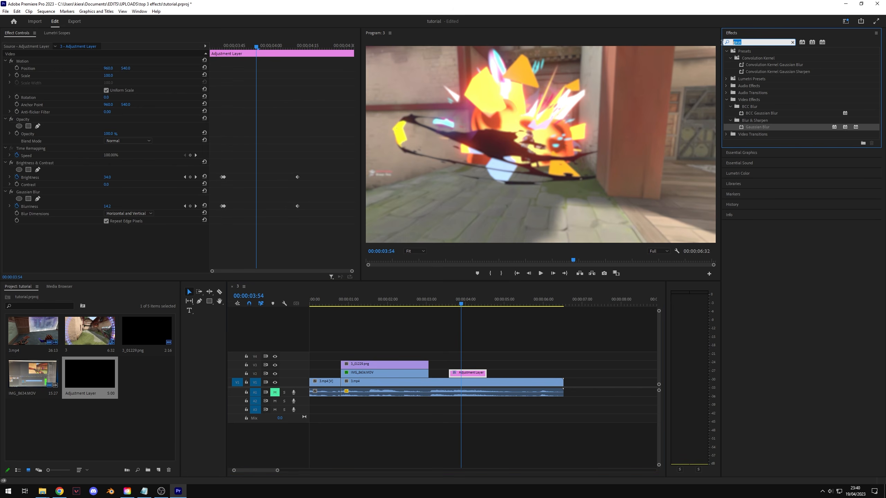
{"action": "type", "text": "trans"}
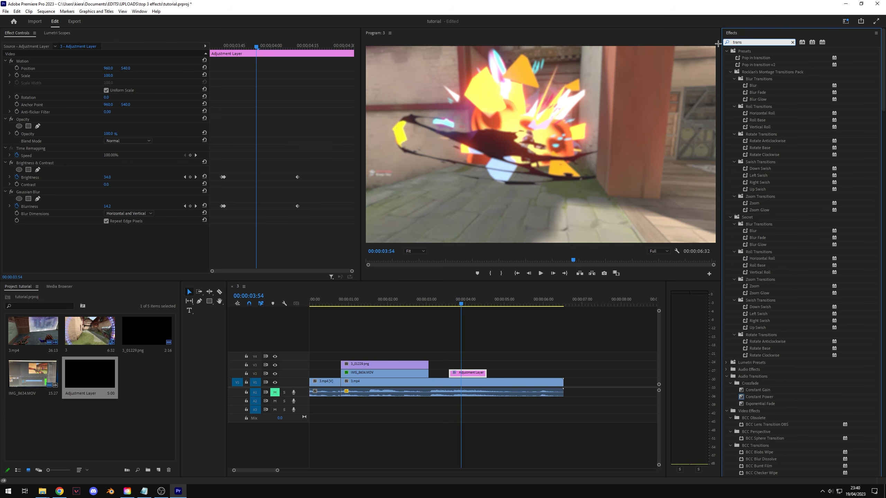
{"action": "type", "text": "form"}
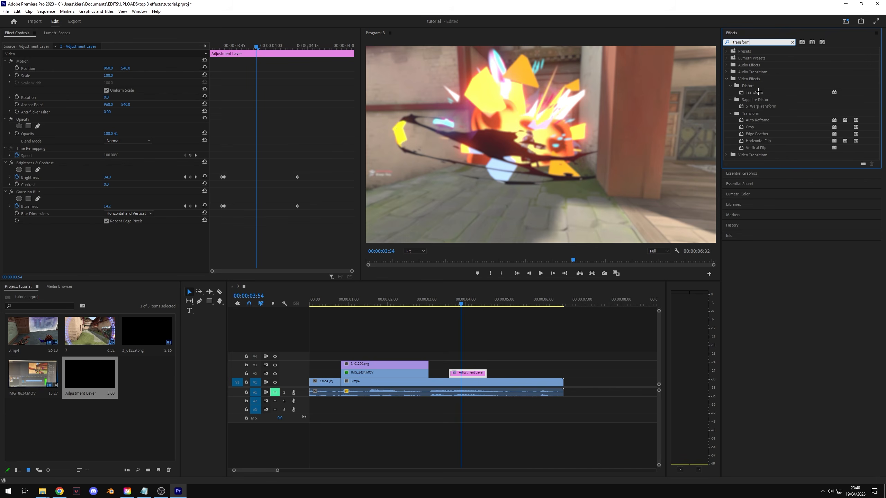
{"action": "left_click_drag", "start_coordinate": [759, 92], "coordinate": [468, 372]}
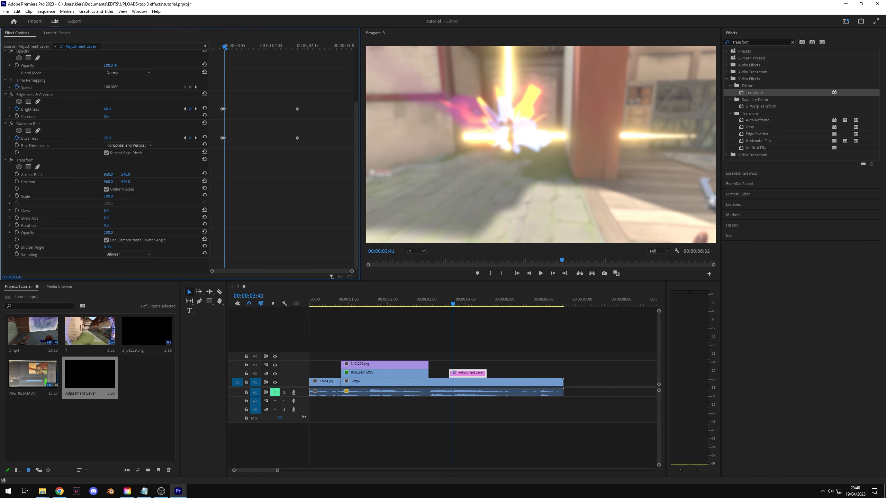
{"action": "left_click_drag", "start_coordinate": [108, 197], "coordinate": [133, 196]}
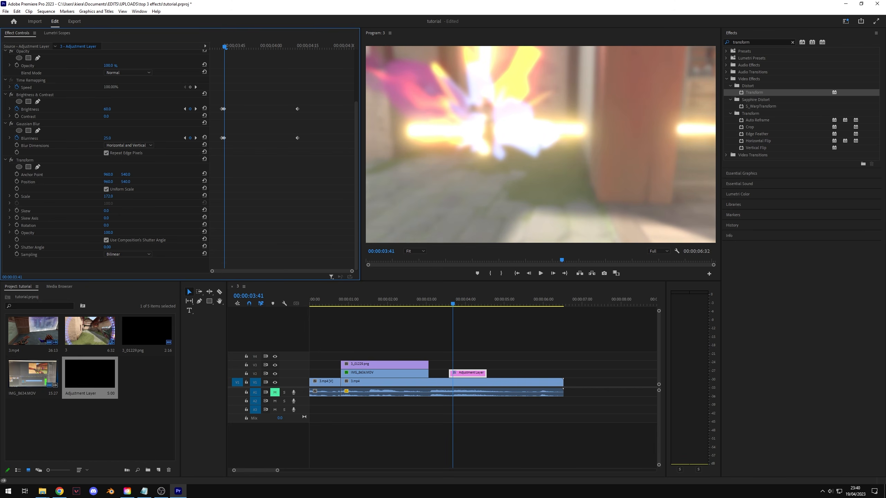
{"action": "left_click", "coordinate": [16, 196]}
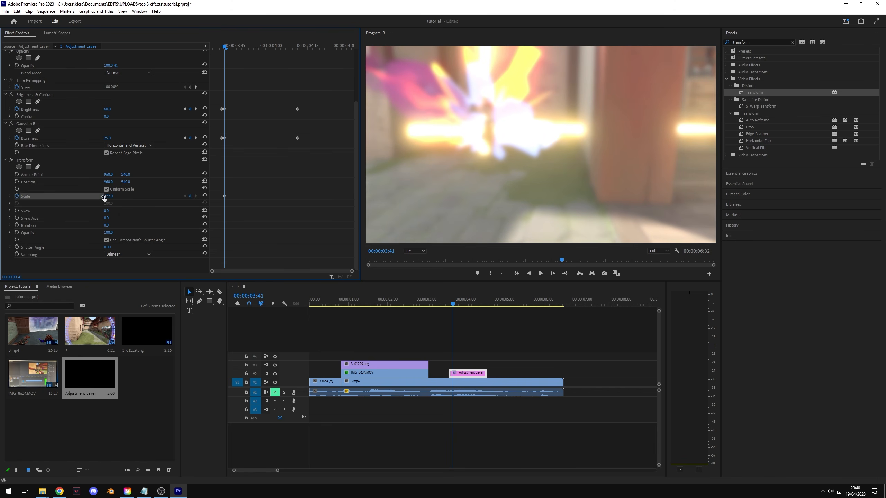
- Add Transform Scale keyframes of 100 at 00:00:03:40 and at 00:00:04:11
{"action": "key", "text": "Left"}
{"action": "left_click", "coordinate": [109, 196]}
{"action": "type", "text": "100"}
{"action": "key", "text": "Return"}
{"action": "double_click", "coordinate": [196, 138]}
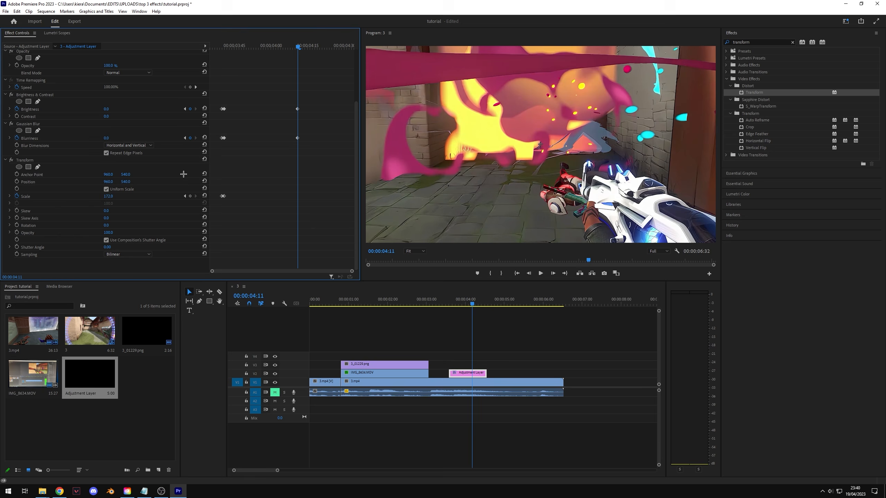
{"action": "left_click", "coordinate": [108, 196]}
{"action": "type", "text": "1900"}
{"action": "key", "text": "Return"}
- Convert the Transform Scale keyframes at 00:00:03:41 and 00:00:04:11 to Bezier and steepen the start of the zoom-out curve
{"action": "left_click", "coordinate": [458, 303]}
{"action": "right_click", "coordinate": [299, 197]}
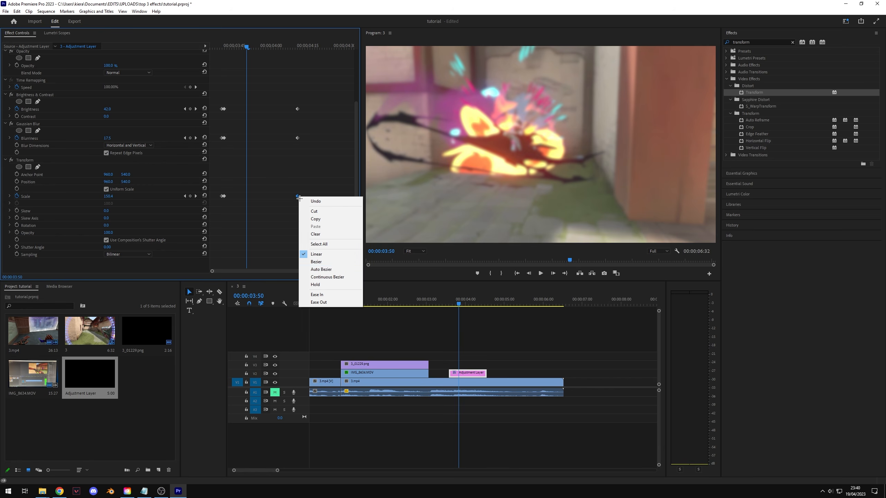
{"action": "left_click", "coordinate": [316, 262]}
{"action": "right_click", "coordinate": [226, 196]}
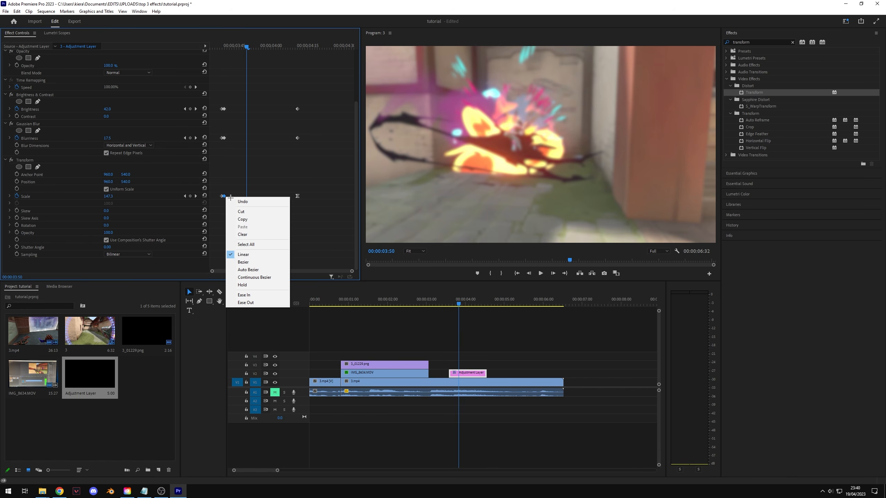
{"action": "left_click", "coordinate": [243, 262]}
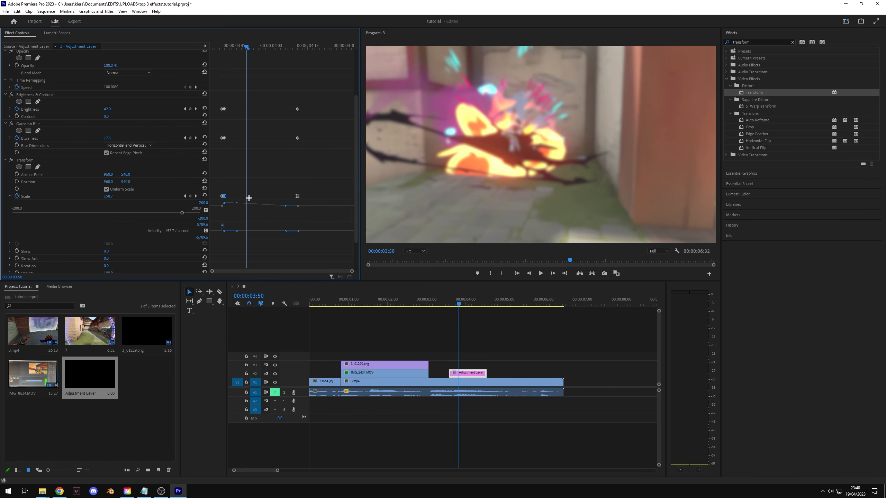
{"action": "left_click_drag", "start_coordinate": [236, 203], "coordinate": [231, 207]}
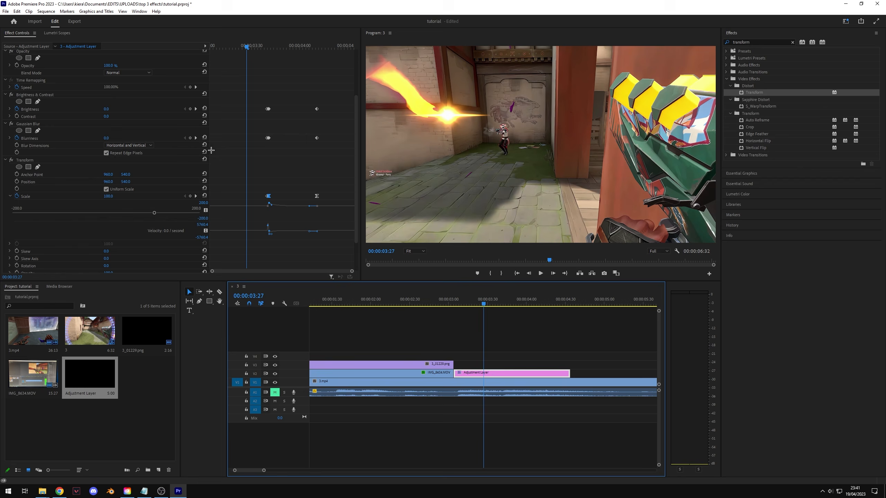
- Apply Lens Distortion to the adjustment layer, keyframing Curvature at 0 at 00:00:03:41 and at a strong negative value at 00:00:03:40
{"action": "left_click", "coordinate": [195, 138]}
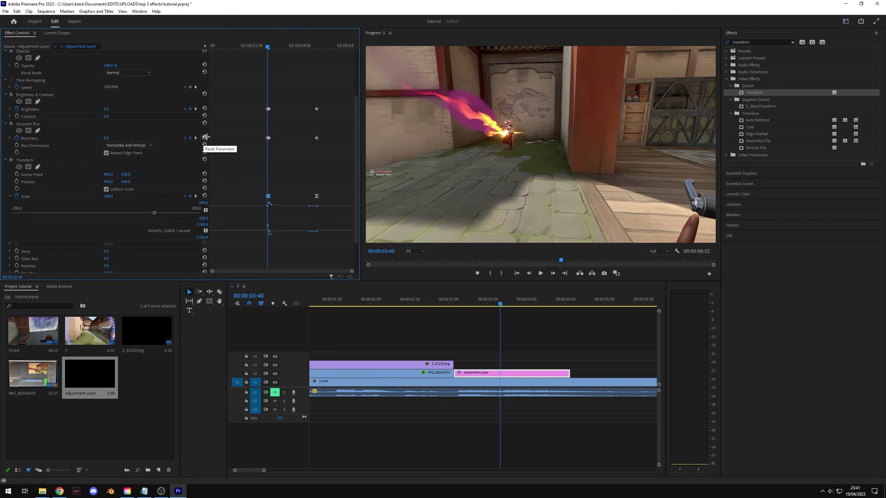
{"action": "left_click", "coordinate": [758, 44]}
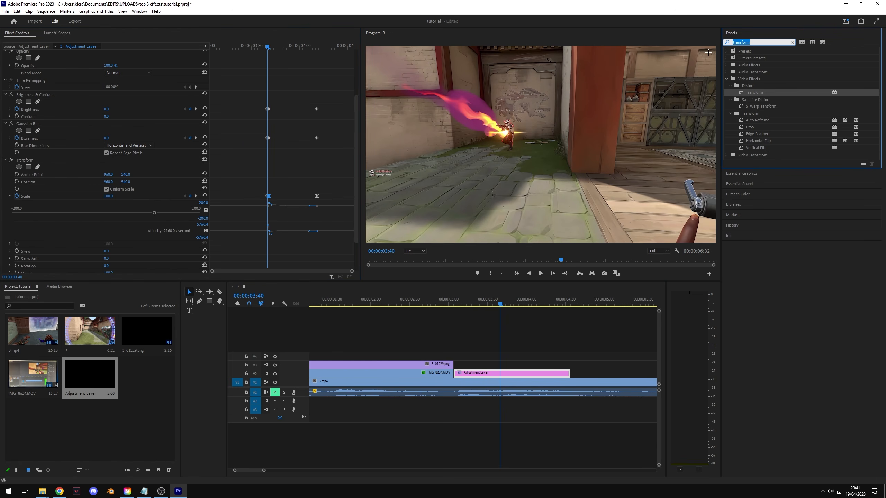
{"action": "type", "text": "lens dist"}
{"action": "left_click_drag", "start_coordinate": [774, 106], "coordinate": [499, 372]}
{"action": "left_click_drag", "start_coordinate": [356, 174], "coordinate": [355, 233]}
{"action": "left_click", "coordinate": [195, 90]}
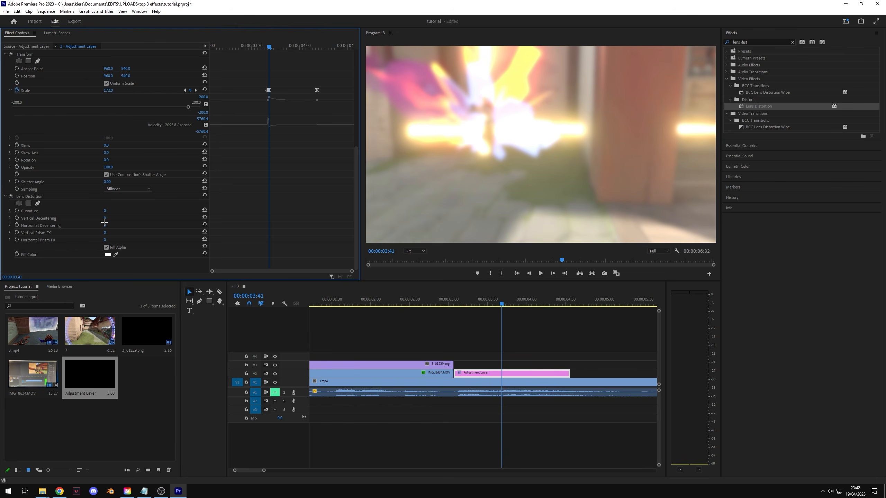
{"action": "left_click", "coordinate": [17, 211]}
{"action": "left_click", "coordinate": [185, 90]}
{"action": "left_click_drag", "start_coordinate": [105, 210], "coordinate": [79, 211]}
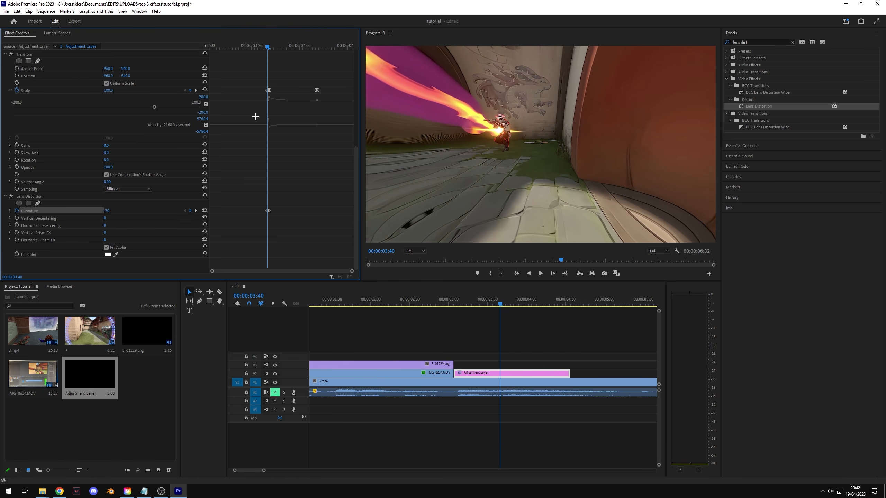
- Keyframe the Lens Distortion Curvature at 0 near the adjustment layer's start, at 00:00:03:07
{"action": "left_click_drag", "start_coordinate": [267, 46], "coordinate": [215, 46]}
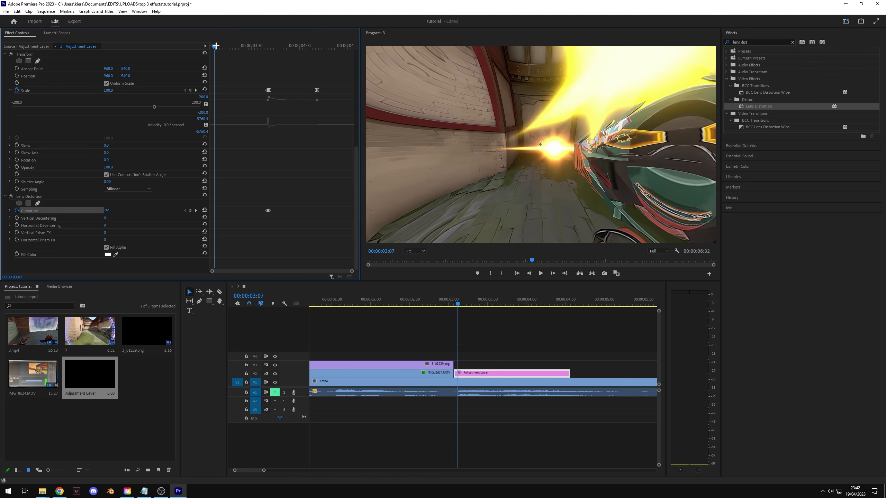
{"action": "left_click", "coordinate": [113, 211]}
{"action": "type", "text": "-16"}
{"action": "key", "text": "Return"}
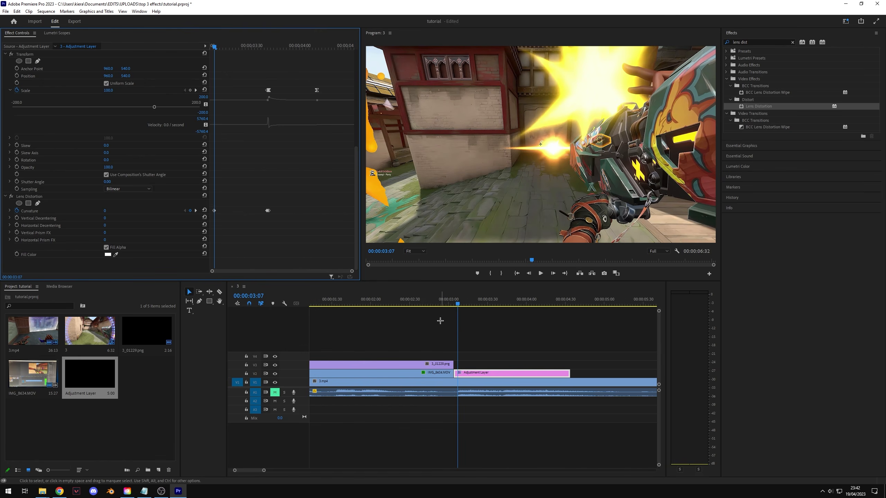
- Scrub through the adjustment layer and the arm sequence to review both effects
{"action": "left_click", "coordinate": [468, 304]}
{"action": "left_click_drag", "start_coordinate": [468, 304], "coordinate": [505, 319]}
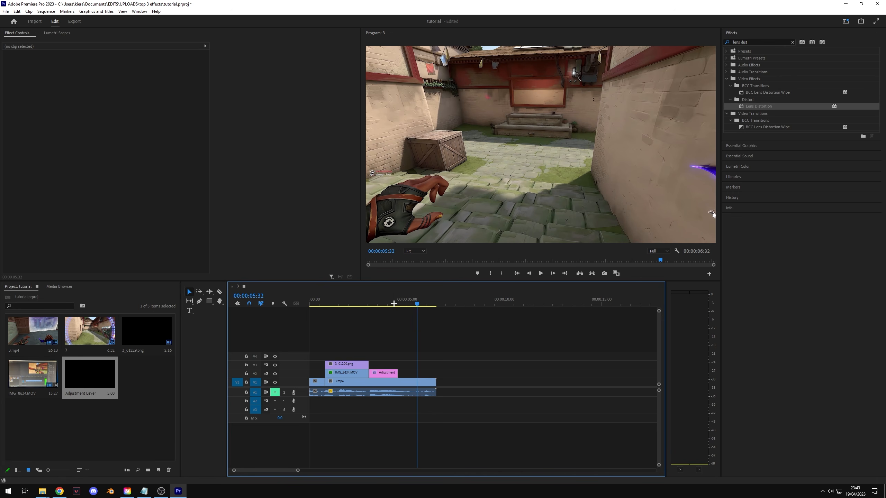
{"action": "left_click", "coordinate": [393, 304]}
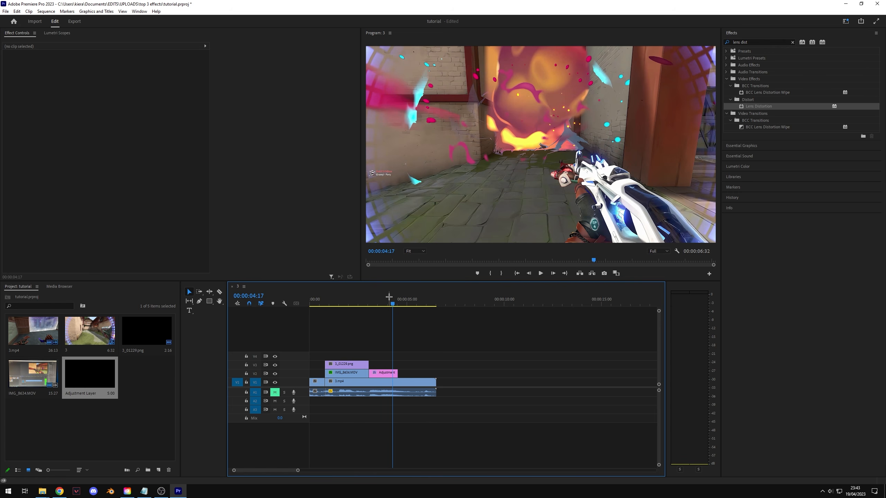
{"action": "left_click", "coordinate": [350, 301]}
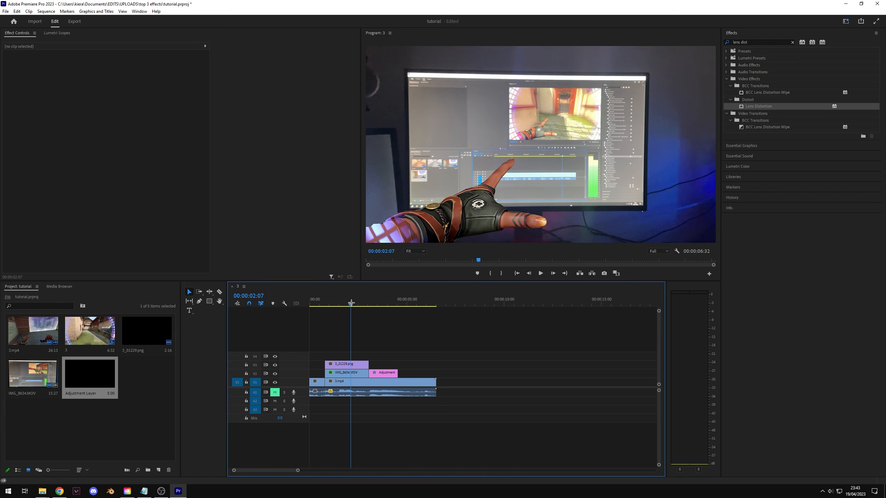
{"action": "left_click_drag", "start_coordinate": [370, 336], "coordinate": [353, 391]}
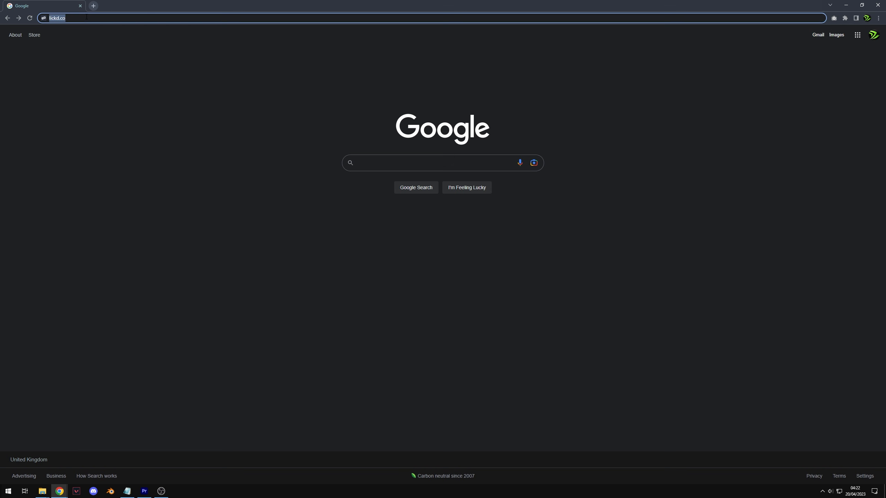
- Switch to Chrome and open lickd.co
{"action": "key", "text": "Return"}
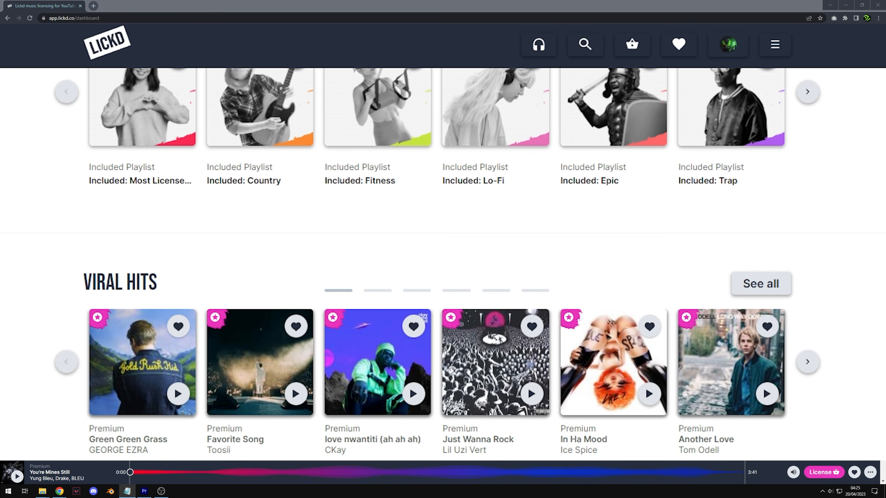
- Open Drake's artist page, follow it to Internet Money's page, and preview the track FINDERS KEEPERS
{"action": "scroll", "coordinate": [781, 289], "scroll_direction": "down", "scroll_amount": 4}
{"action": "scroll", "coordinate": [781, 290], "scroll_direction": "up", "scroll_amount": 4}
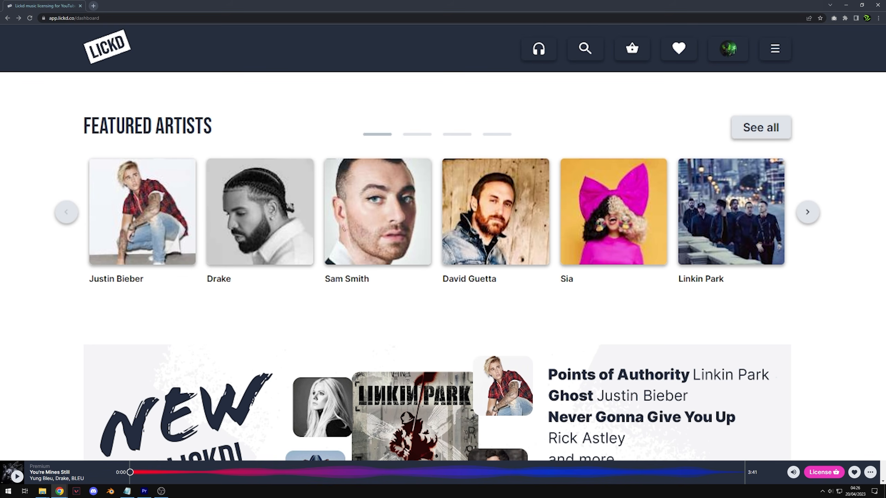
{"action": "left_click", "coordinate": [260, 219]}
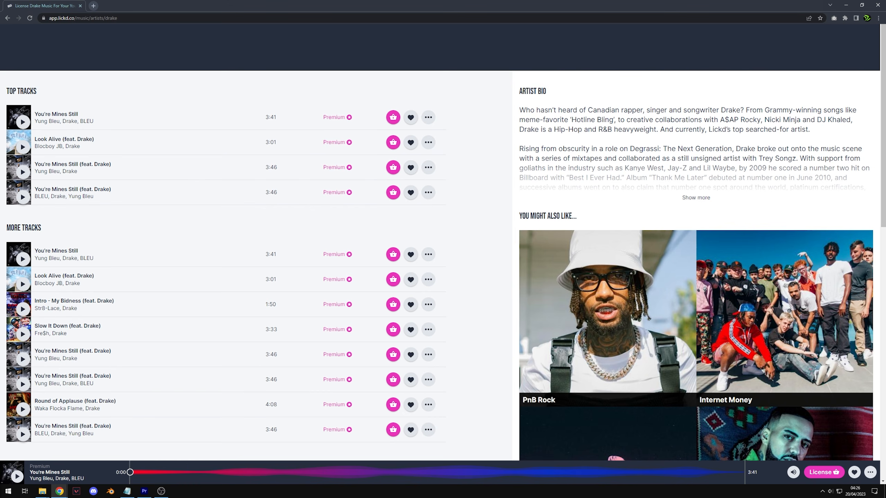
{"action": "scroll", "coordinate": [443, 245], "scroll_direction": "down", "scroll_amount": 4}
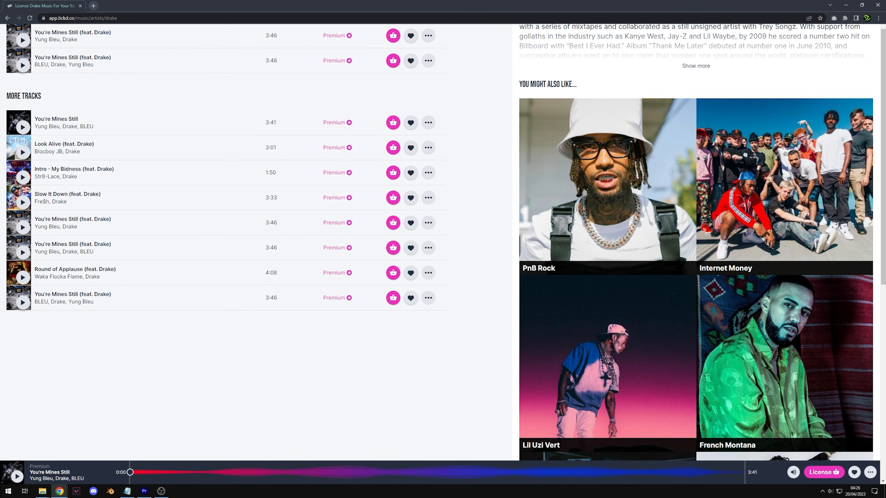
{"action": "left_click", "coordinate": [764, 213]}
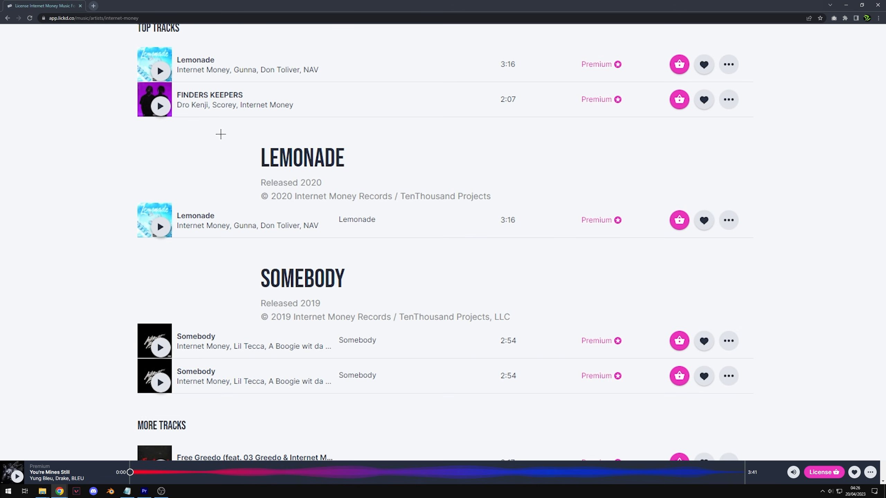
{"action": "left_click", "coordinate": [162, 108]}
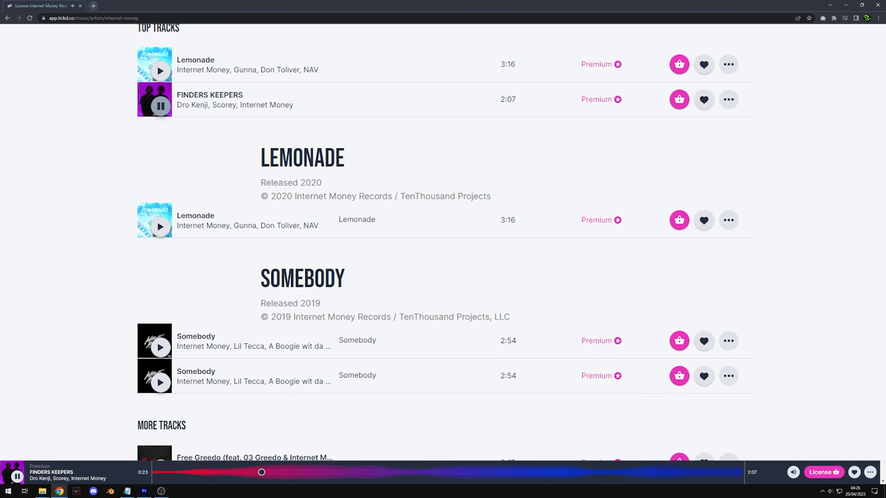
{"action": "key", "text": "space"}
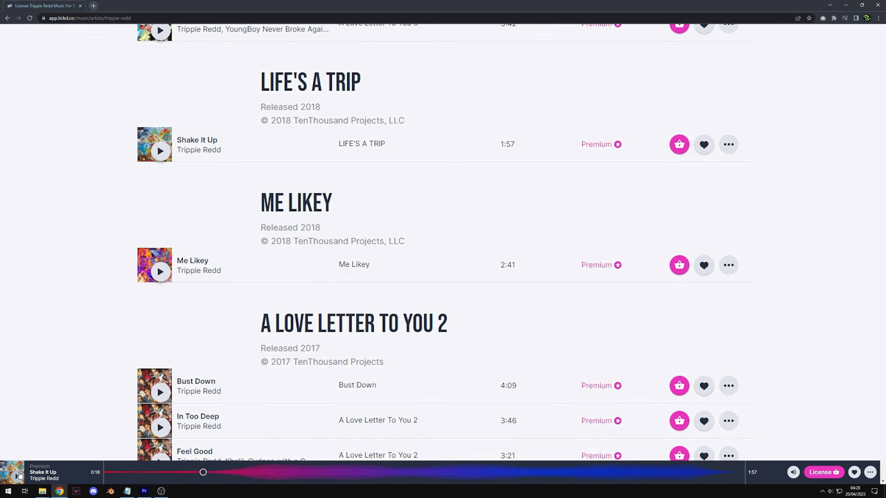
- Preview Shake It Up on Trippie Redd's artist page and look through the artist's releases up to the top tracks
{"action": "left_click", "coordinate": [17, 477]}
{"action": "scroll", "coordinate": [44, 412], "scroll_direction": "up", "scroll_amount": 20}
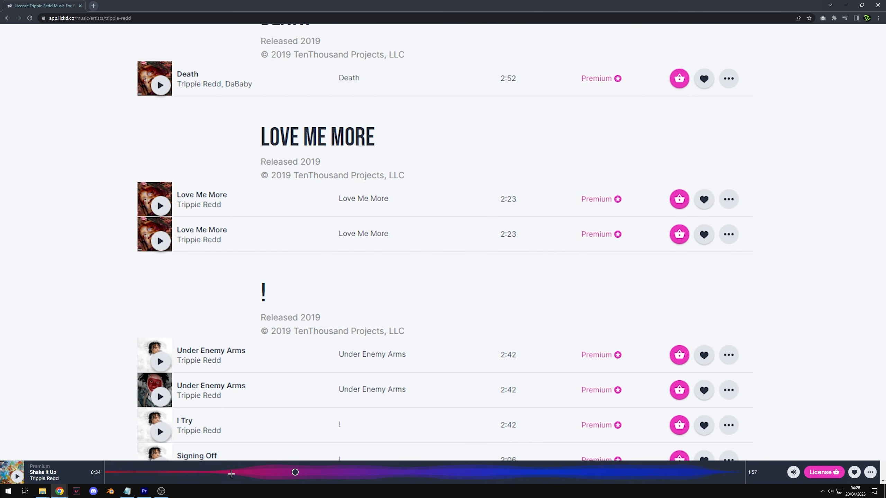
{"action": "scroll", "coordinate": [864, 307], "scroll_direction": "up", "scroll_amount": 15}
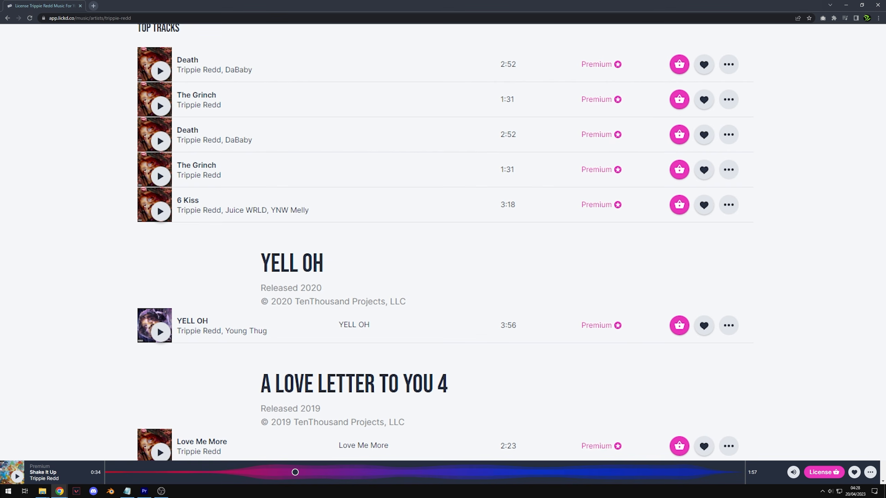
- Find iann dior among the featured artists, open the artist page and preview the track Holding On
{"action": "left_click", "coordinate": [31, 37]}
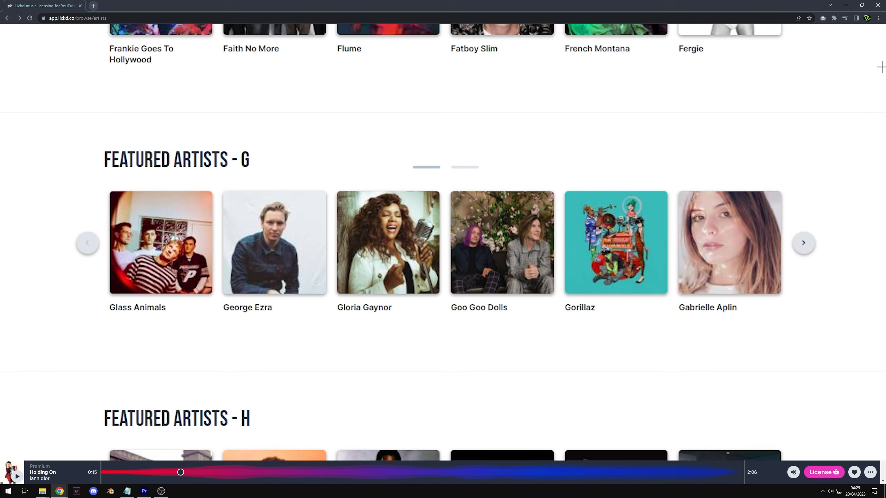
{"action": "scroll", "coordinate": [881, 65], "scroll_direction": "down", "scroll_amount": 10}
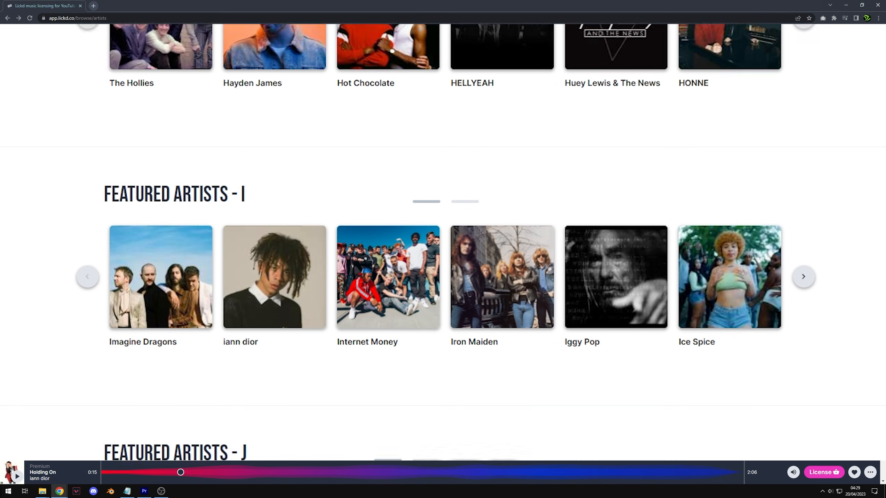
{"action": "scroll", "coordinate": [292, 334], "scroll_direction": "down", "scroll_amount": 2}
{"action": "left_click", "coordinate": [265, 240]}
{"action": "scroll", "coordinate": [533, 253], "scroll_direction": "down", "scroll_amount": 4}
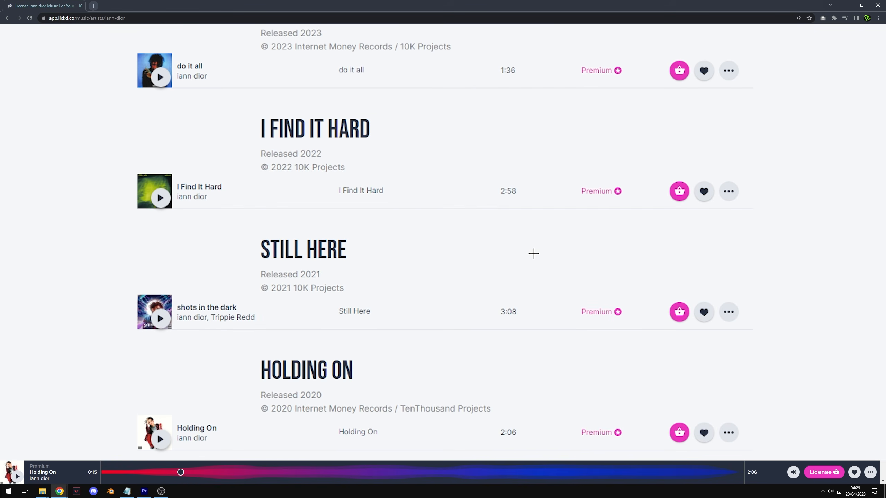
{"action": "scroll", "coordinate": [468, 269], "scroll_direction": "down", "scroll_amount": 2}
{"action": "scroll", "coordinate": [202, 280], "scroll_direction": "down", "scroll_amount": 3}
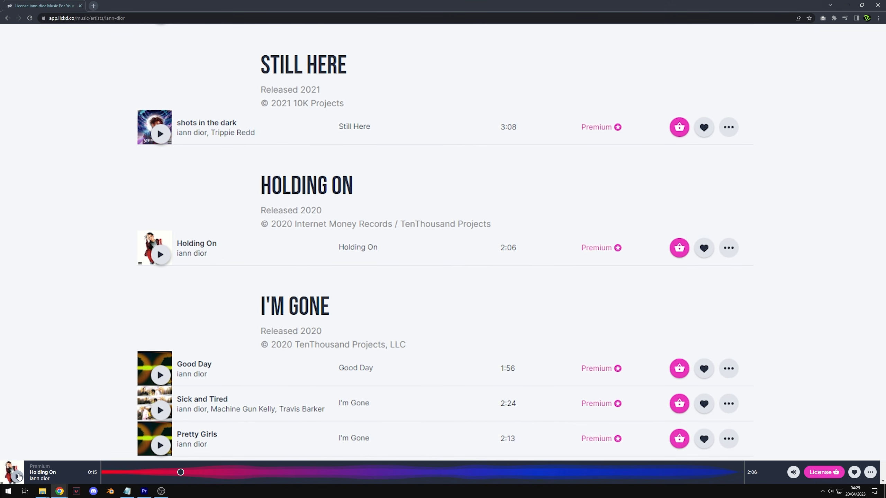
{"action": "left_click", "coordinate": [18, 476]}
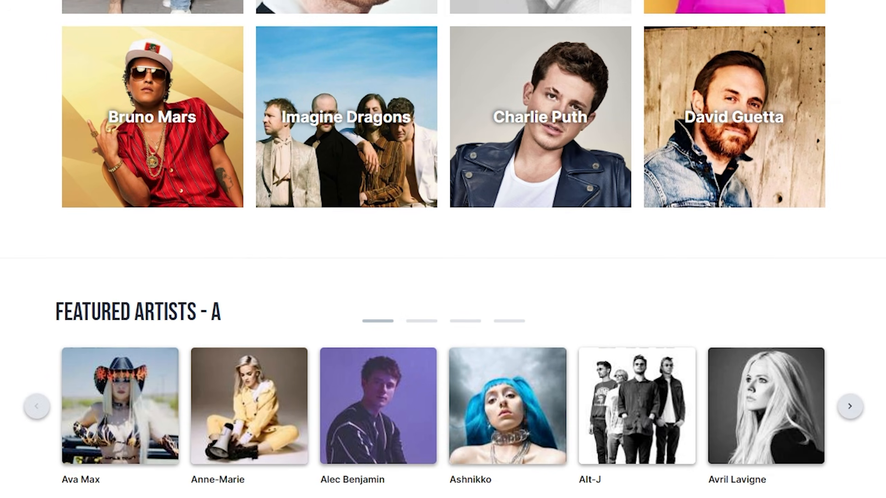
- Look through the featured artists and the Included playlists to examine the genres and themes on offer
{"action": "scroll", "coordinate": [443, 249], "scroll_direction": "down", "scroll_amount": 2}
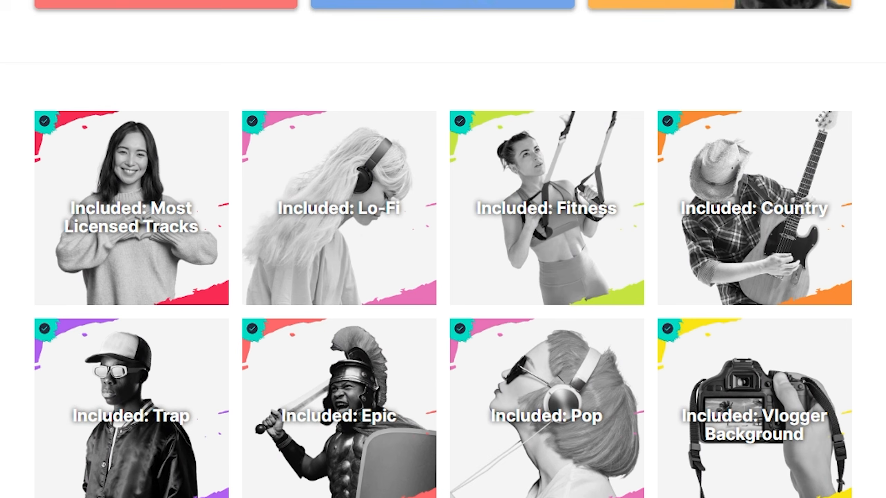
{"action": "scroll", "coordinate": [443, 249], "scroll_direction": "down", "scroll_amount": 3}
{"action": "scroll", "coordinate": [443, 249], "scroll_direction": "down", "scroll_amount": 10}
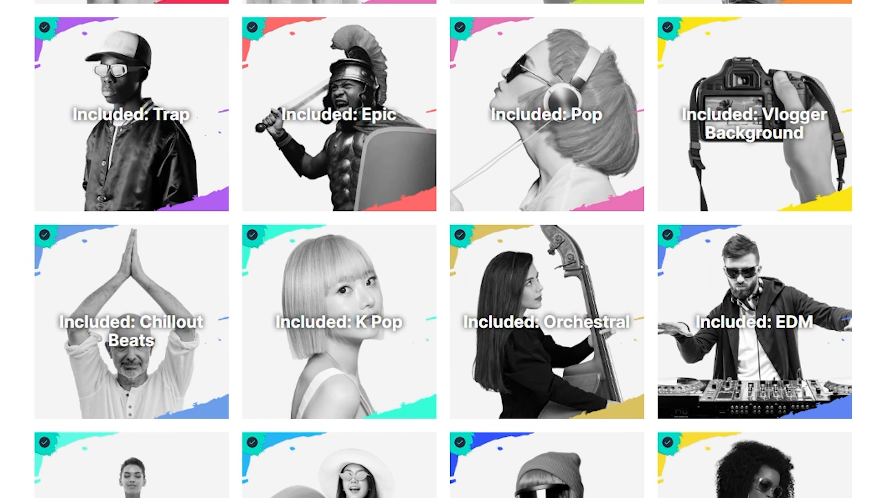
{"action": "scroll", "coordinate": [442, 249], "scroll_direction": "down", "scroll_amount": 10}
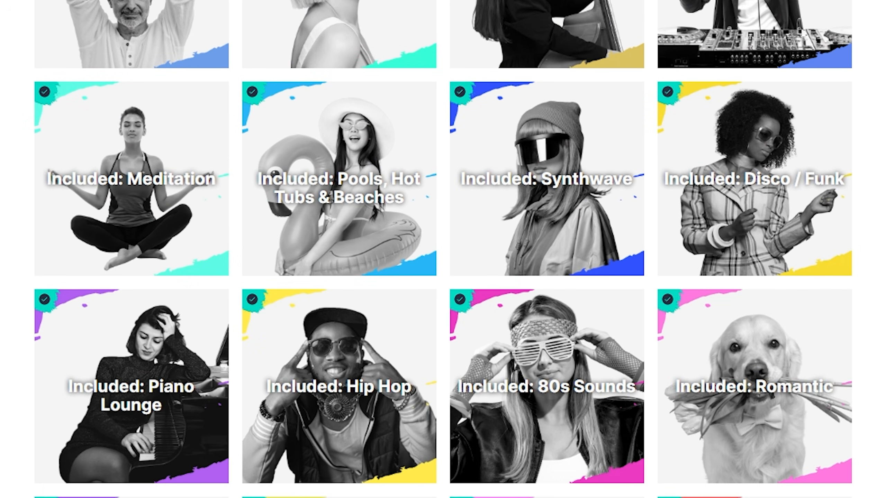
{"action": "scroll", "coordinate": [443, 249], "scroll_direction": "down", "scroll_amount": 10}
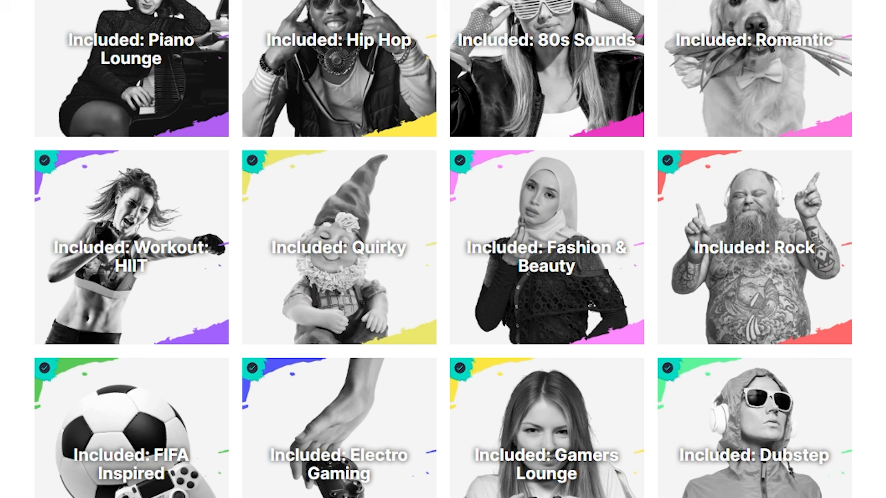
{"action": "scroll", "coordinate": [443, 249], "scroll_direction": "down", "scroll_amount": 10}
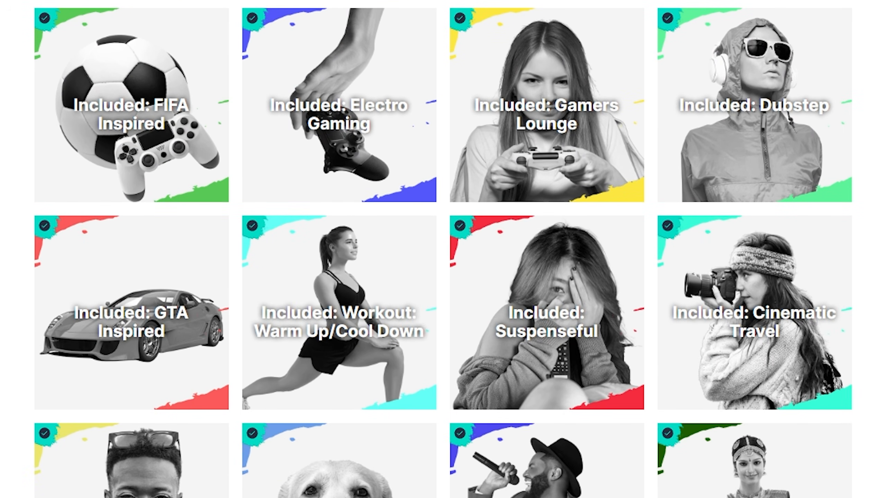
{"action": "scroll", "coordinate": [443, 249], "scroll_direction": "down", "scroll_amount": 10}
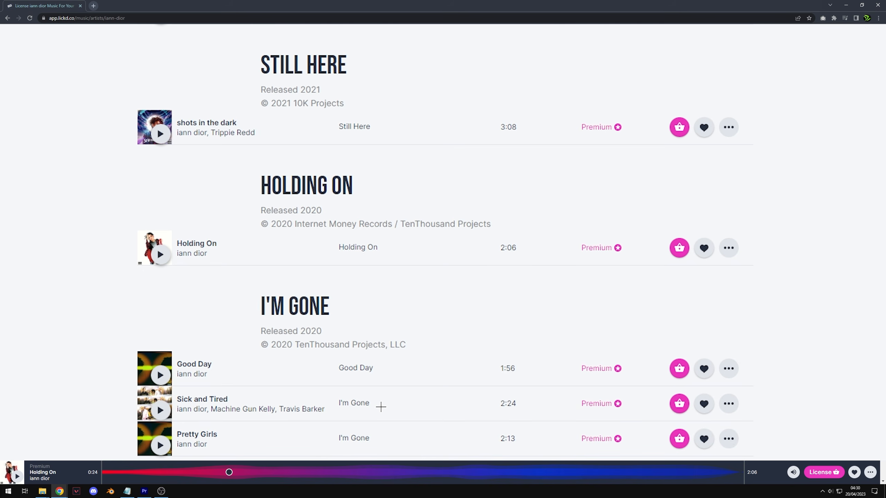
- Add iann dior's Holding On to the licensing basket
{"action": "left_click", "coordinate": [680, 254]}
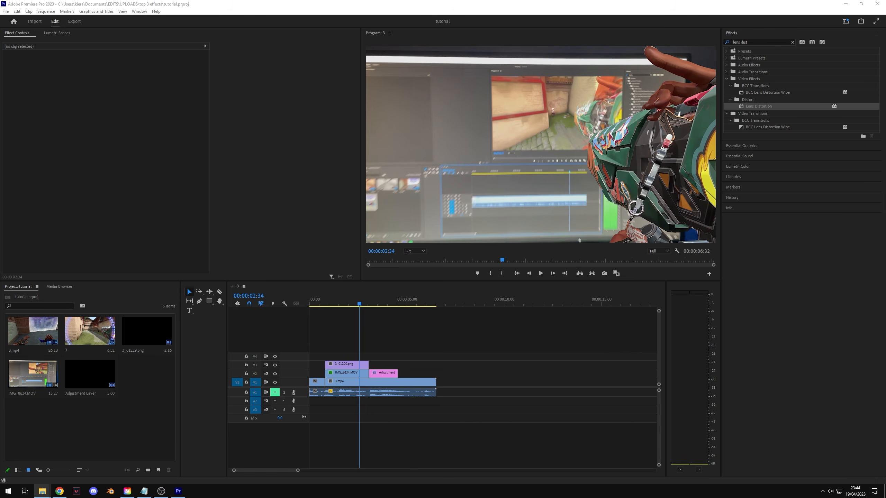
- Switch to Premiere Pro, import the iann dior Holding On audio file and place it on track A2 after the gameplay clip
{"action": "left_click_drag", "start_coordinate": [178, 383], "coordinate": [146, 370]}
{"action": "left_click", "coordinate": [149, 363]}
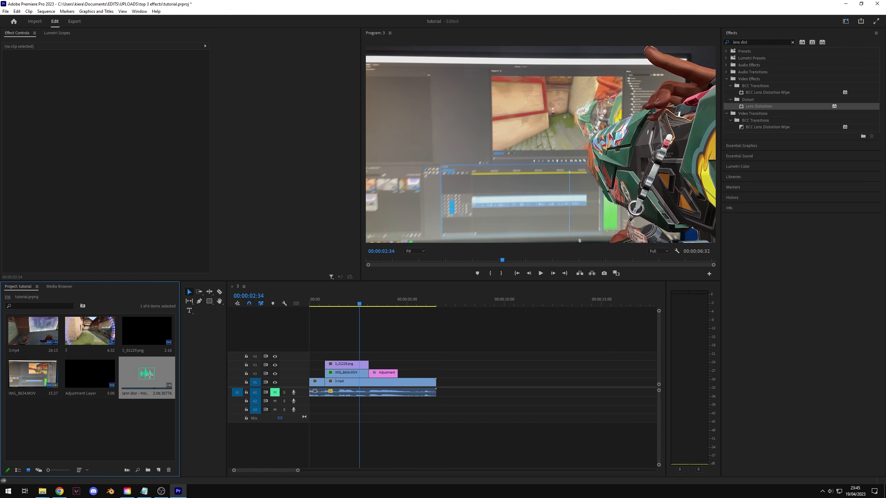
{"action": "left_click_drag", "start_coordinate": [150, 374], "coordinate": [447, 402]}
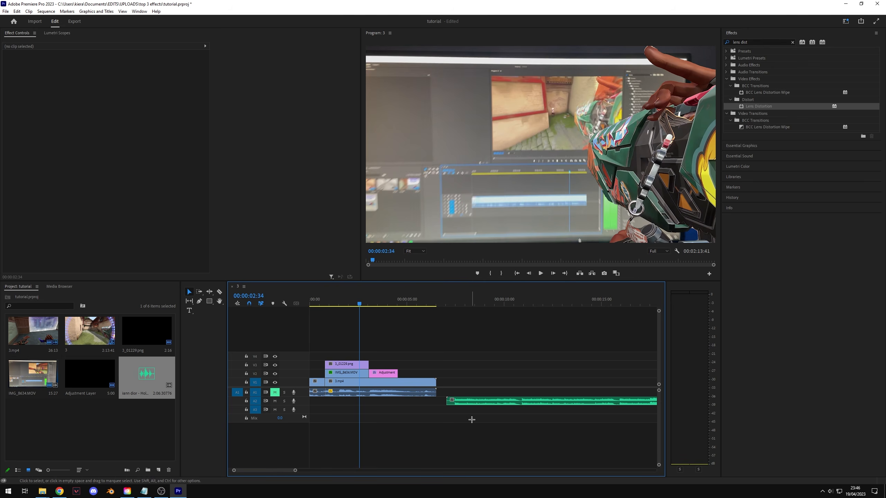
- Inspect the song's waveform around 00:00:27:32 and play from before the quiet gap to locate the beat drop
{"action": "scroll", "coordinate": [472, 419], "scroll_direction": "right", "scroll_amount": 10}
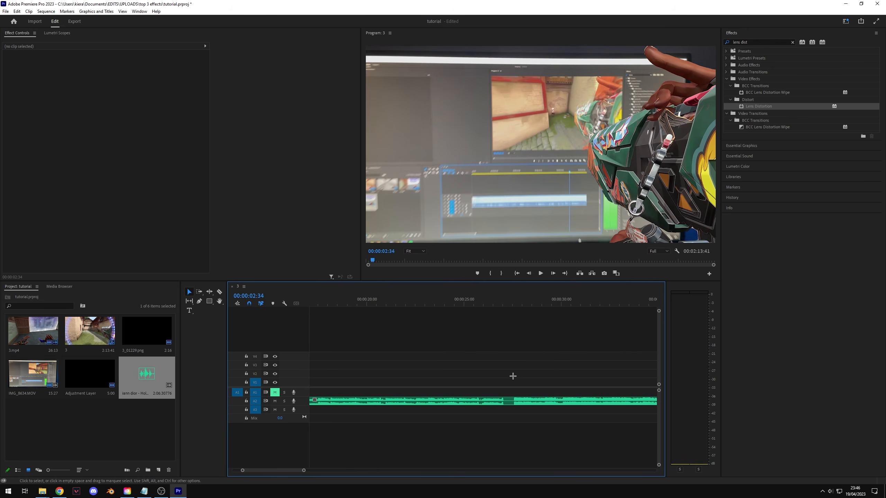
{"action": "left_click", "coordinate": [514, 302]}
{"action": "key", "text": "equal"}
{"action": "key", "text": "equal"}
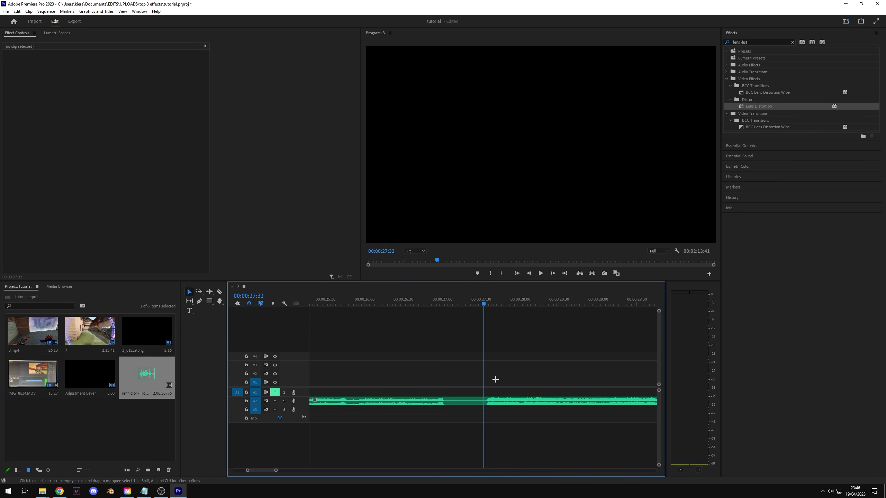
{"action": "key", "text": "minus"}
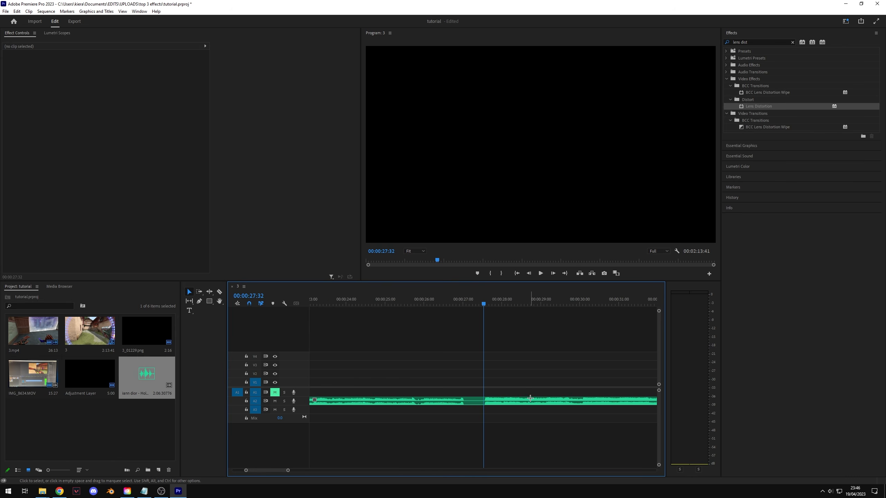
{"action": "key", "text": "minus"}
{"action": "key", "text": "minus"}
{"action": "key", "text": "equal"}
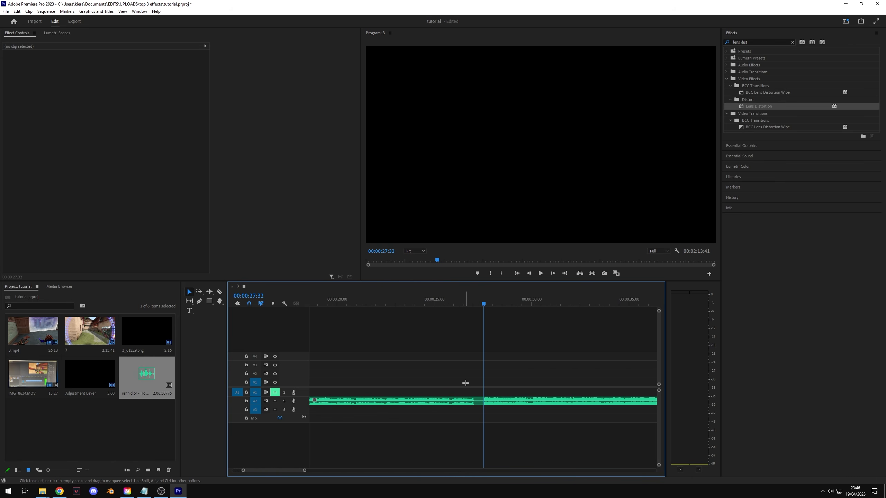
{"action": "left_click", "coordinate": [400, 304]}
{"action": "key", "text": "space"}
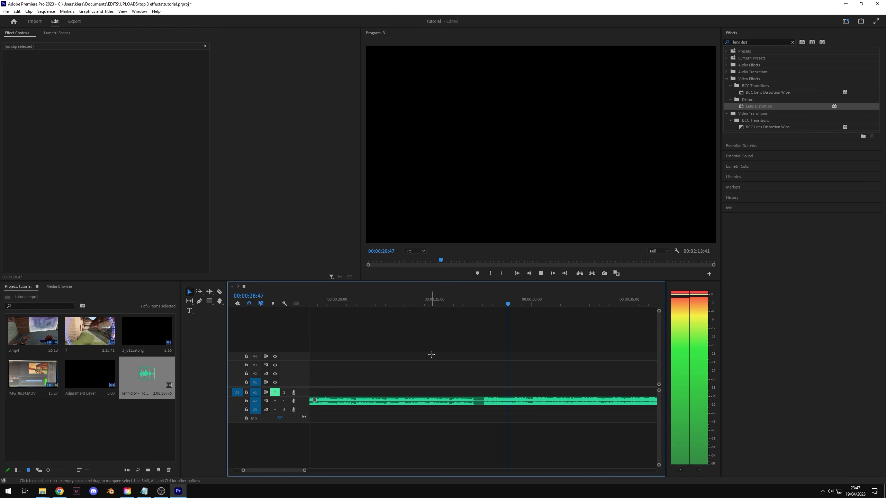
{"action": "key", "text": "space"}
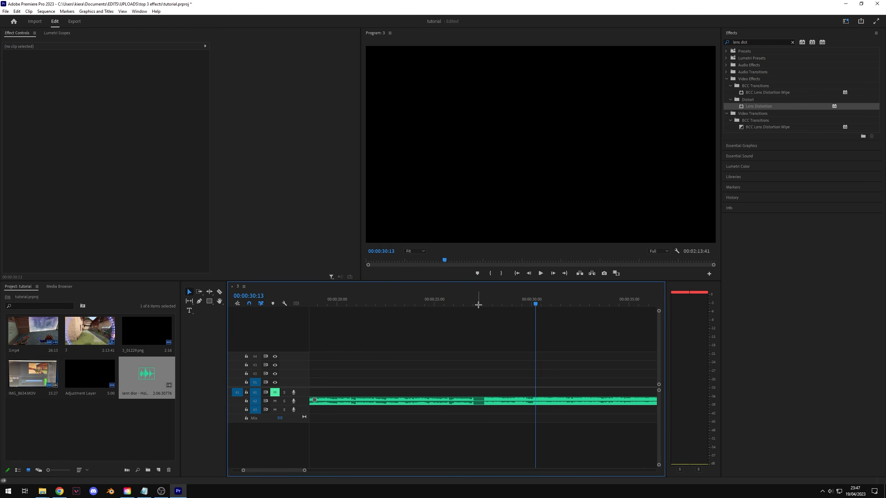
- Trim the song's start to about 00:00:25:00, shortly before the drop, and enlarge the Audio 2 track's height
{"action": "key", "text": "minus"}
{"action": "key", "text": "minus"}
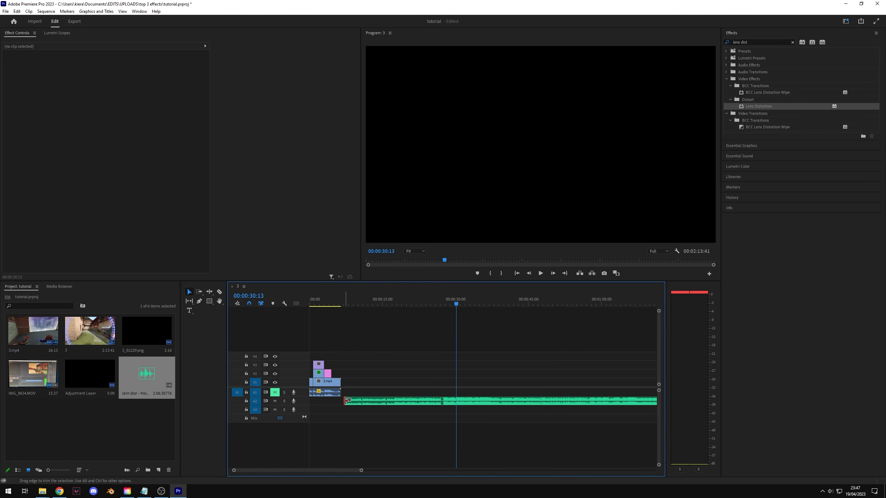
{"action": "left_click_drag", "start_coordinate": [345, 401], "coordinate": [431, 401]}
{"action": "left_click", "coordinate": [447, 302]}
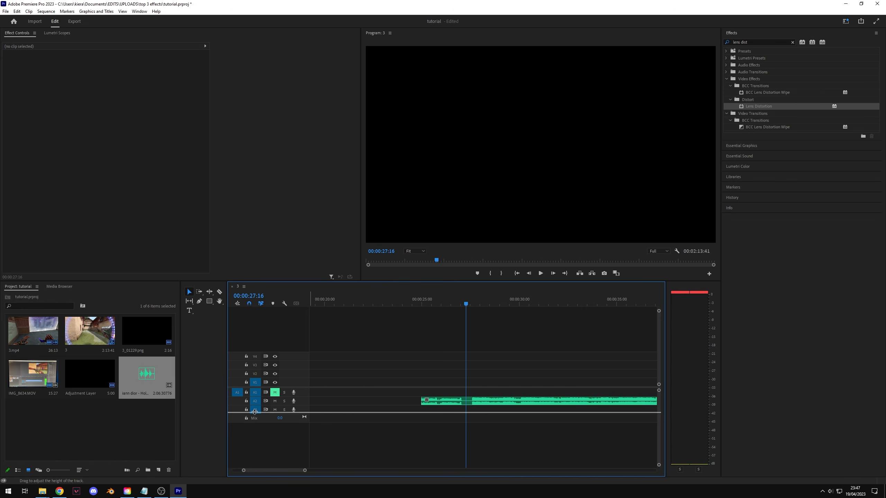
{"action": "left_click_drag", "start_coordinate": [253, 420], "coordinate": [254, 421]}
{"action": "key", "text": "equal"}
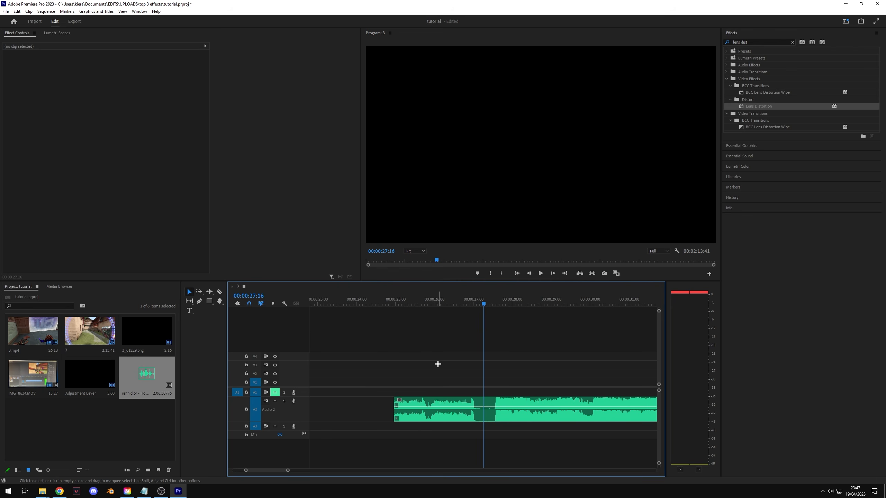
- Move the trimmed song back under the edited clips so that it starts together with the arm overlay
{"action": "left_click", "coordinate": [433, 402]}
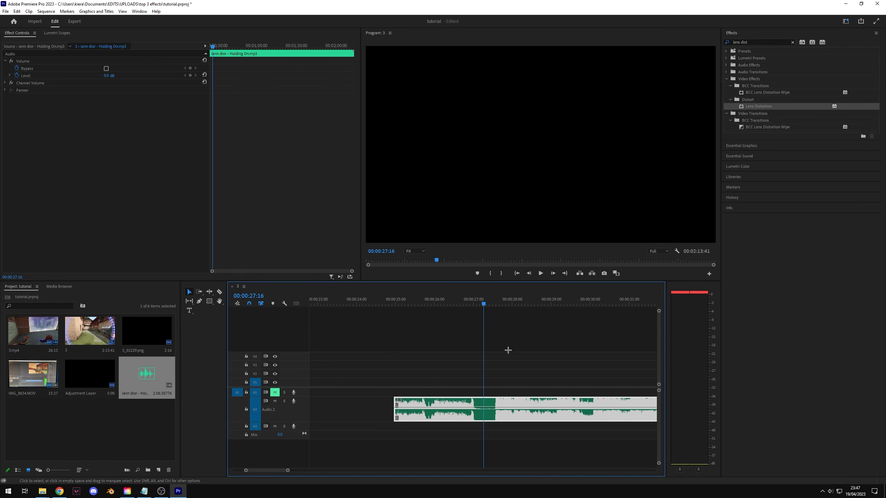
{"action": "key", "text": "minus"}
{"action": "key", "text": "minus"}
{"action": "key", "text": "minus"}
{"action": "left_click_drag", "start_coordinate": [461, 411], "coordinate": [343, 405]}
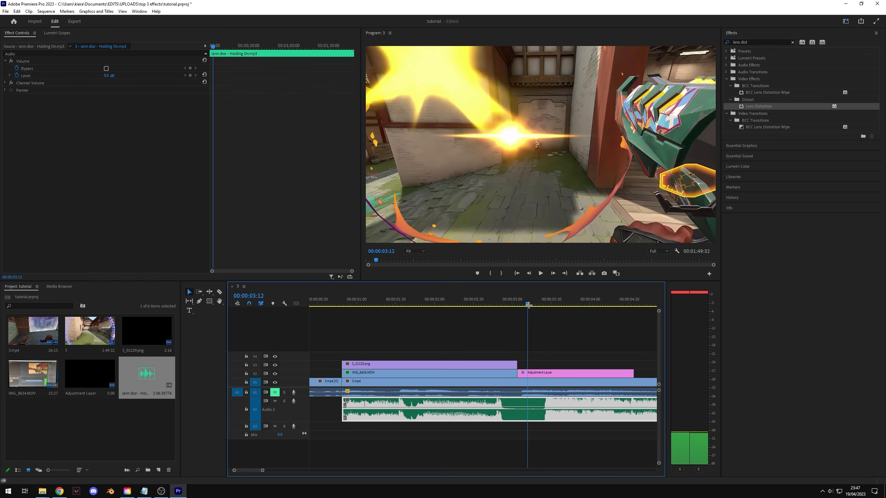
- Mark the impact frame at 00:00:03:41 with a marker on the gameplay clip and another on the timeline
{"action": "left_click_drag", "start_coordinate": [528, 306], "coordinate": [543, 306]}
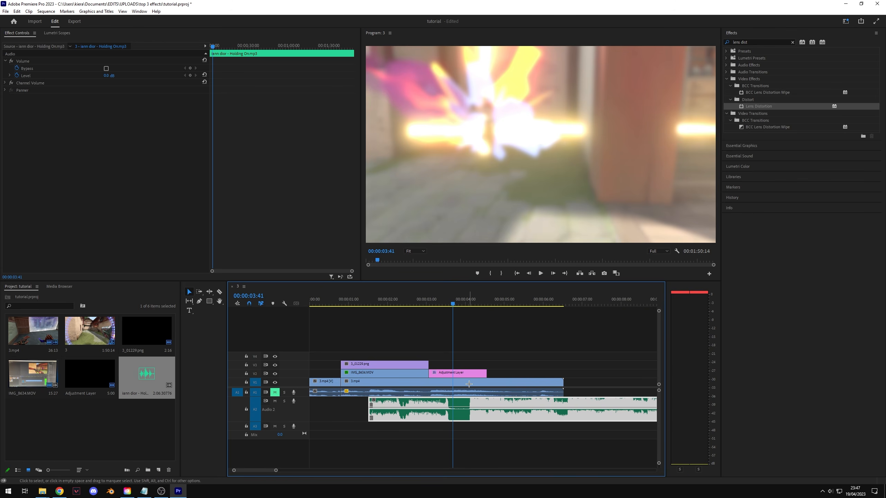
{"action": "left_click", "coordinate": [469, 383]}
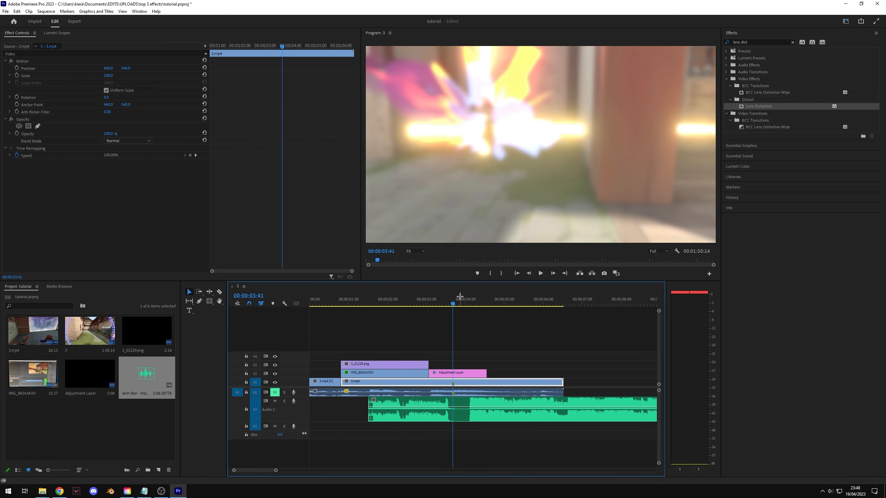
{"action": "left_click", "coordinate": [459, 321]}
{"action": "key", "text": "m"}
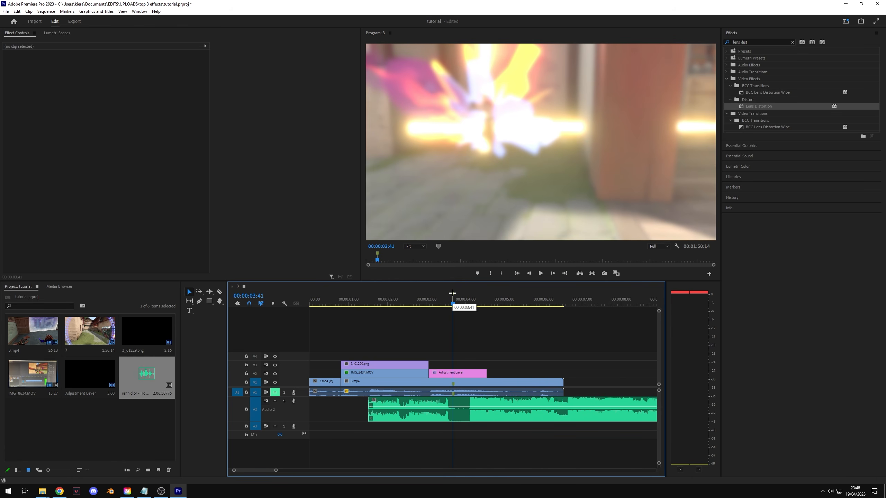
- Try shifting the marked gameplay clip later in the sequence, and undo that move
{"action": "left_click_drag", "start_coordinate": [473, 381], "coordinate": [500, 381]}
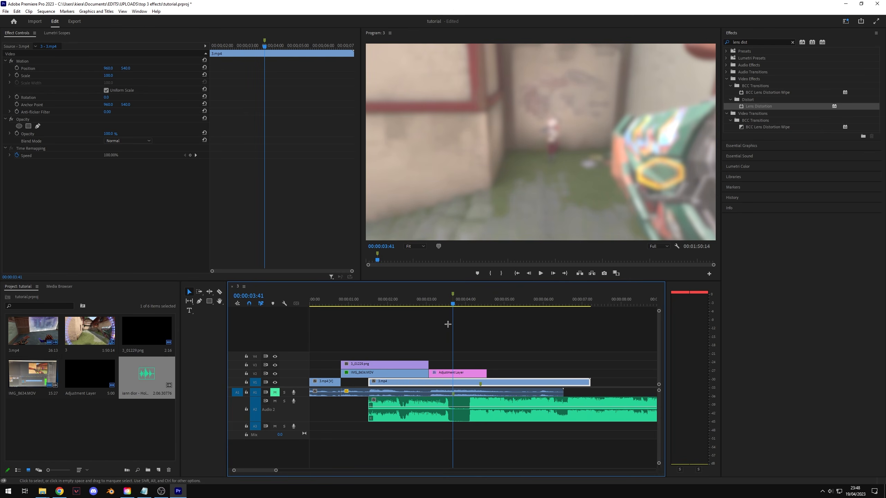
{"action": "key", "text": "ctrl+z"}
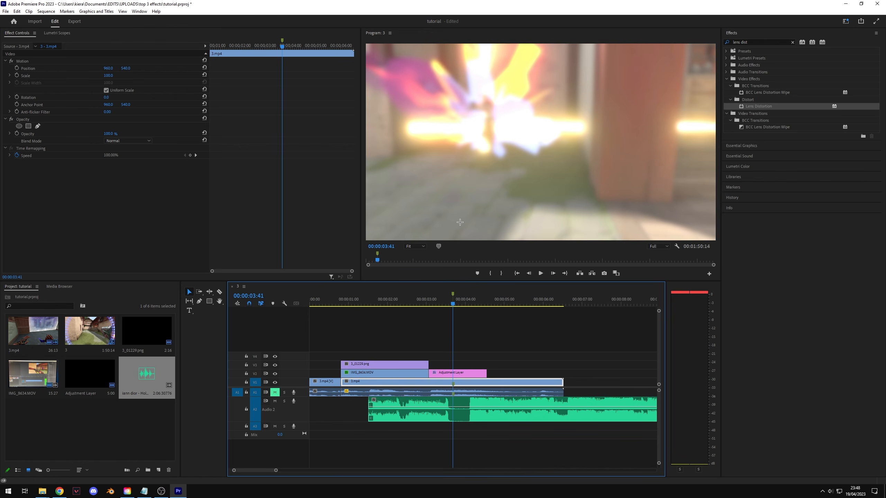
{"action": "left_click", "coordinate": [489, 356]}
- Align the song's beat drop with the 00:00:03:41 marker, fit the song to the gameplay clips' full length, and play the result
{"action": "key", "text": "="}
{"action": "left_click_drag", "start_coordinate": [537, 410], "coordinate": [502, 411]}
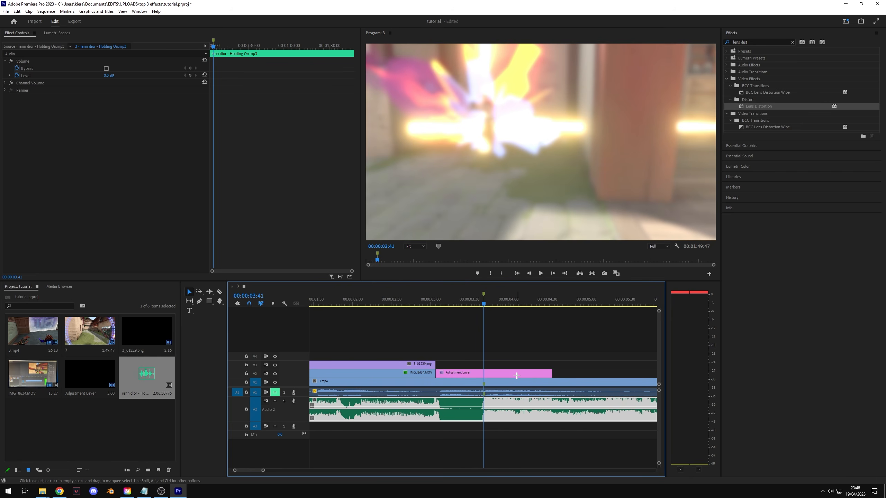
{"action": "key", "text": "minus"}
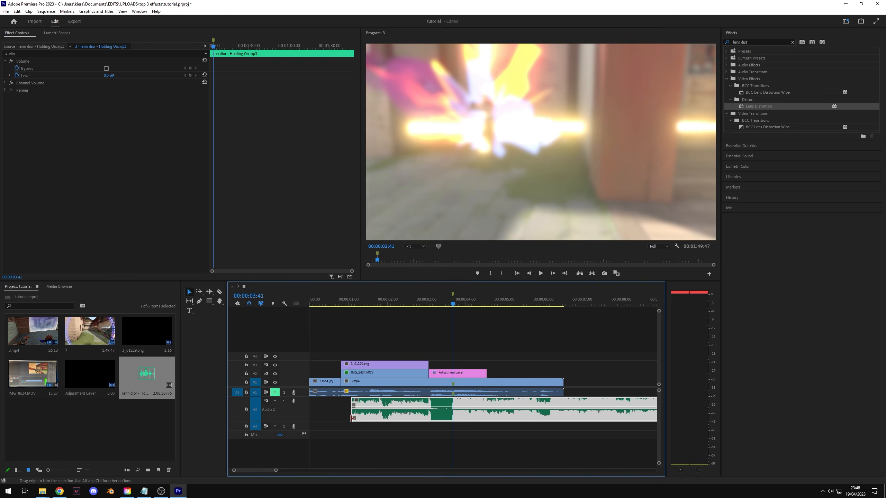
{"action": "key", "text": "minus"}
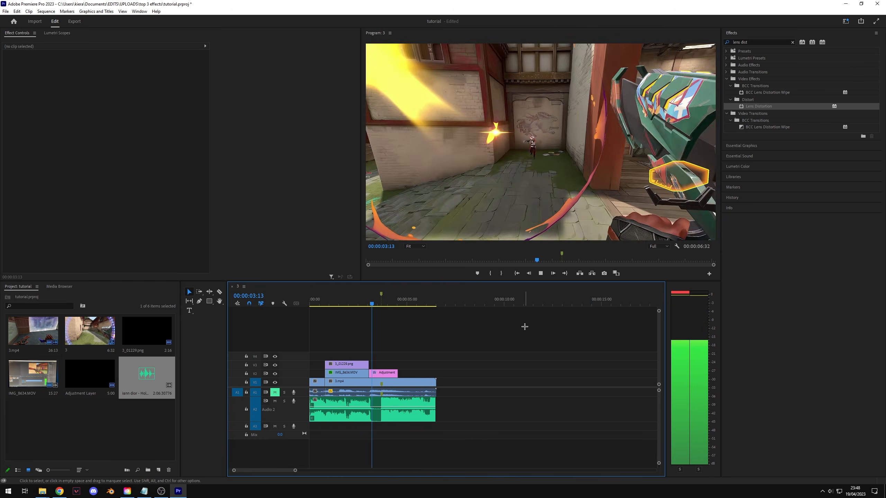
{"action": "key", "text": "space"}
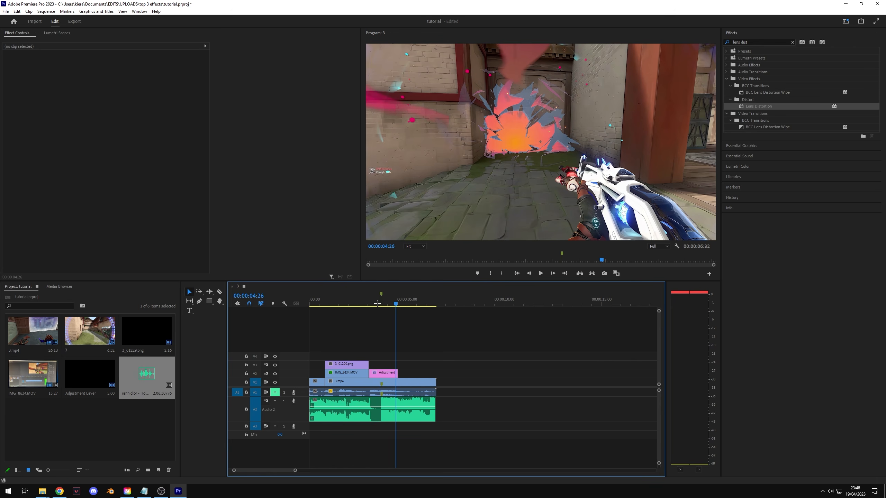
- Slide the song earlier so that its beat drop lands on the end of the arm transition at 00:00:03:04
{"action": "left_click_drag", "start_coordinate": [483, 305], "coordinate": [437, 308]}
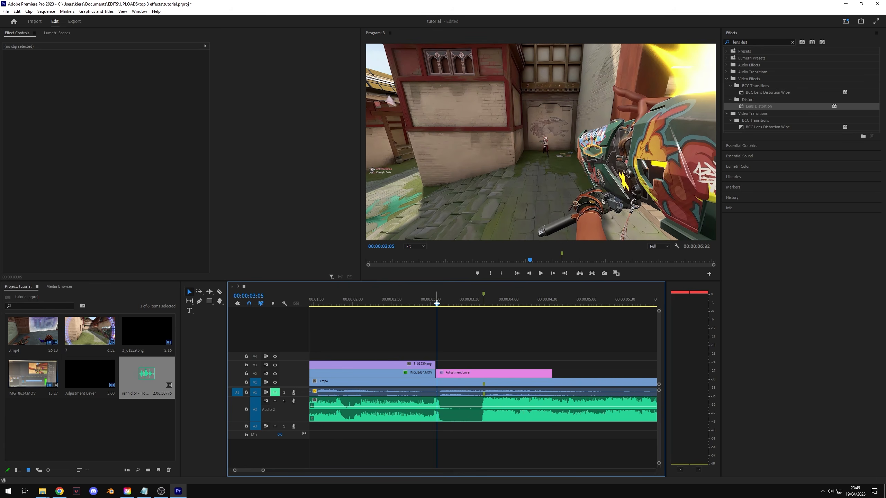
{"action": "key", "text": "Left"}
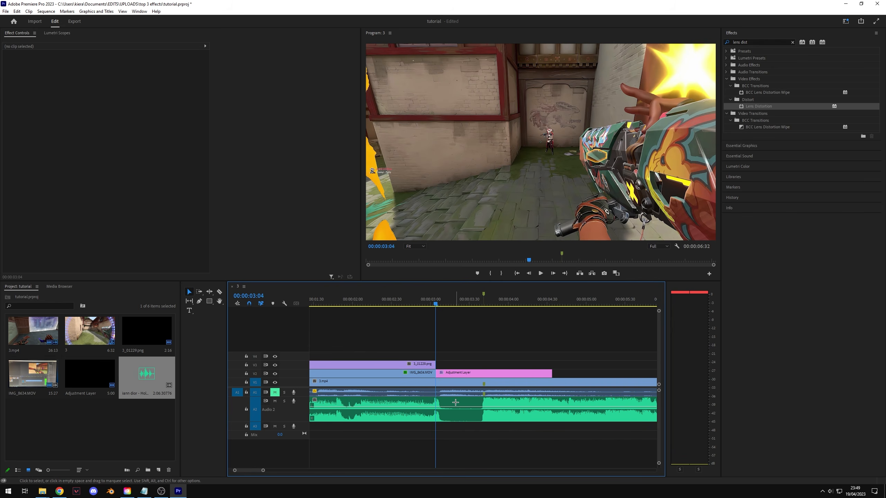
{"action": "left_click", "coordinate": [495, 408]}
{"action": "key", "text": "="}
{"action": "left_click_drag", "start_coordinate": [522, 402], "coordinate": [499, 402]}
{"action": "key", "text": "minus"}
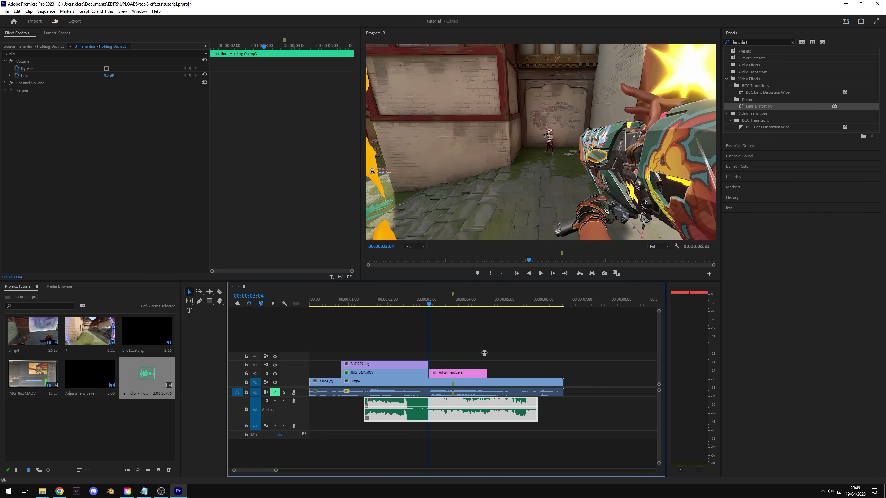
- Extend the song's start back to the beginning of the sequence and play through the transition and impact with the music
{"action": "left_click", "coordinate": [377, 301]}
{"action": "key", "text": "space"}
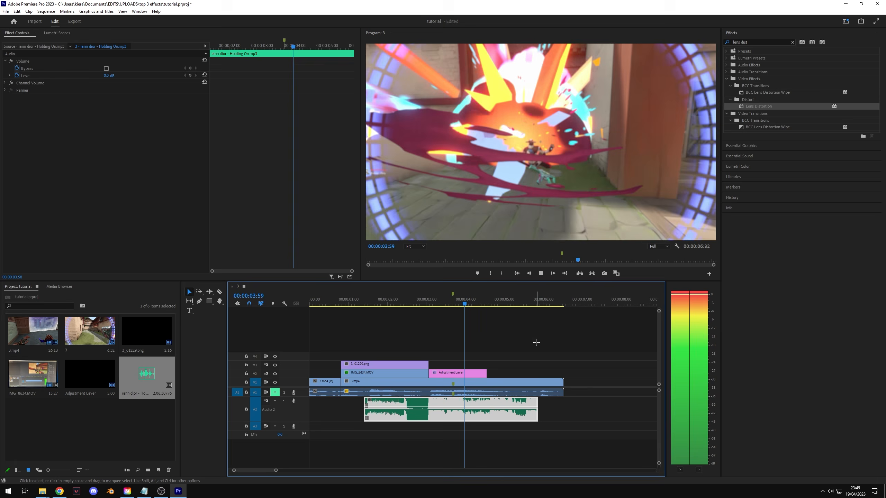
{"action": "key", "text": "space"}
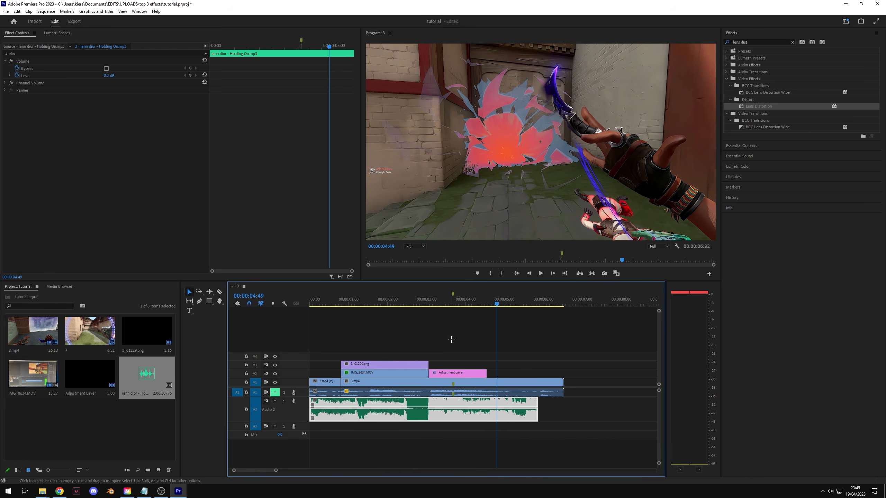
{"action": "left_click", "coordinate": [425, 302]}
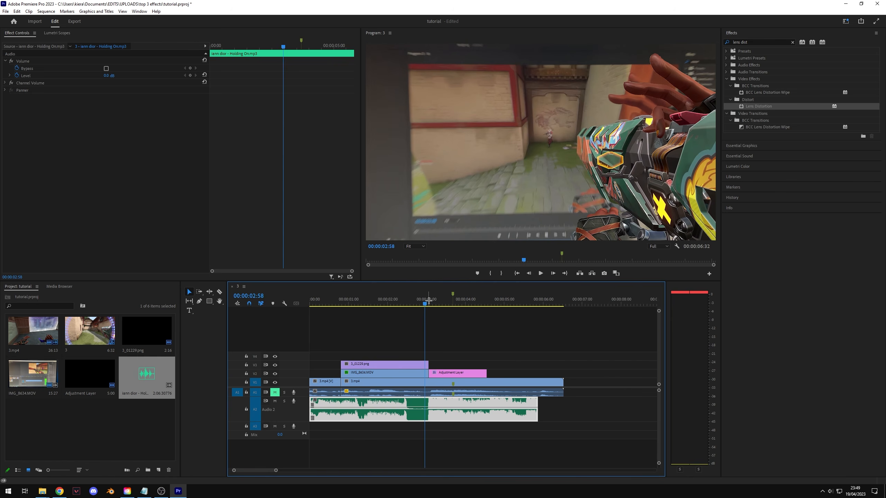
{"action": "key", "text": "="}
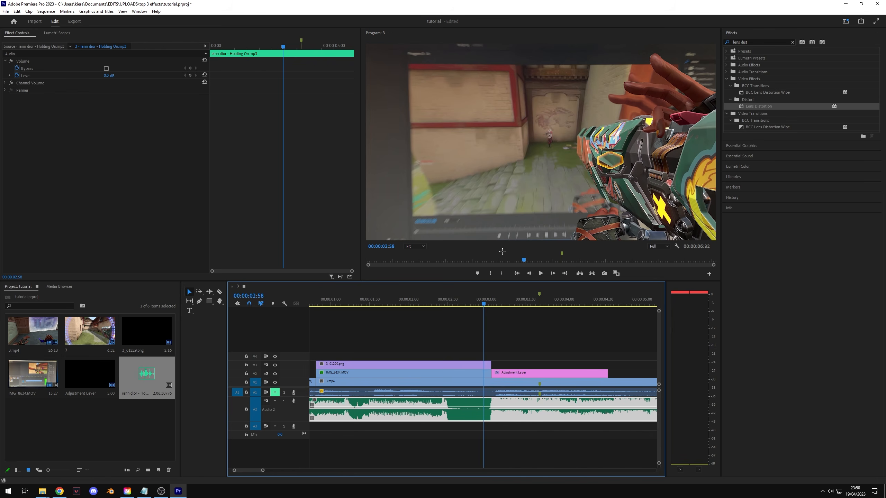
{"action": "key", "text": "space"}
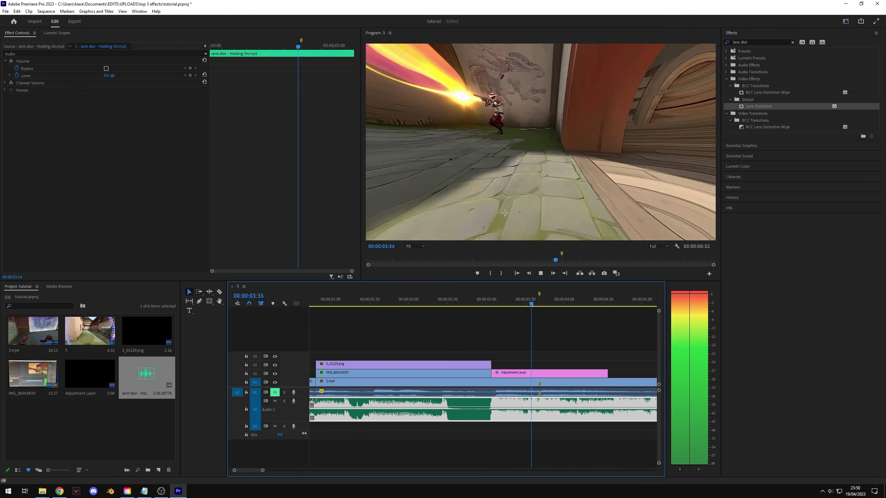
{"action": "key", "text": "space"}
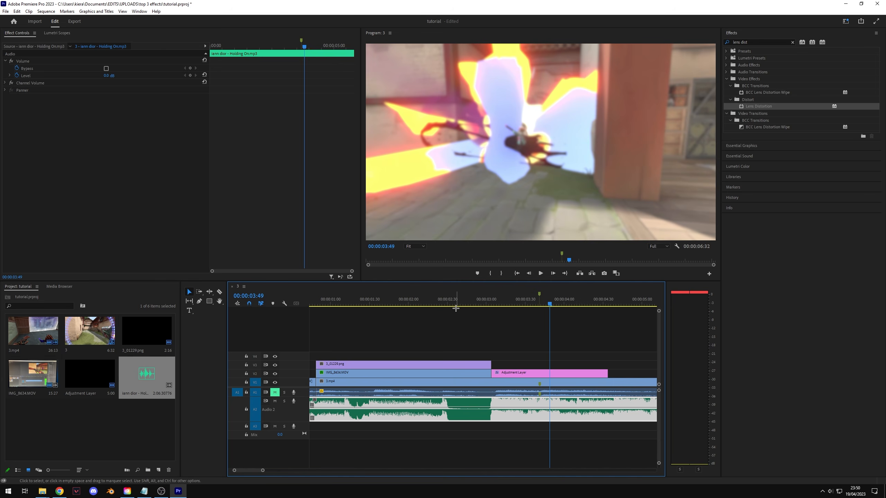
- Import the Quick_dagger.mp3 sound effect and place it on track A3 at the start of the adjustment layer
{"action": "key", "text": "alt+Tab"}
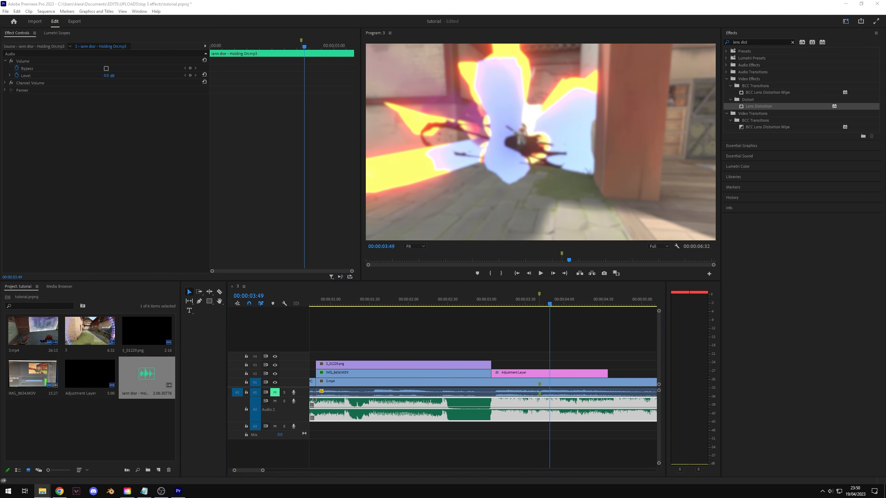
{"action": "left_click_drag", "start_coordinate": [35, 497], "coordinate": [108, 421]}
{"action": "left_click", "coordinate": [48, 410]}
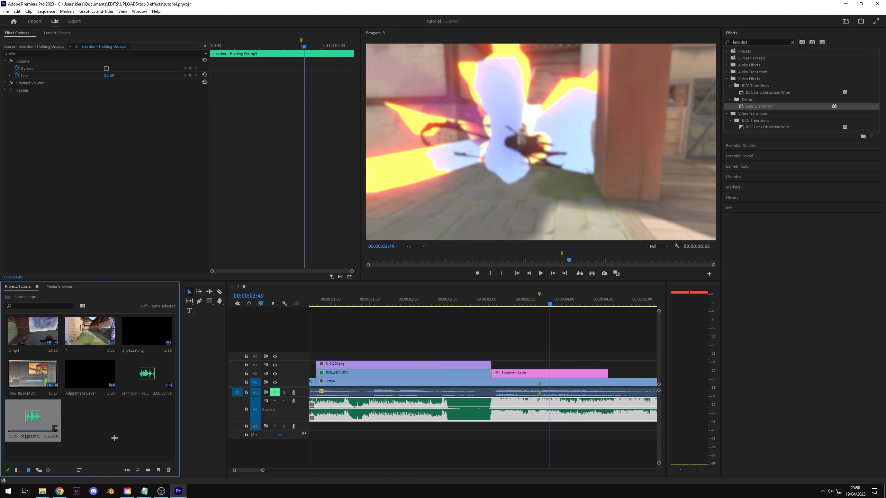
{"action": "left_click_drag", "start_coordinate": [61, 428], "coordinate": [493, 431]}
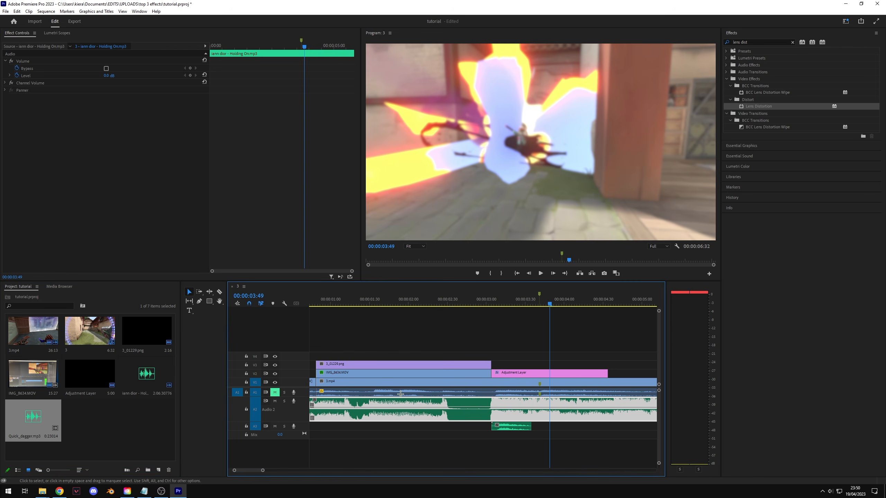
- Try the Quick_dagger sound ending just before the transition cut at 00:00:03:04, and play that section
{"action": "left_click", "coordinate": [486, 300]}
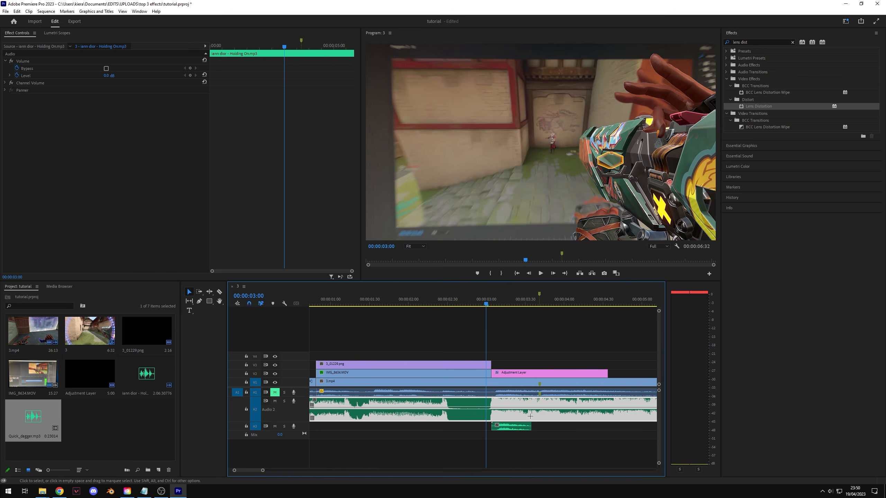
{"action": "key", "text": "equal"}
{"action": "key", "text": "equal"}
{"action": "left_click_drag", "start_coordinate": [388, 429], "coordinate": [383, 429]}
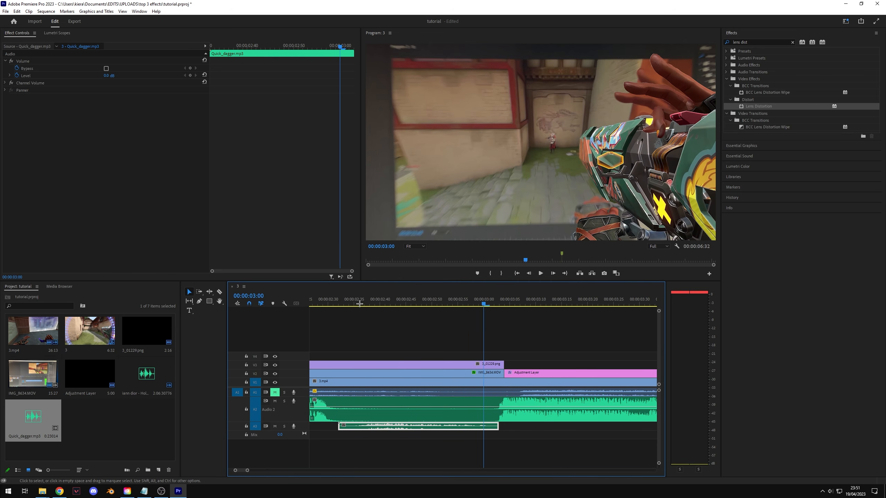
{"action": "left_click", "coordinate": [350, 301]}
{"action": "key", "text": "space"}
{"action": "key", "text": "space"}
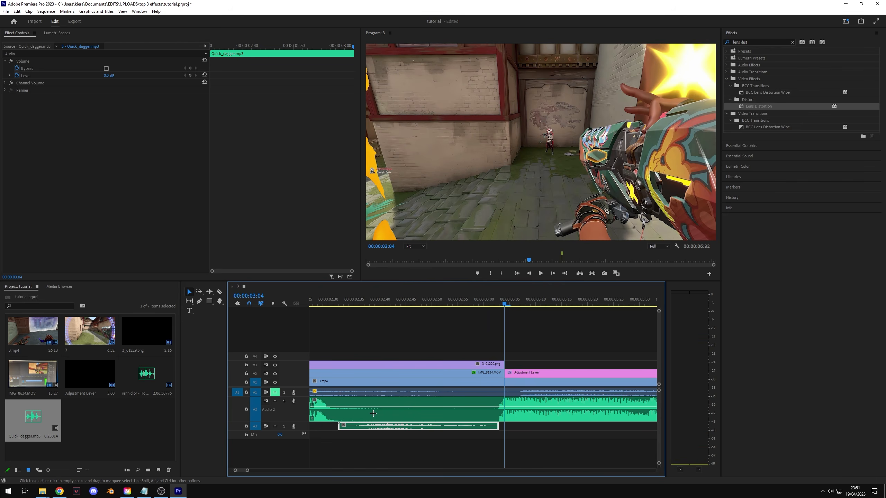
{"action": "left_click", "coordinate": [375, 306]}
{"action": "key", "text": "space"}
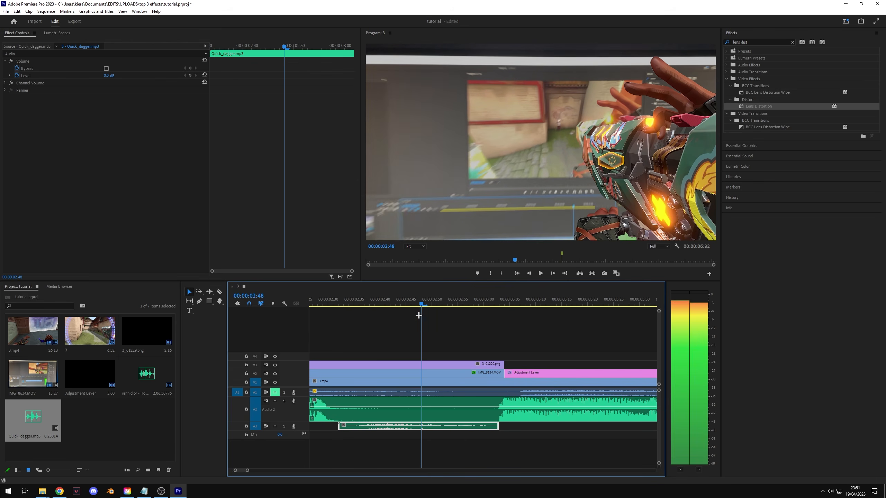
{"action": "key", "text": "space"}
- Move the Quick_dagger sound to start just before the transition cut, and extend the song's end to match the gameplay clip
{"action": "left_click_drag", "start_coordinate": [388, 427], "coordinate": [507, 428]}
{"action": "left_click", "coordinate": [543, 343]}
{"action": "key", "text": "minus"}
{"action": "key", "text": "minus"}
{"action": "key", "text": "minus"}
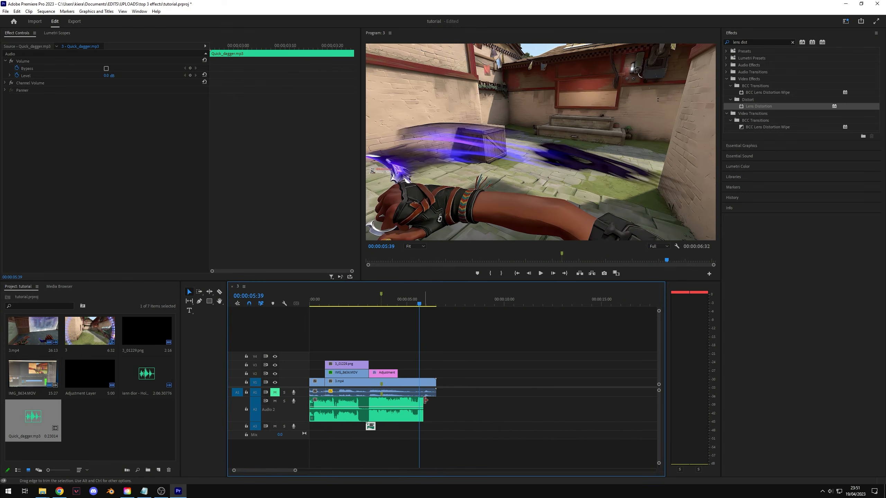
{"action": "left_click_drag", "start_coordinate": [422, 397], "coordinate": [436, 398]}
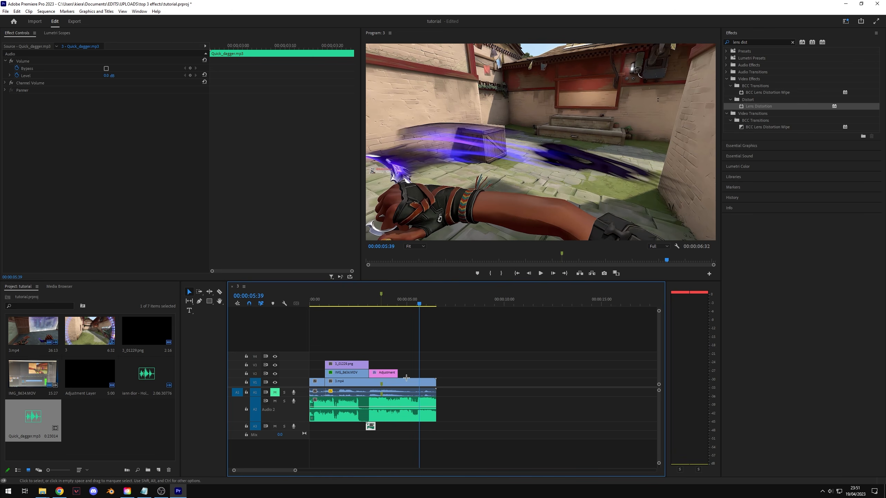
{"action": "left_click", "coordinate": [476, 368]}
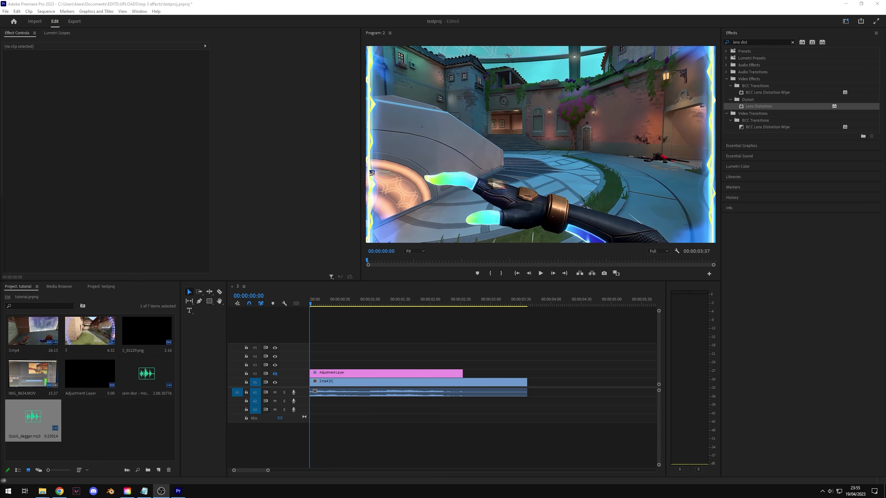
- Replace the effects search in the testproj project with "wave warp" to find the Wave Warp effect
{"action": "left_click", "coordinate": [792, 42]}
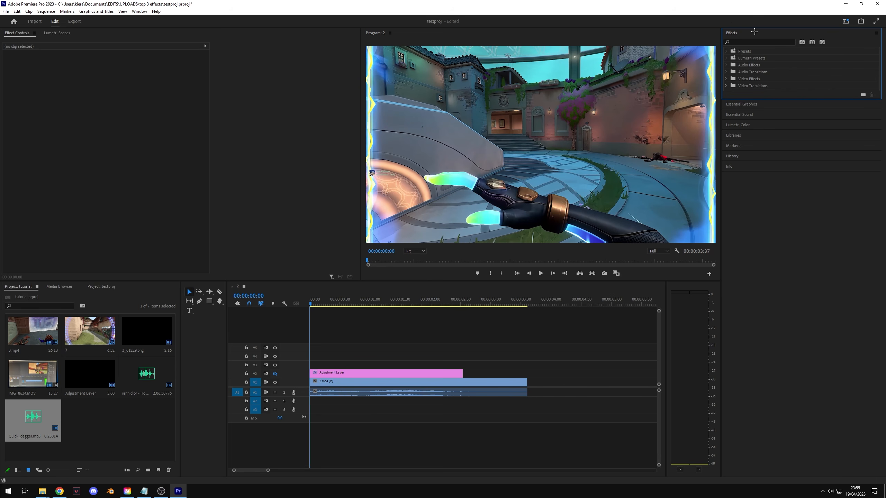
{"action": "left_click", "coordinate": [744, 42]}
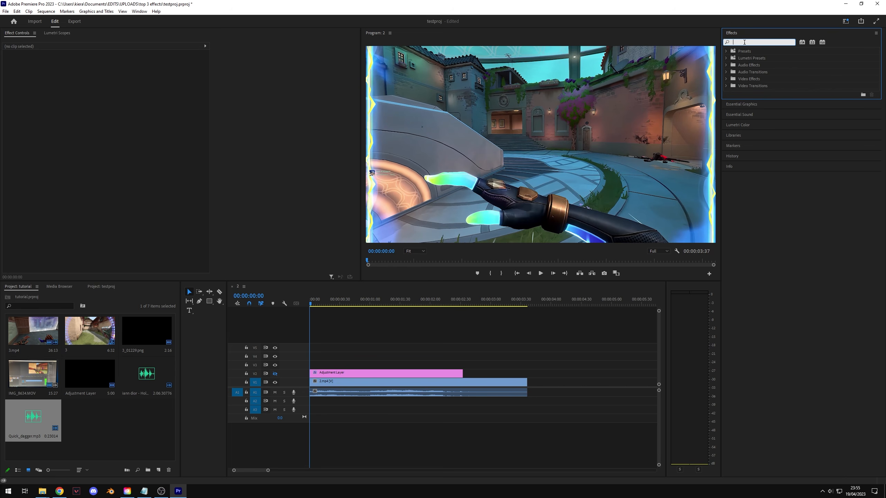
{"action": "type", "text": "wave wa"}
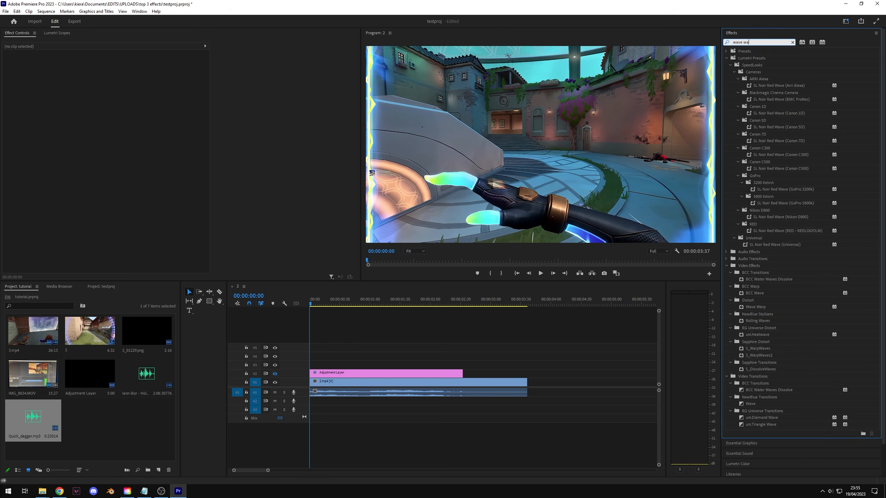
{"action": "type", "text": "rp"}
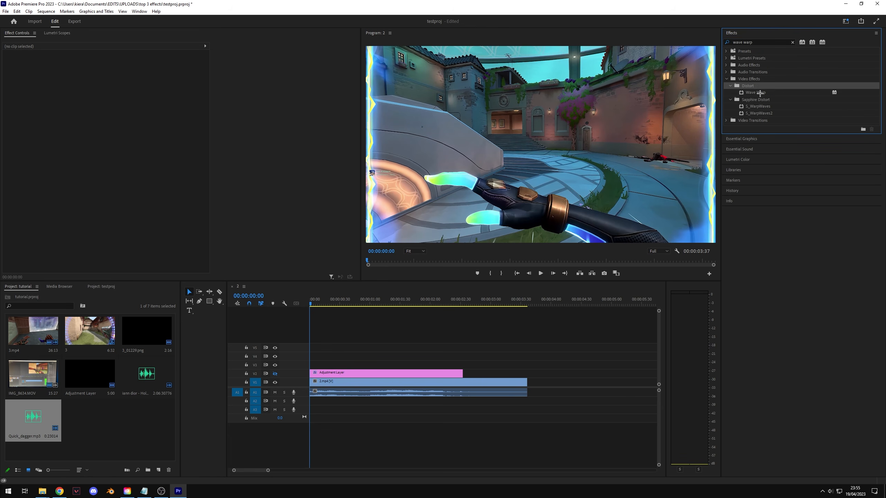
- Add another Adjustment Layer on track V3 from the start of the sequence and trim it to the length of the one below
{"action": "left_click_drag", "start_coordinate": [91, 377], "coordinate": [321, 365]}
{"action": "left_click_drag", "start_coordinate": [611, 365], "coordinate": [463, 369]}
- Mute audio track A1 and apply Wave Warp to the adjustment layer on V3, with the playhead at 00:00:01:18
{"action": "key", "text": "space"}
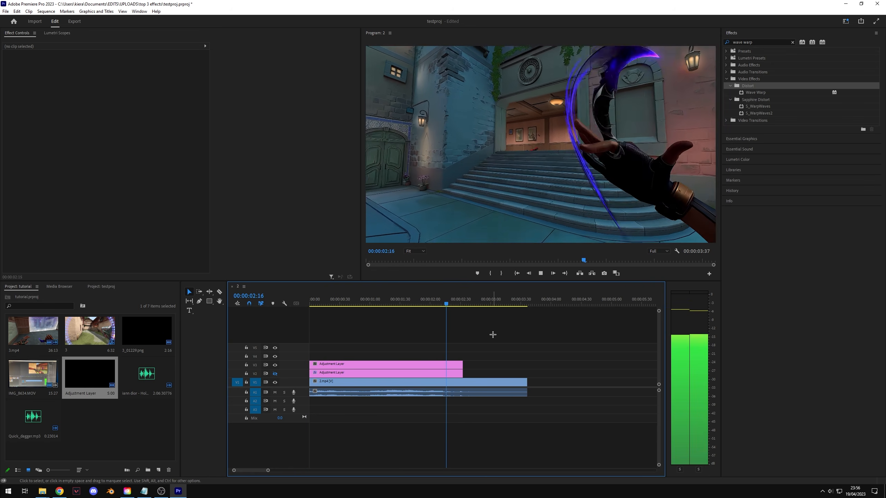
{"action": "key", "text": "space"}
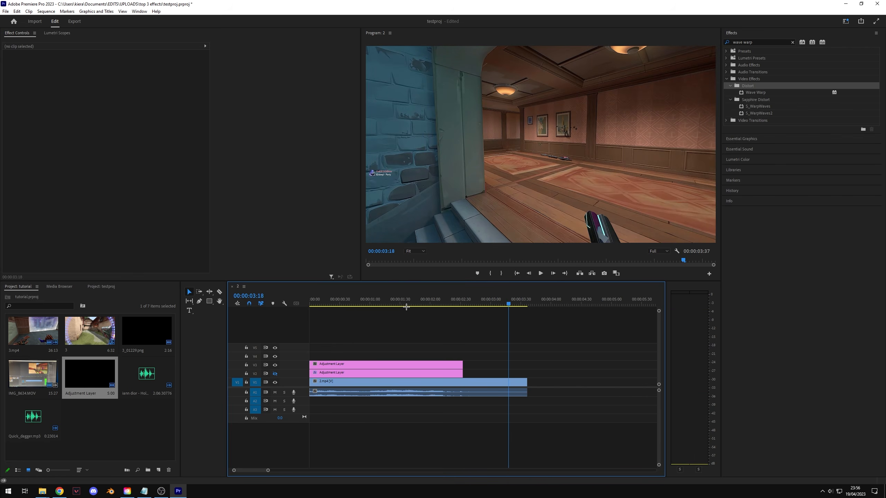
{"action": "left_click", "coordinate": [392, 305]}
{"action": "key", "text": "equal"}
{"action": "key", "text": "equal"}
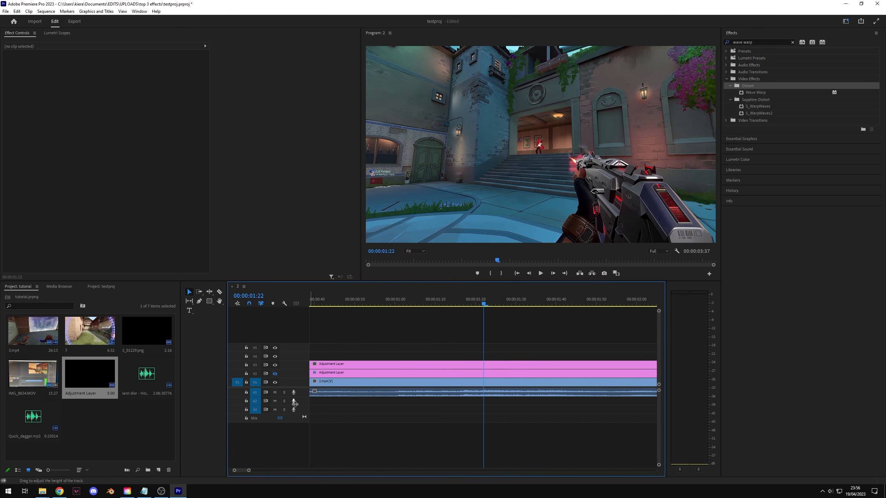
{"action": "left_click", "coordinate": [274, 392]}
{"action": "mouse_move", "coordinate": [483, 304]}
{"action": "left_mouse_down"}
{"action": "mouse_move", "coordinate": [447, 305]}
{"action": "mouse_move", "coordinate": [467, 307]}
{"action": "left_mouse_up"}
{"action": "mouse_move", "coordinate": [756, 92]}
{"action": "left_mouse_down"}
{"action": "mouse_move", "coordinate": [651, 256]}
{"action": "mouse_move", "coordinate": [471, 358]}
{"action": "mouse_move", "coordinate": [467, 368]}
{"action": "left_mouse_up"}
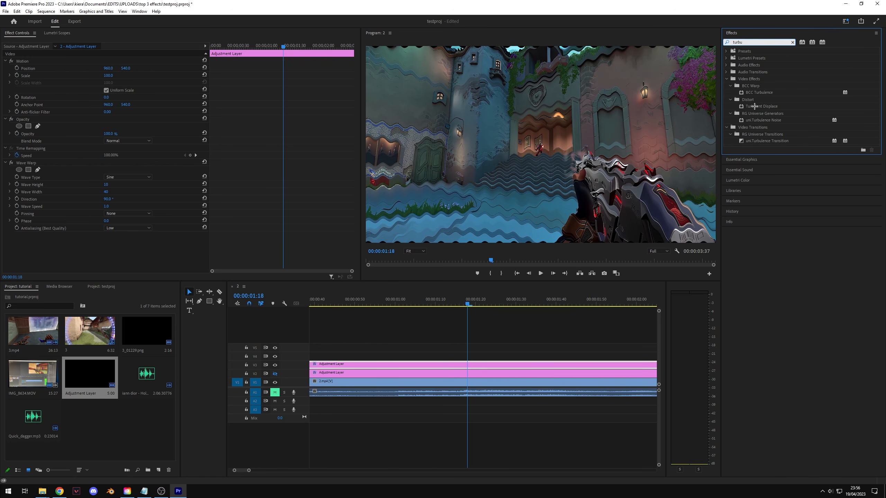
- Clear the effects search and set the Wave Warp's Wave Type to Square and its Direction to 180°
{"action": "left_click", "coordinate": [755, 106]}
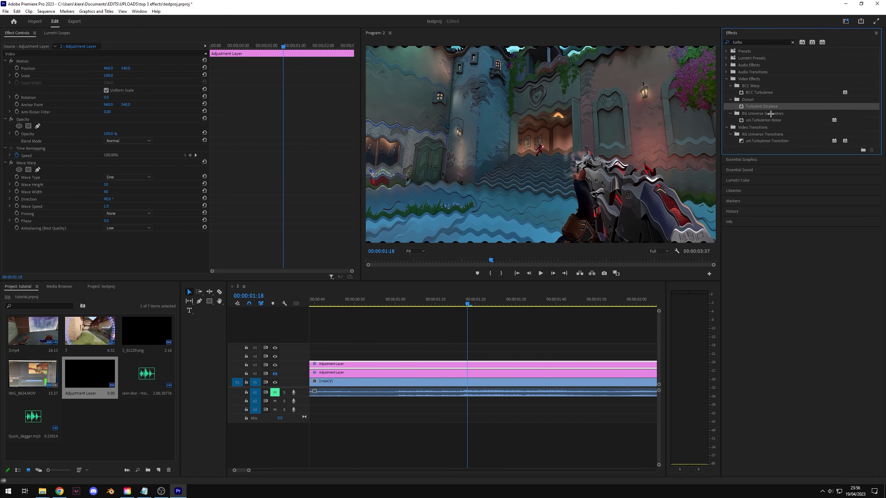
{"action": "left_click", "coordinate": [792, 42]}
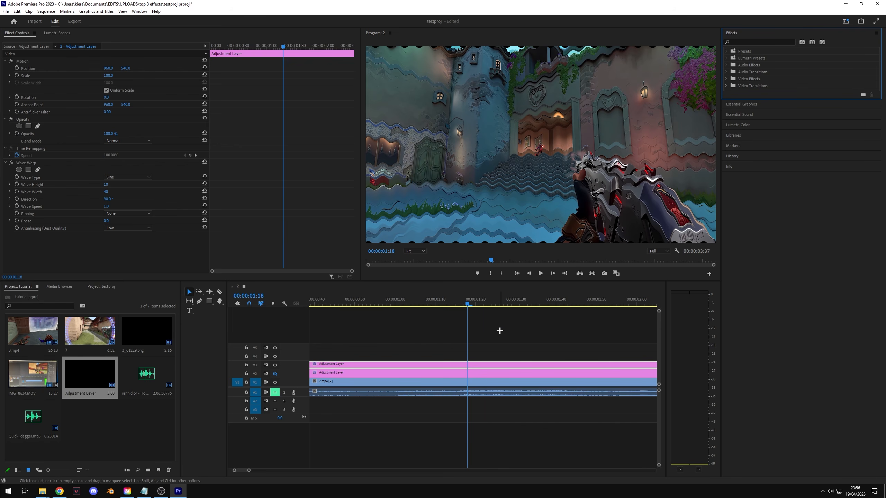
{"action": "left_click", "coordinate": [133, 177]}
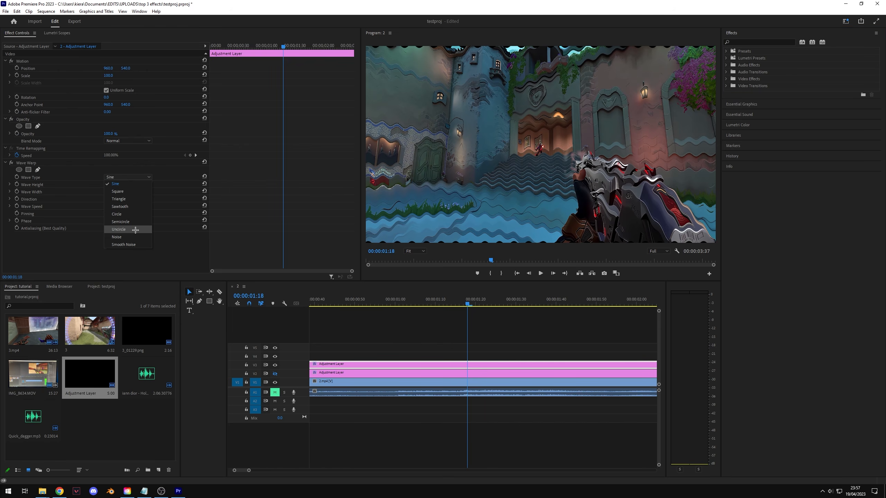
{"action": "left_click", "coordinate": [128, 191]}
{"action": "left_click", "coordinate": [110, 198]}
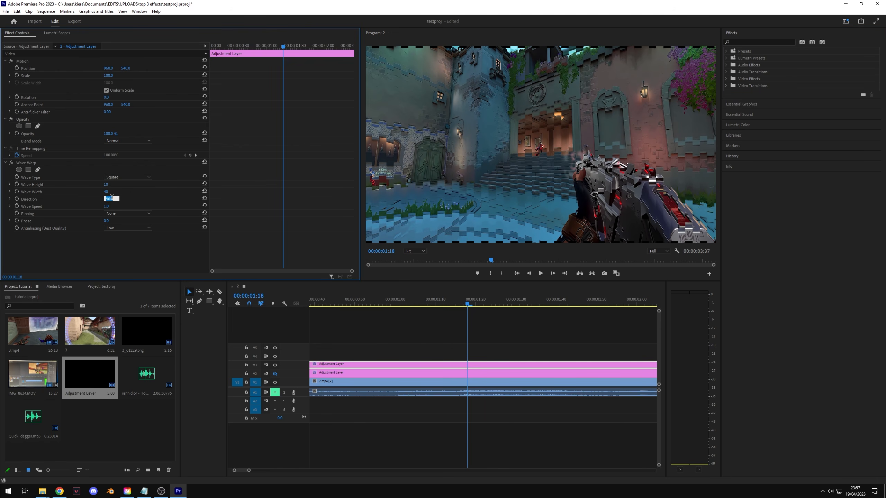
{"action": "type", "text": "180"}
{"action": "key", "text": "Return"}
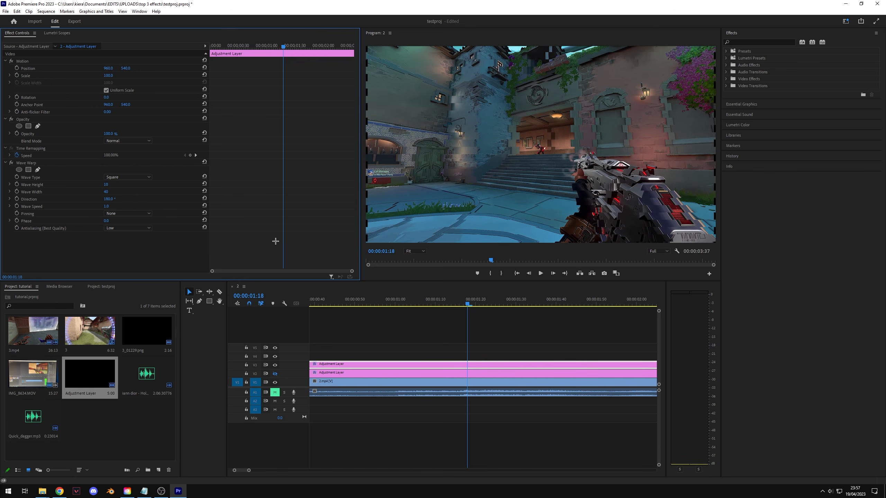
- Set the Wave Warp's Wave Width to 95 and its Wave Height to 20
{"action": "left_click", "coordinate": [106, 192]}
{"action": "type", "text": "95"}
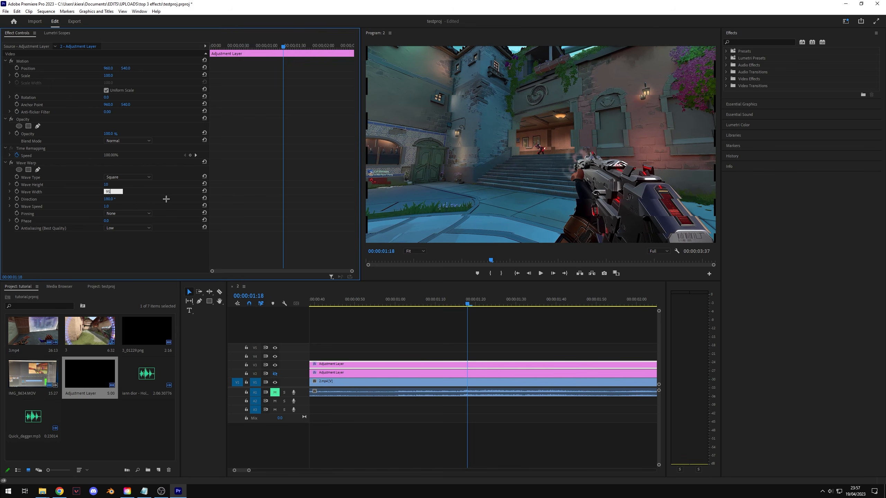
{"action": "key", "text": "Return"}
{"action": "left_click_drag", "start_coordinate": [106, 184], "coordinate": [144, 184]}
{"action": "left_click", "coordinate": [108, 184]}
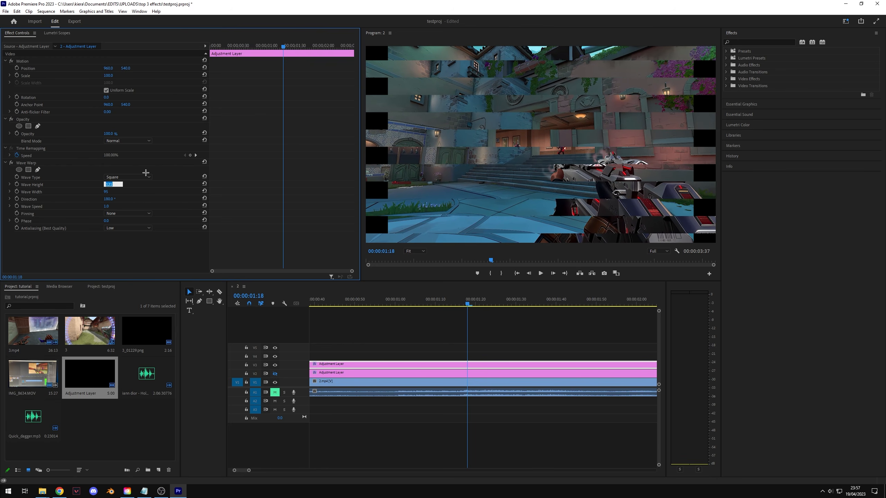
{"action": "type", "text": "20"}
{"action": "key", "text": "Return"}
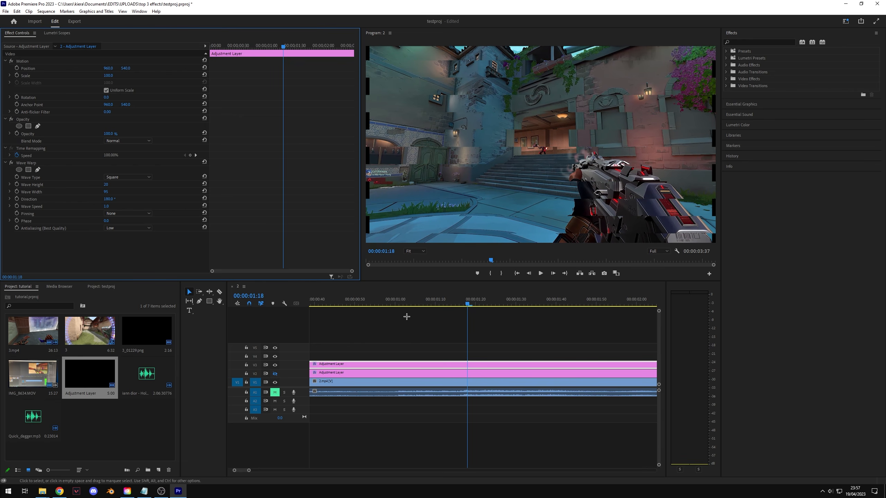
- Set the Wave Warp's Wave Speed to 0
{"action": "left_click", "coordinate": [106, 206]}
{"action": "type", "text": "0"}
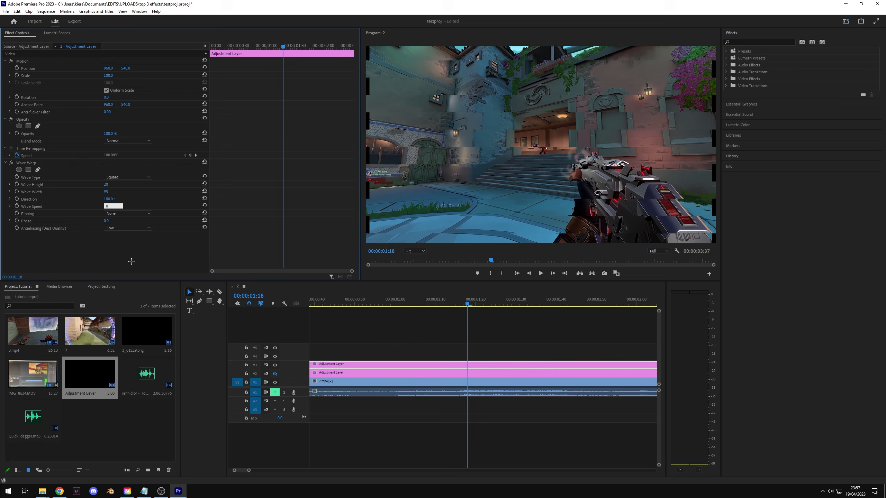
{"action": "key", "text": "Return"}
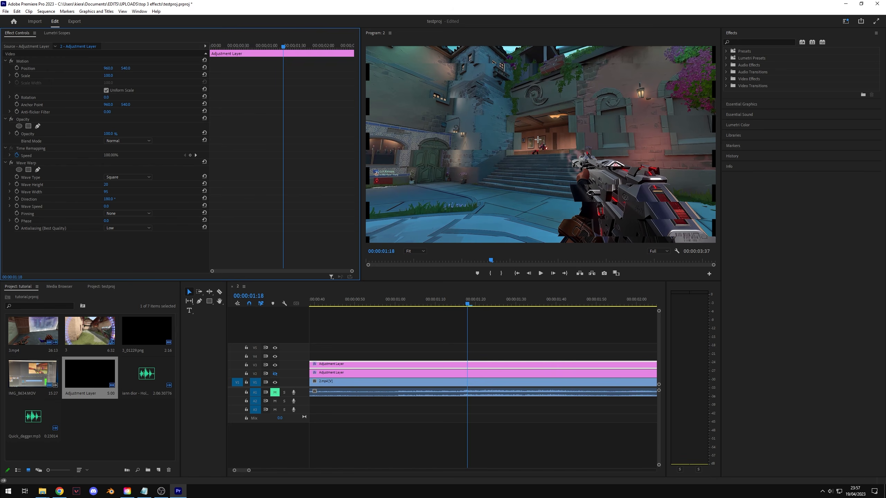
- Keyframe the Wave Height at 20 at 00:00:01:18 and at 0 at 00:00:01:27
{"action": "left_click", "coordinate": [17, 184]}
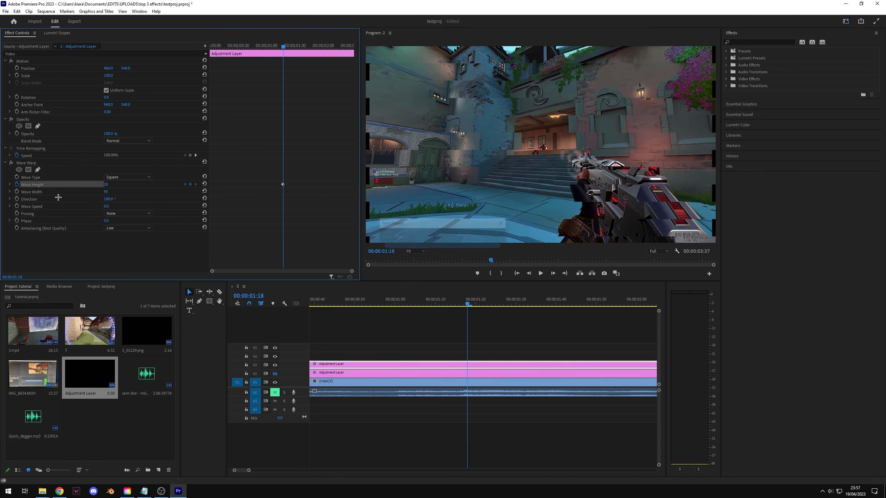
{"action": "scroll", "coordinate": [289, 139], "scroll_direction": "up", "scroll_amount": 4}
{"action": "left_click_drag", "start_coordinate": [246, 46], "coordinate": [287, 53]}
{"action": "scroll", "coordinate": [326, 71], "scroll_direction": "down", "scroll_amount": 3}
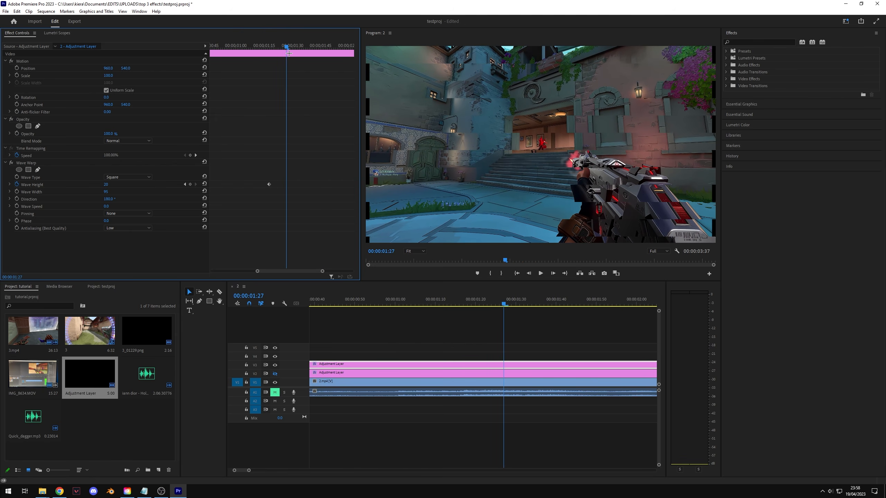
{"action": "left_click", "coordinate": [106, 184]}
{"action": "type", "text": "0"}
{"action": "key", "text": "Return"}
{"action": "scroll", "coordinate": [274, 199], "scroll_direction": "up", "scroll_amount": 1}
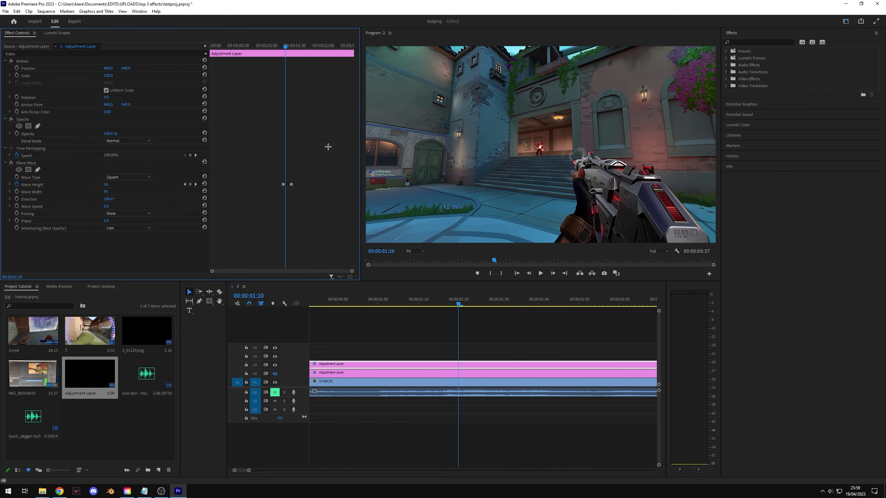
- Show track V2 again and check its adjustment layer's keyframes around 00:00:01:16
{"action": "scroll", "coordinate": [279, 207], "scroll_direction": "up", "scroll_amount": 1}
{"action": "key", "text": "Left"}
{"action": "key", "text": "Left"}
{"action": "key", "text": "Left"}
{"action": "key", "text": "Left"}
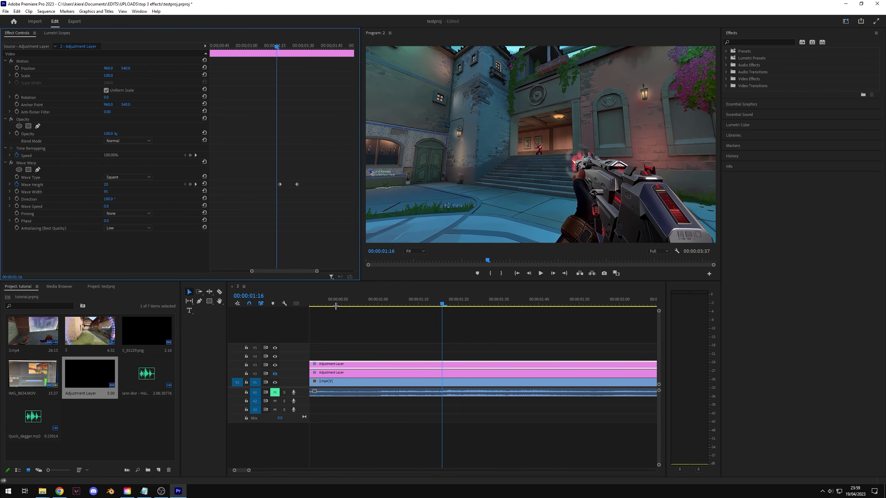
{"action": "left_click", "coordinate": [275, 373]}
{"action": "left_click", "coordinate": [387, 373]}
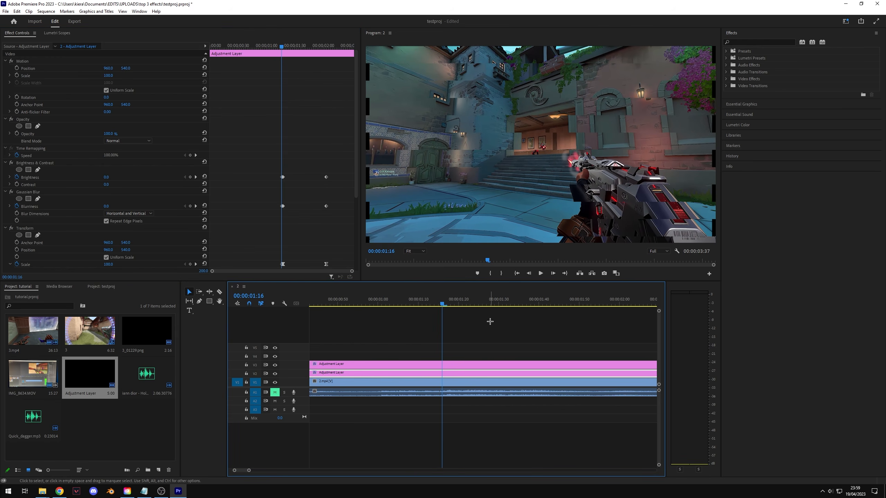
{"action": "key", "text": "="}
{"action": "key", "text": "="}
{"action": "left_click", "coordinate": [298, 226]}
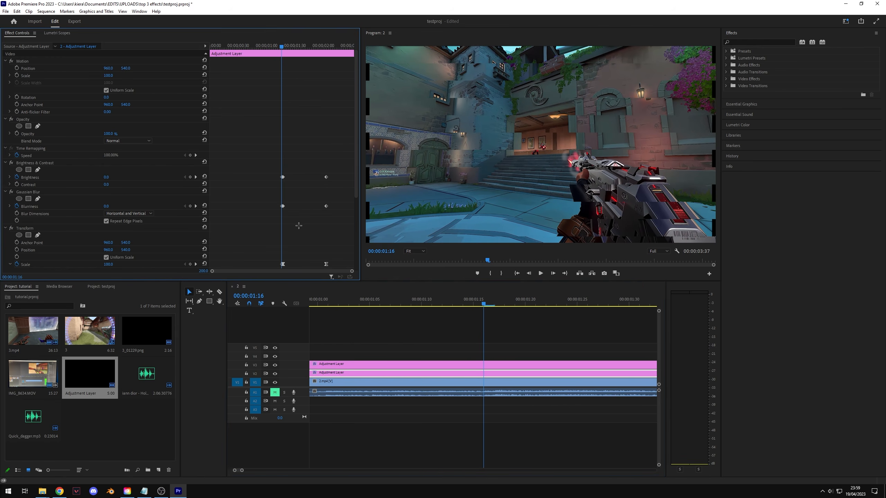
- Add a Wave Height keyframe of 0 at 00:00:01:17 on the V3 adjustment layer
{"action": "key", "text": "Right"}
{"action": "left_click", "coordinate": [342, 366]}
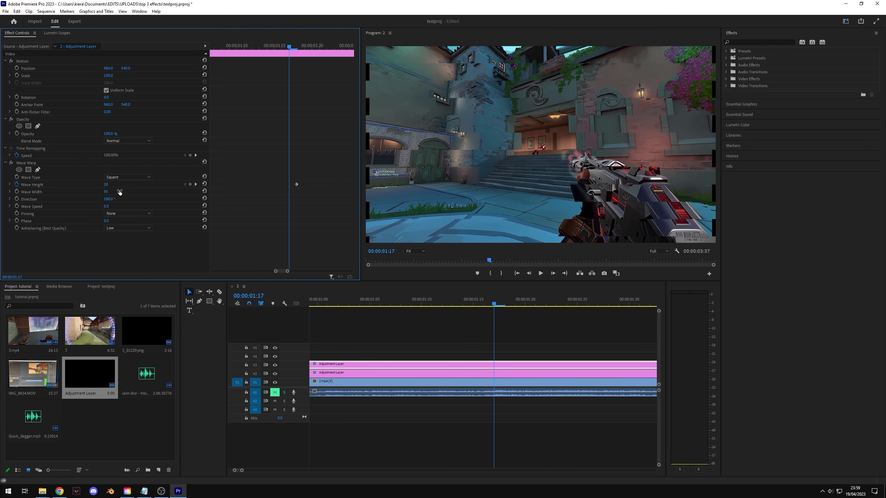
{"action": "left_click", "coordinate": [105, 184]}
{"action": "key", "text": "Return"}
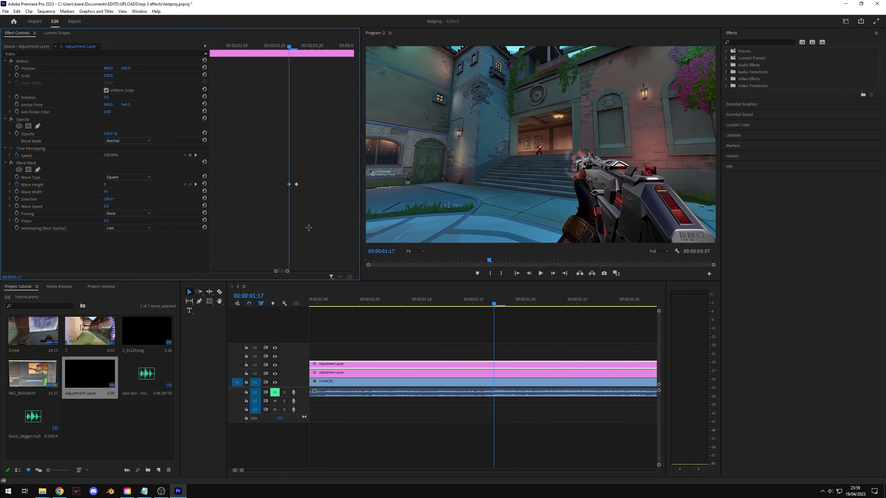
{"action": "scroll", "coordinate": [301, 236], "scroll_direction": "down", "scroll_amount": 3}
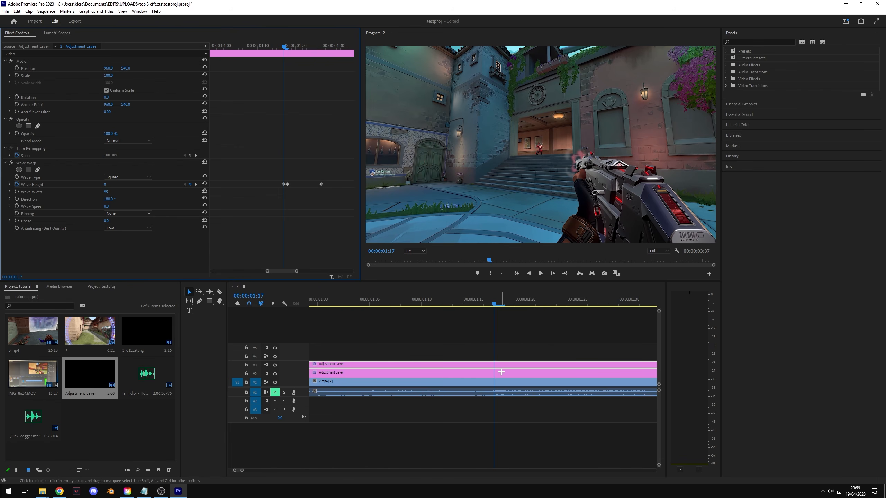
- Review the Brightness & Contrast, Gaussian Blur and Transform effects and their keyframes on the V2 adjustment layer
{"action": "left_click", "coordinate": [481, 373]}
{"action": "scroll", "coordinate": [105, 123], "scroll_direction": "down", "scroll_amount": 5}
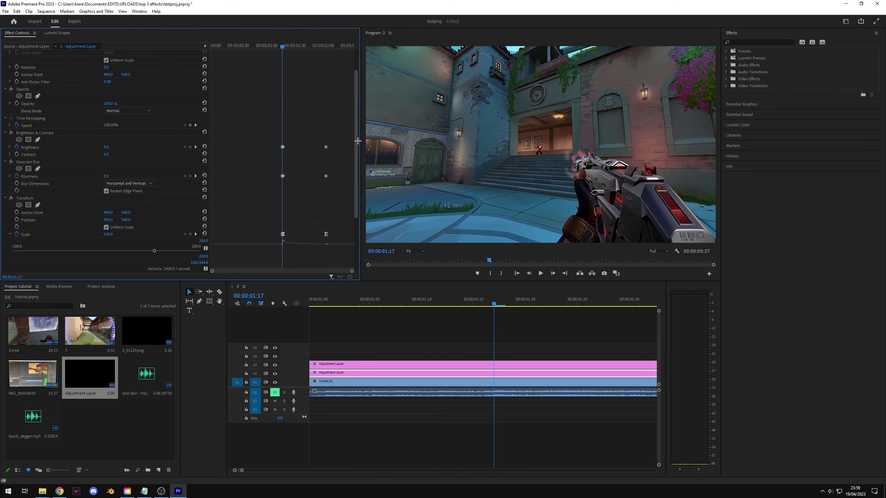
{"action": "left_click", "coordinate": [43, 85]}
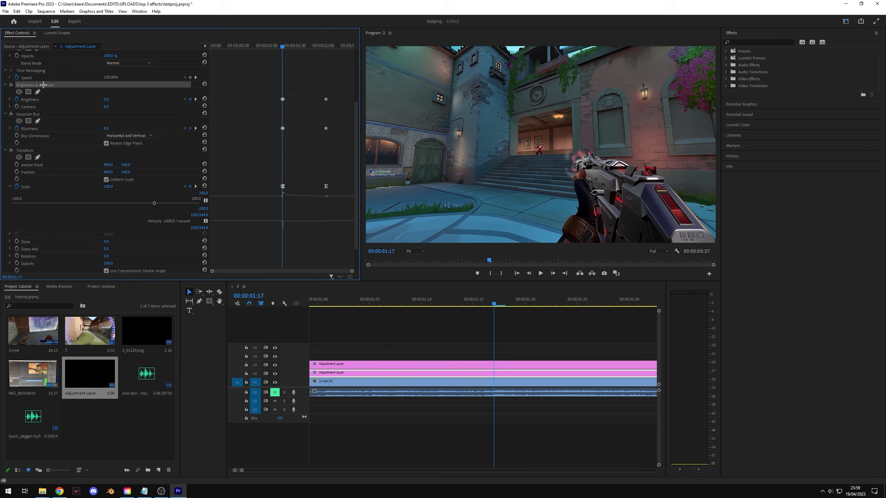
{"action": "left_click", "coordinate": [34, 115]}
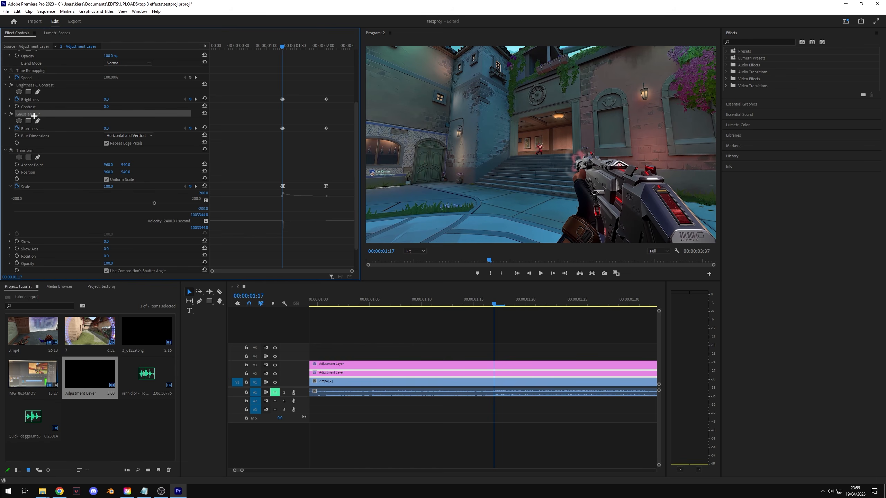
{"action": "left_click", "coordinate": [27, 150]}
{"action": "left_click_drag", "start_coordinate": [356, 130], "coordinate": [355, 98]}
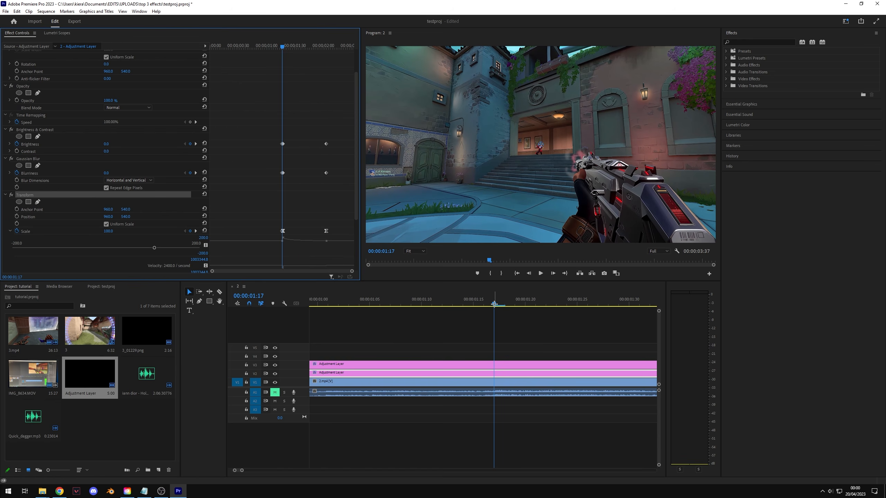
- Move the V3 adjustment layer's last Wave Height keyframe to 00:00:01:33 and check the warp at 00:00:01:23
{"action": "left_click_drag", "start_coordinate": [494, 304], "coordinate": [618, 333]}
{"action": "key", "text": "minus"}
{"action": "key", "text": "minus"}
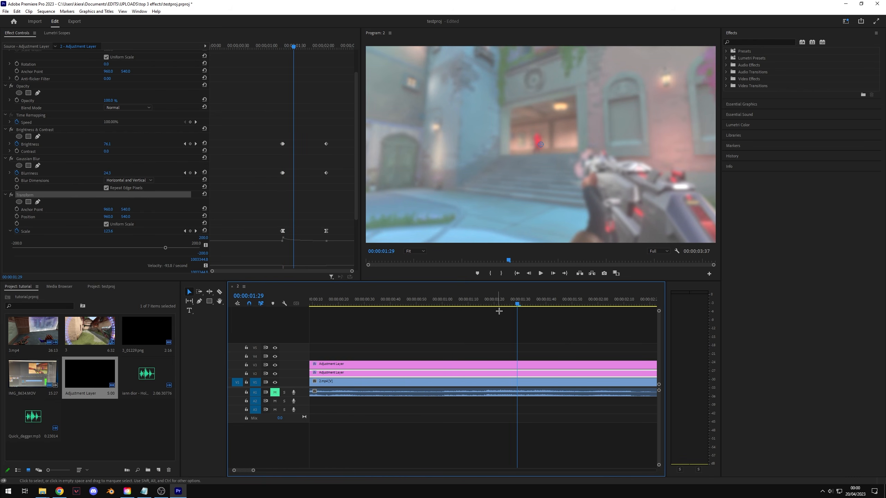
{"action": "mouse_move", "coordinate": [518, 304]}
{"action": "left_mouse_down"}
{"action": "mouse_move", "coordinate": [585, 305]}
{"action": "mouse_move", "coordinate": [526, 303]}
{"action": "left_mouse_up"}
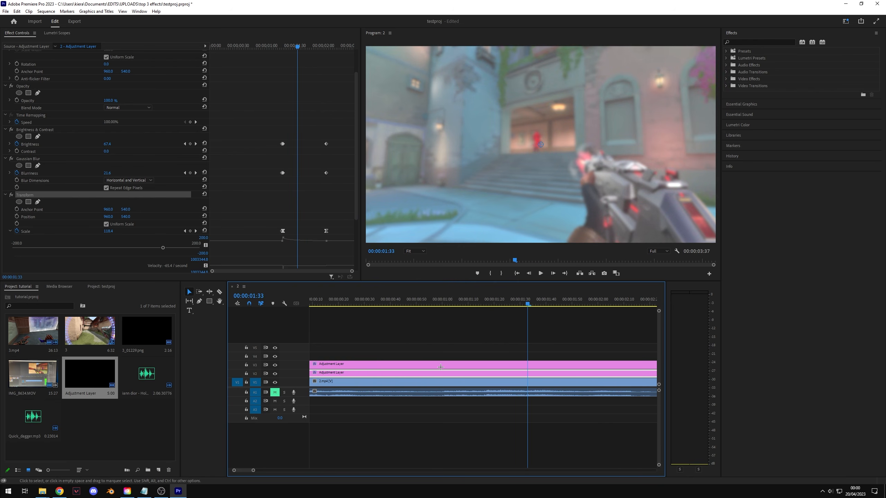
{"action": "left_click", "coordinate": [426, 365]}
{"action": "left_click_drag", "start_coordinate": [309, 161], "coordinate": [297, 184]}
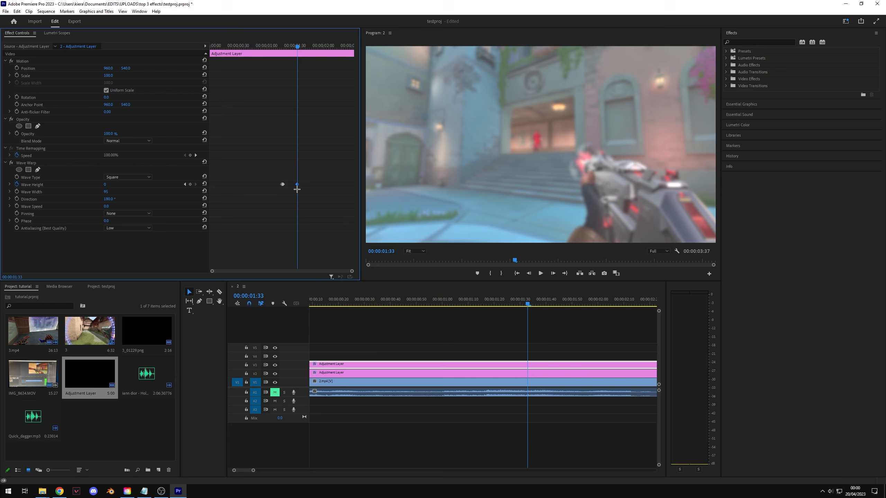
{"action": "left_click", "coordinate": [522, 304]}
{"action": "left_click_drag", "start_coordinate": [522, 305], "coordinate": [502, 304]}
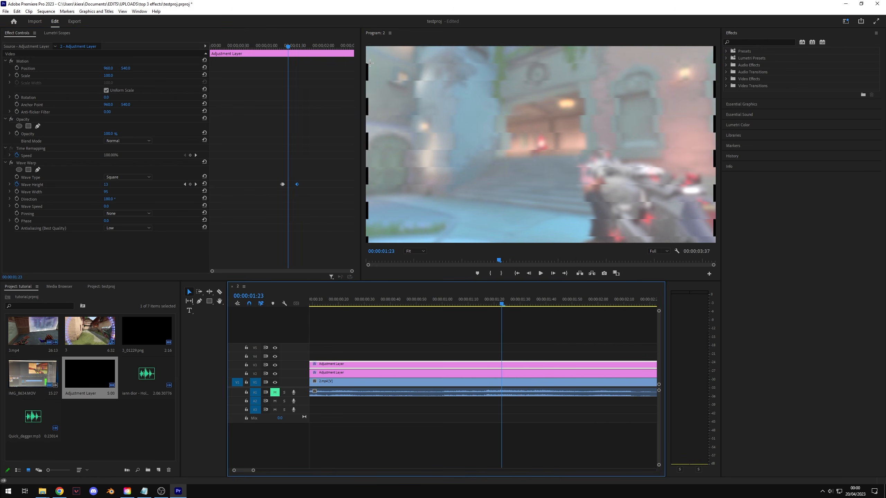
{"action": "left_click", "coordinate": [409, 319]}
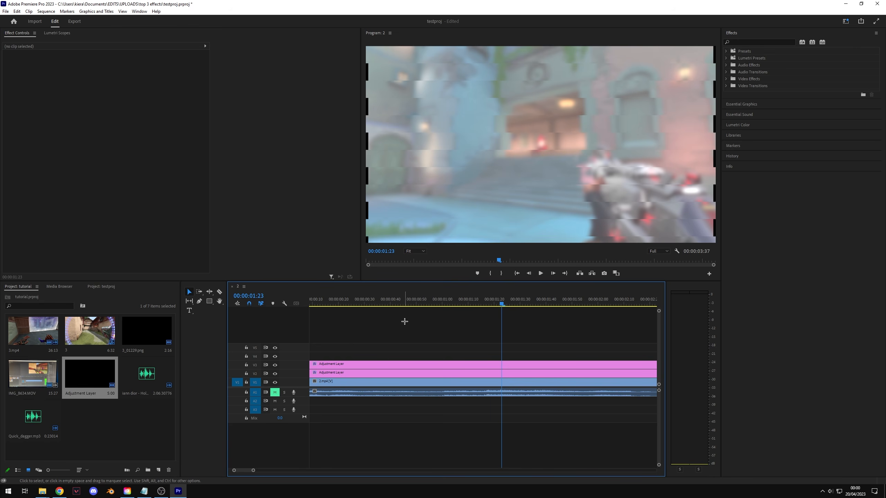
- Shift both adjustment layers up to V3 and V4, and duplicate the 2.mp4 video so it sits on both V1 and V2
{"action": "left_click", "coordinate": [506, 362]}
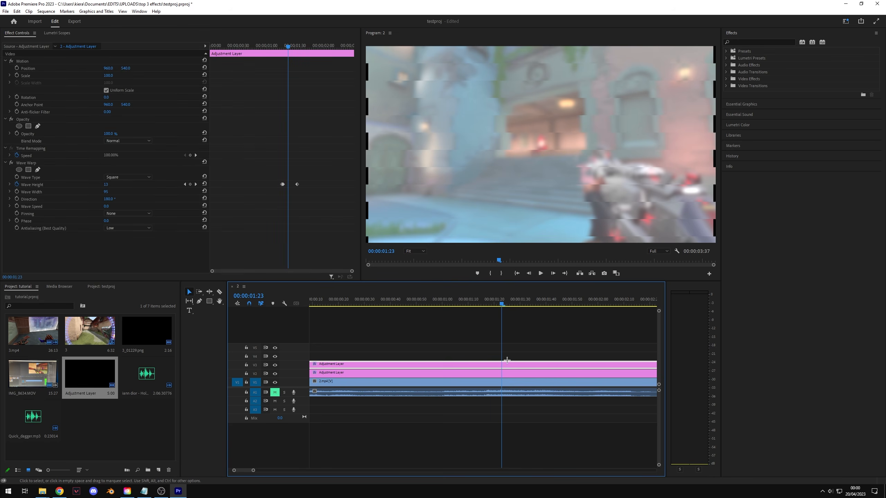
{"action": "left_click_drag", "start_coordinate": [395, 364], "coordinate": [388, 380]}
{"action": "left_click_drag", "start_coordinate": [394, 361], "coordinate": [397, 349]}
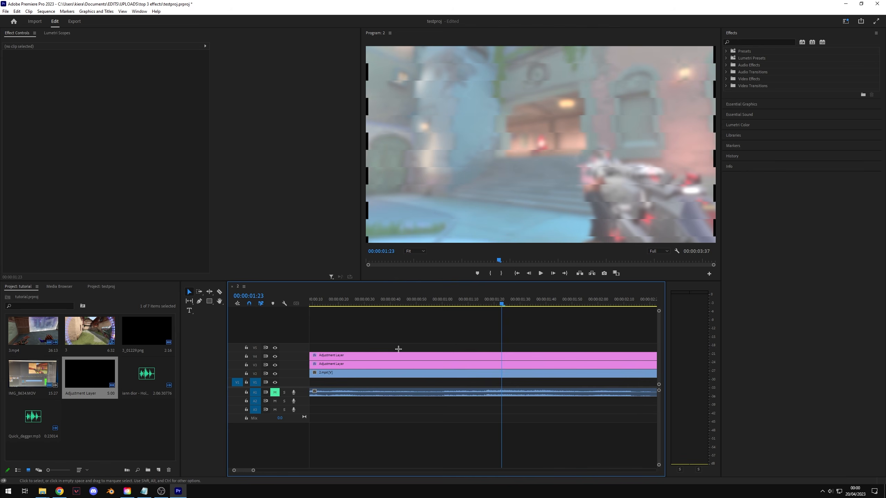
{"action": "left_click", "coordinate": [361, 379]}
{"action": "left_click", "coordinate": [361, 380]}
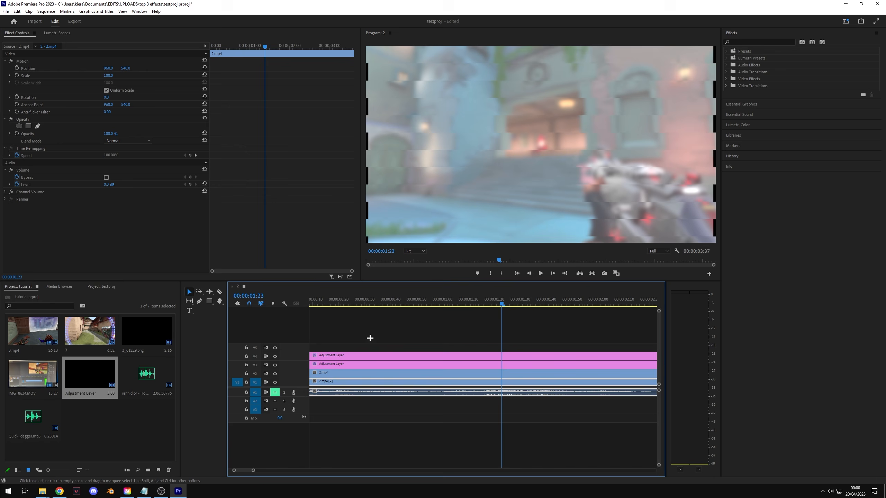
- Duplicate the V3 adjustment layer with Brightness & Contrast, Gaussian Blur and Transform onto V6, and hide the V6 track
{"action": "left_click", "coordinate": [352, 356]}
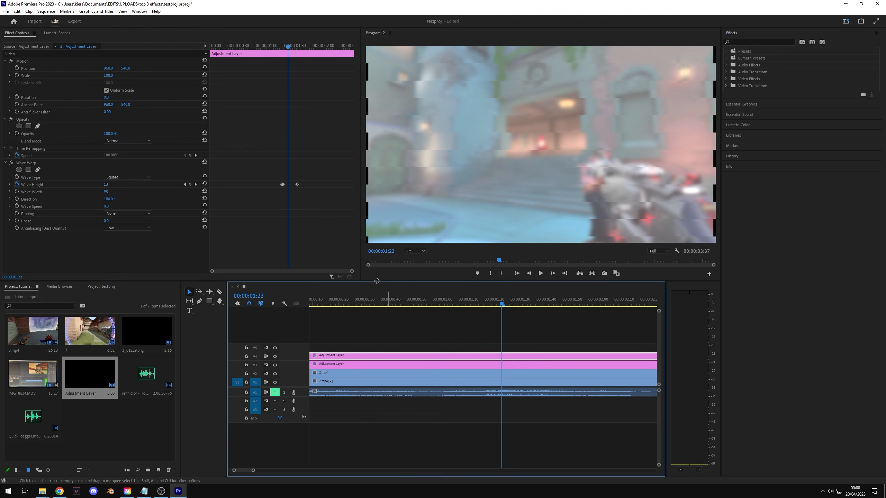
{"action": "left_click", "coordinate": [384, 335]}
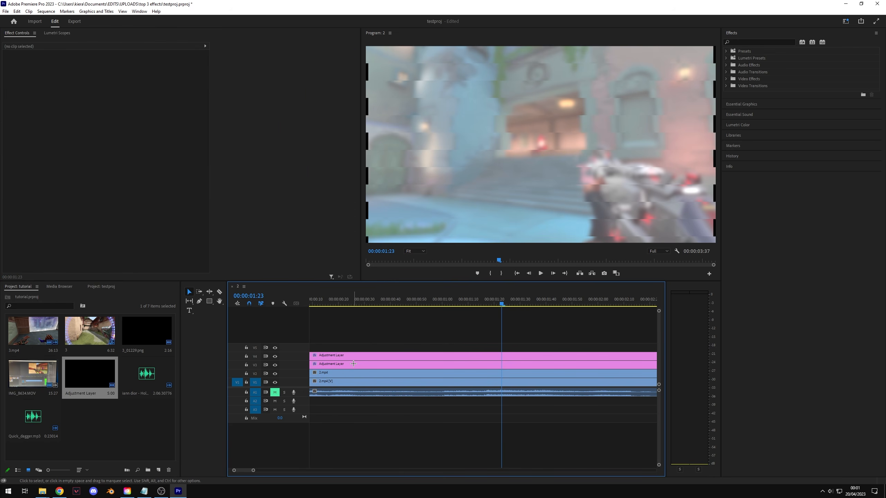
{"action": "left_click", "coordinate": [328, 367]}
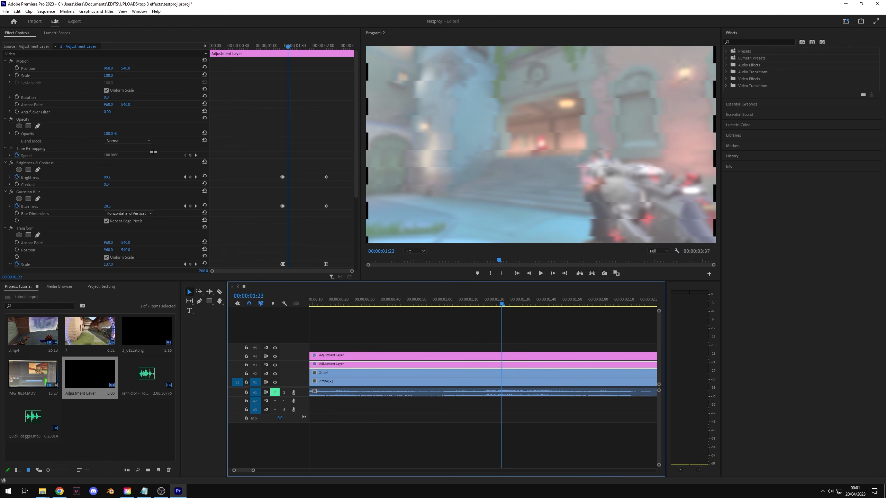
{"action": "scroll", "coordinate": [300, 151], "scroll_direction": "down", "scroll_amount": 1}
{"action": "left_click_drag", "start_coordinate": [347, 365], "coordinate": [349, 338]}
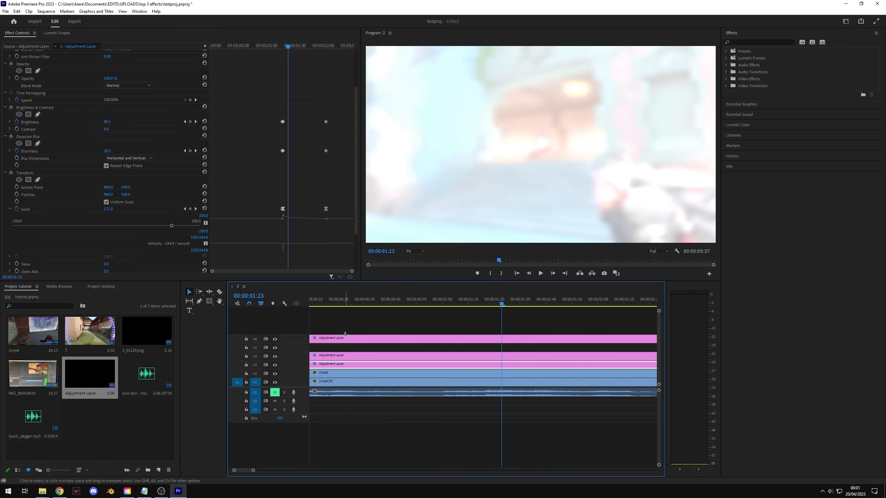
{"action": "left_click", "coordinate": [274, 339]}
{"action": "left_click", "coordinate": [396, 349]}
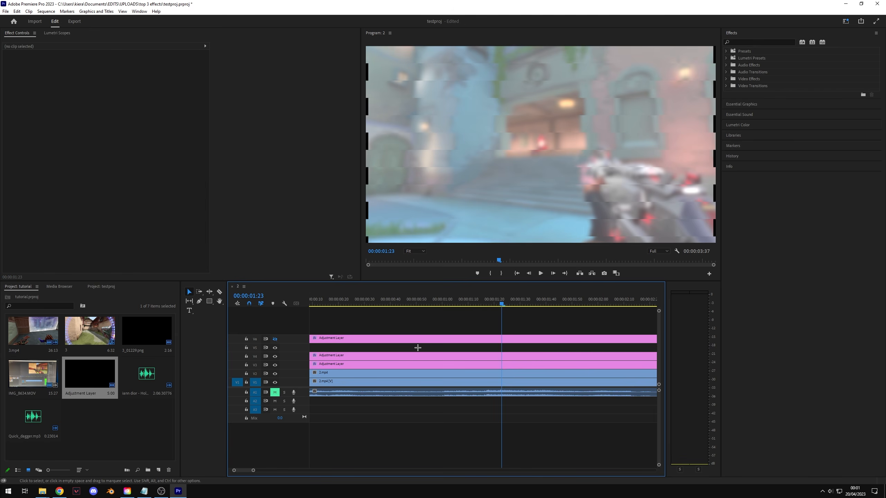
- Nest the two adjustment layers on V3 and V4 together with the 2.mp4 copy on V2, keeping the default sequence name
{"action": "left_click_drag", "start_coordinate": [429, 349], "coordinate": [375, 373]}
{"action": "right_click", "coordinate": [388, 355]}
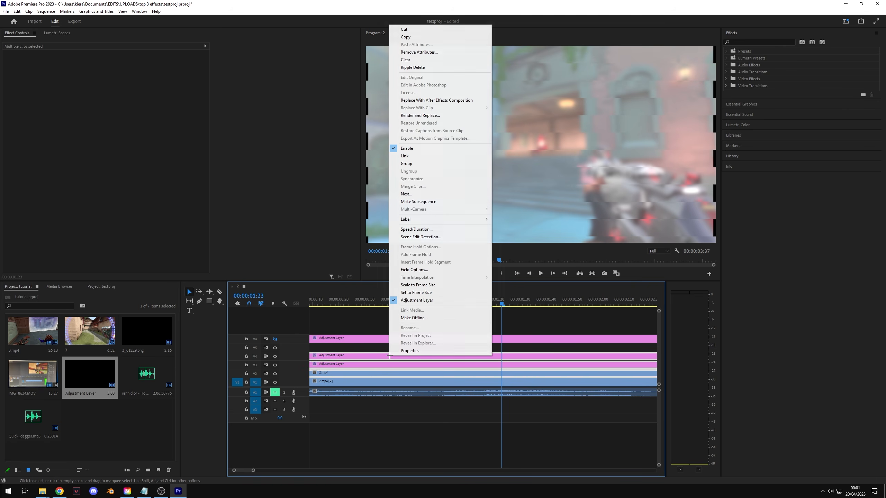
{"action": "left_click", "coordinate": [406, 194]}
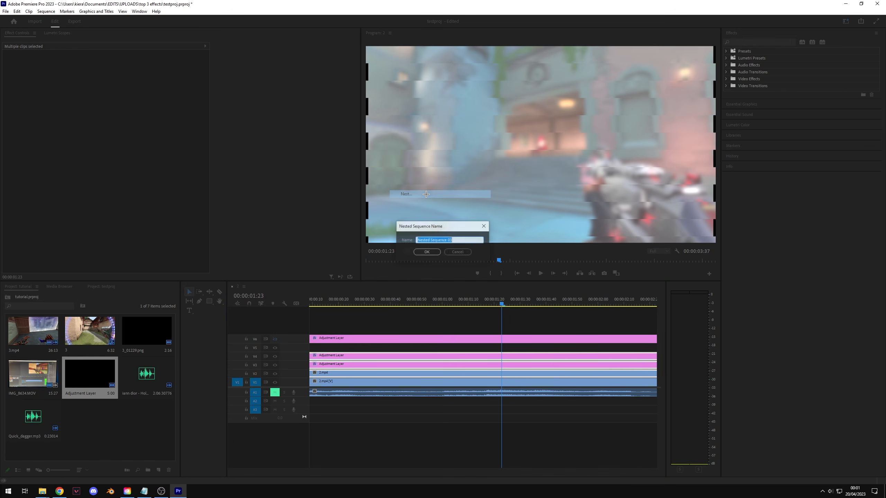
{"action": "left_click", "coordinate": [421, 253]}
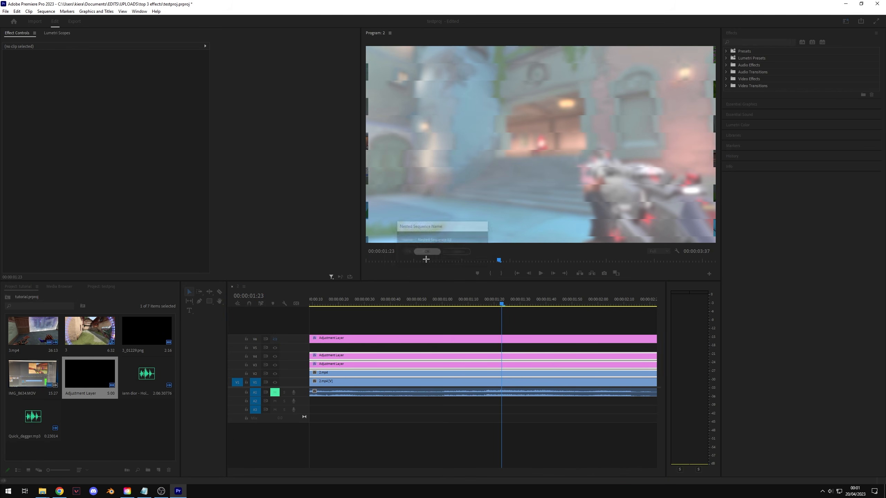
- Move the nested sequence up to V3 and place the copied adjustment layer on V2, above the V1 clip
{"action": "left_click", "coordinate": [353, 301]}
{"action": "left_click_drag", "start_coordinate": [382, 300], "coordinate": [499, 304]}
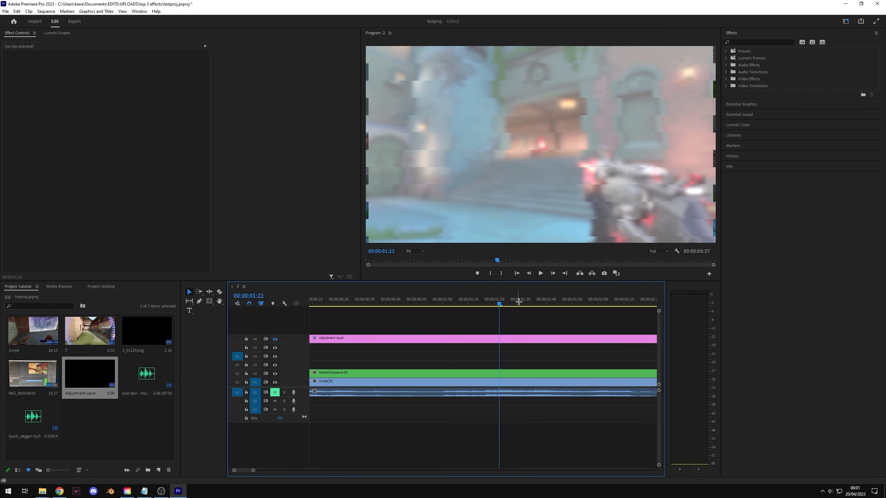
{"action": "left_click", "coordinate": [474, 380]}
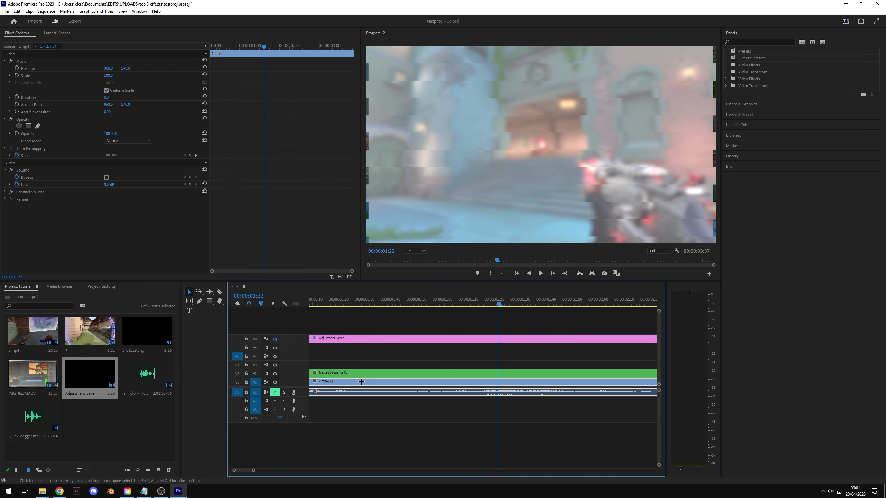
{"action": "mouse_move", "coordinate": [349, 375]}
{"action": "left_mouse_down"}
{"action": "mouse_move", "coordinate": [346, 356]}
{"action": "mouse_move", "coordinate": [346, 374]}
{"action": "left_mouse_up"}
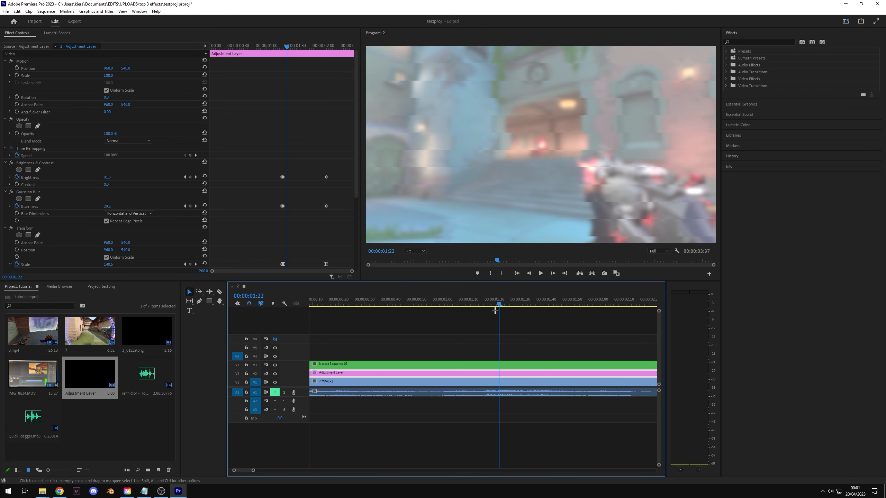
- Play back the impact effect across the whole sequence to review it
{"action": "left_click_drag", "start_coordinate": [497, 305], "coordinate": [539, 326]}
{"action": "key", "text": "minus"}
{"action": "key", "text": "minus"}
{"action": "left_click_drag", "start_coordinate": [373, 305], "coordinate": [330, 307]}
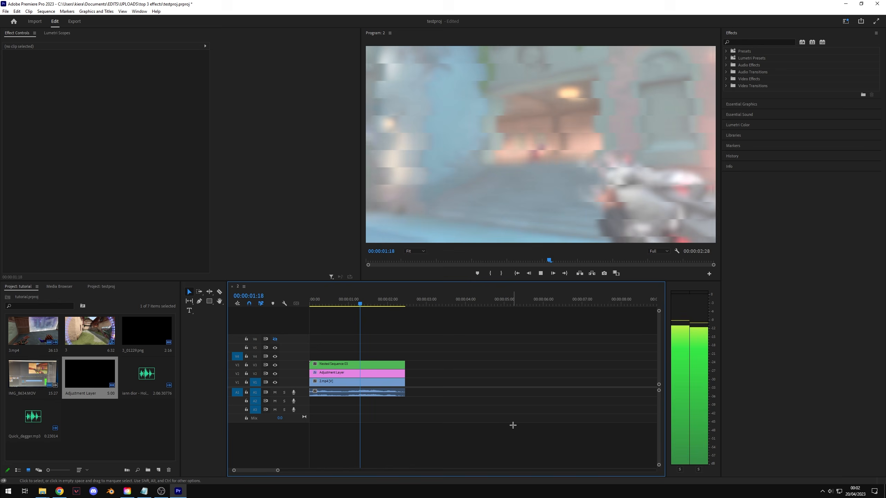
{"action": "key", "text": "space"}
{"action": "left_click", "coordinate": [363, 299]}
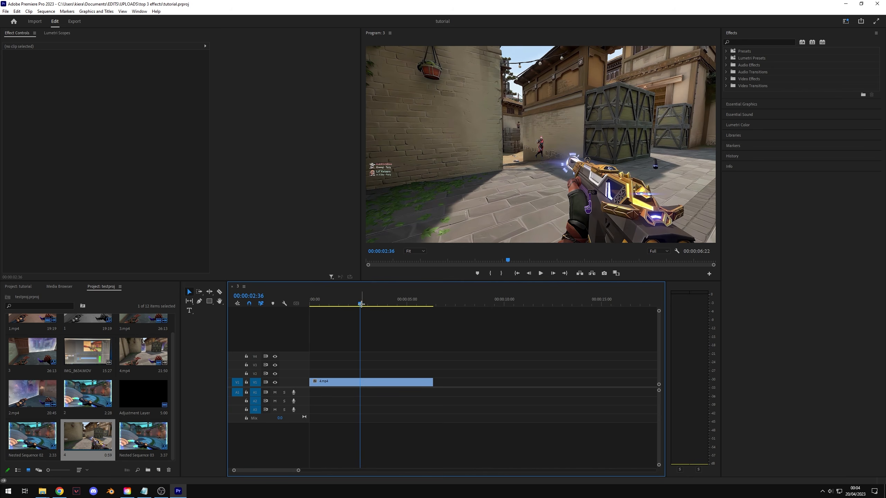
- Select the 4.mp4 clip on V1 and park the playhead at 00:00:02:42
{"action": "mouse_move", "coordinate": [361, 304]}
{"action": "left_mouse_down"}
{"action": "mouse_move", "coordinate": [352, 307]}
{"action": "mouse_move", "coordinate": [371, 310]}
{"action": "left_mouse_up"}
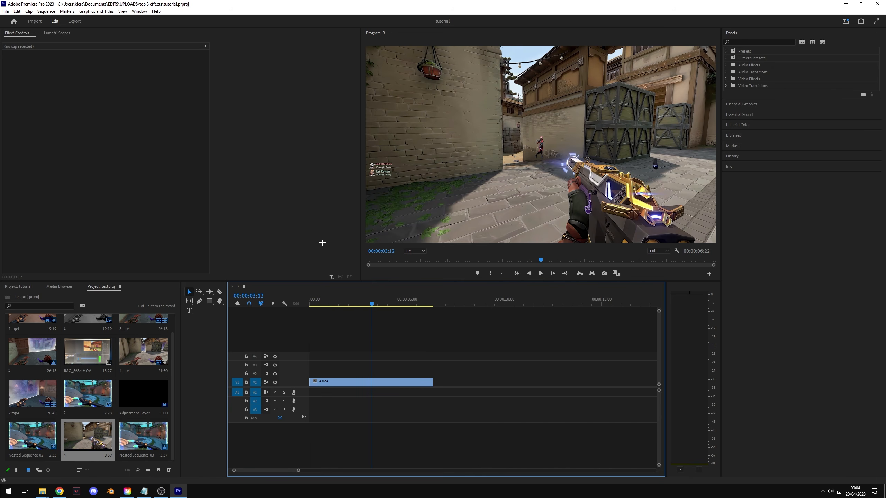
{"action": "left_click", "coordinate": [368, 381]}
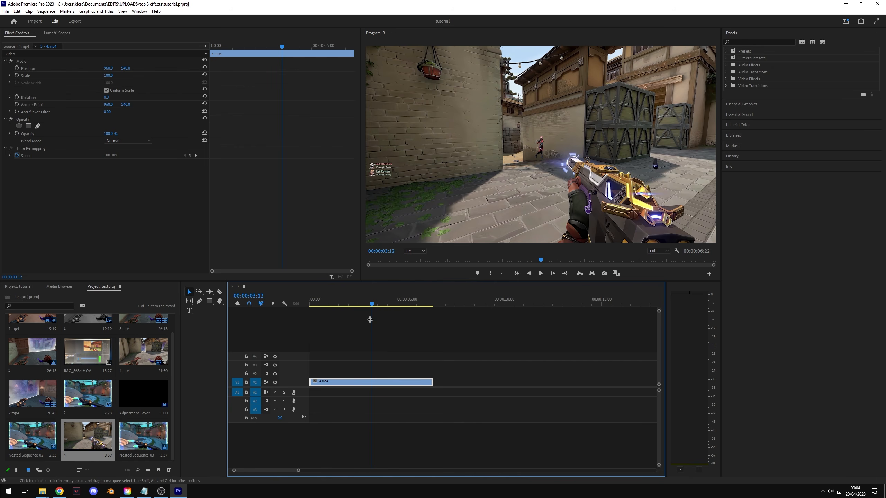
{"action": "mouse_move", "coordinate": [372, 303]}
{"action": "left_mouse_down"}
{"action": "mouse_move", "coordinate": [391, 304]}
{"action": "mouse_move", "coordinate": [361, 304]}
{"action": "left_mouse_up"}
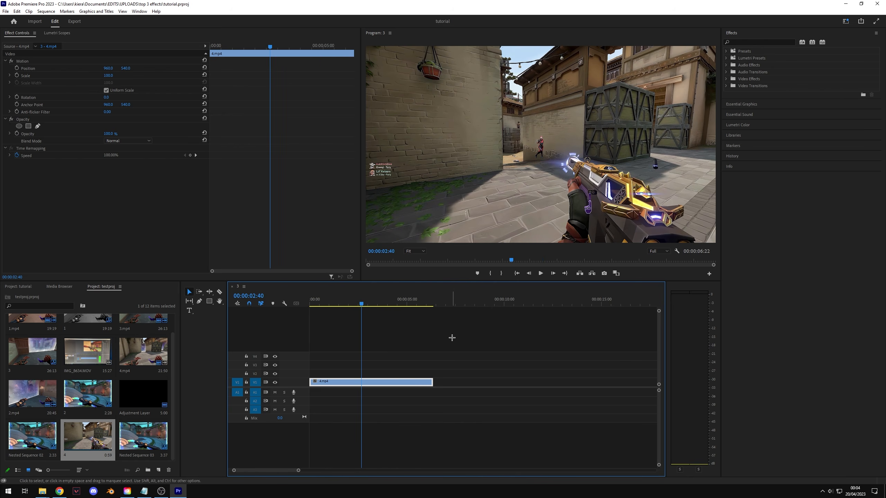
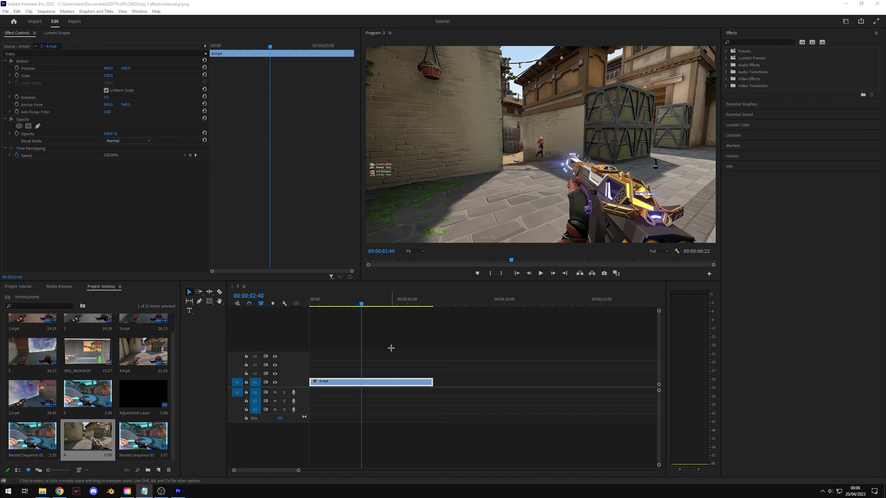
{"action": "left_click", "coordinate": [391, 348]}
{"action": "key", "text": "equal"}
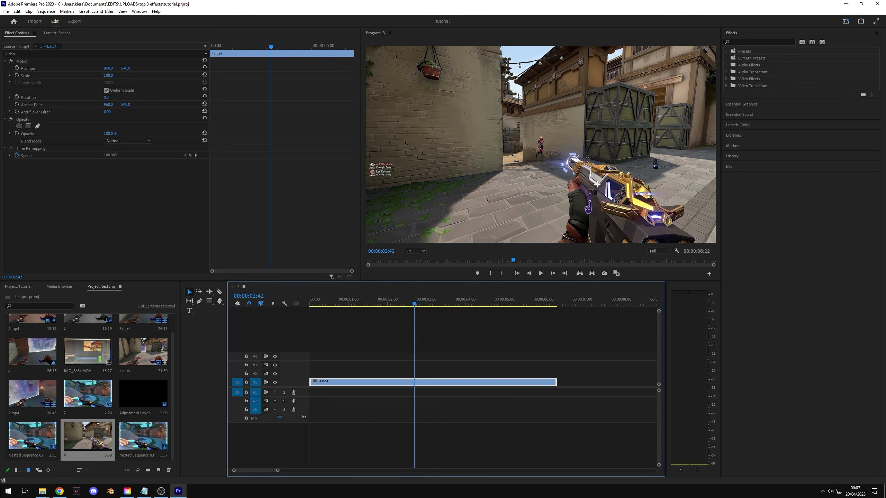
- Add a free-draw opacity mask to 4.mp4 and enlarge the program preview to 200% around the gun
{"action": "left_click", "coordinate": [37, 126]}
{"action": "left_click", "coordinate": [419, 33]}
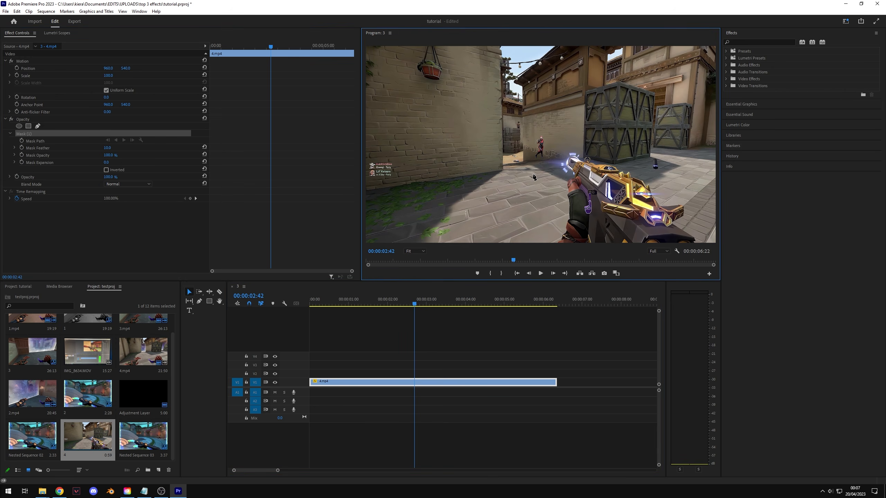
{"action": "key", "text": "grave"}
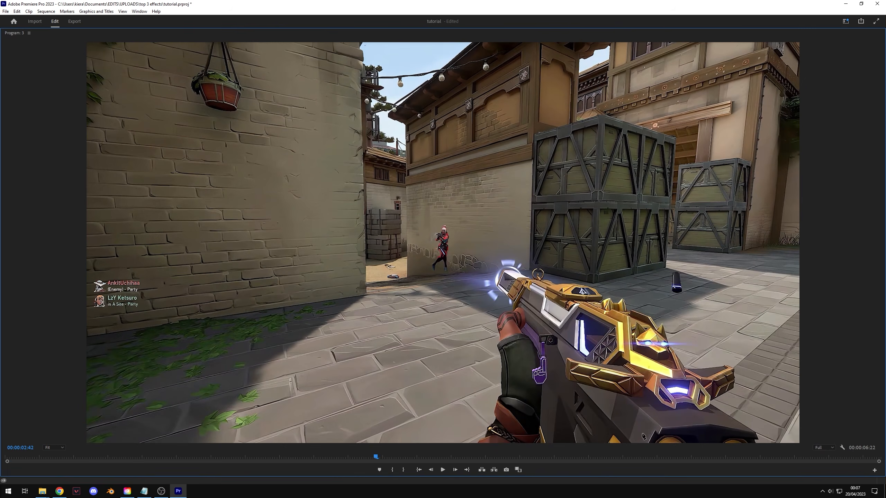
{"action": "left_click", "coordinate": [53, 448]}
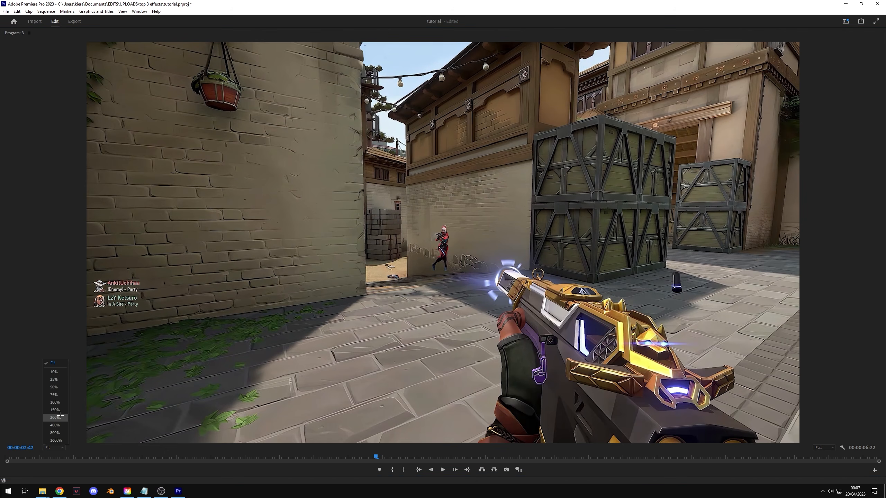
{"action": "left_click", "coordinate": [55, 417]}
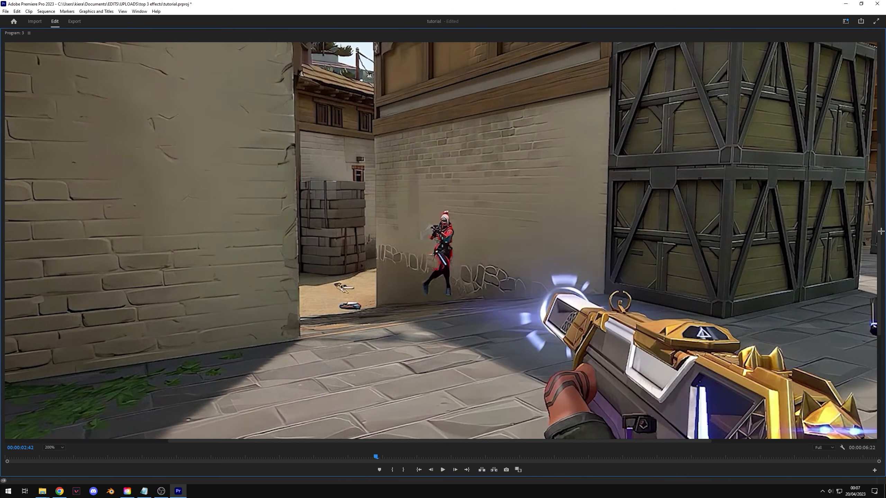
{"action": "left_click_drag", "start_coordinate": [880, 231], "coordinate": [871, 345]}
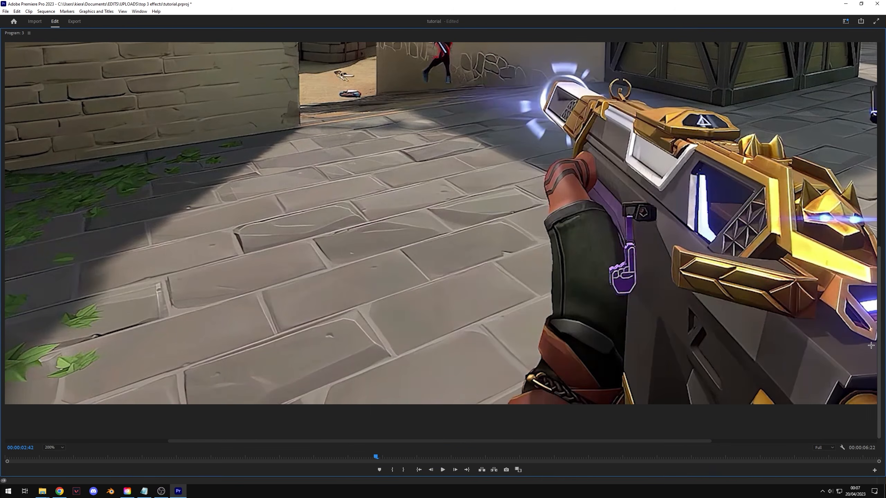
- Trace a closed mask around the arm and gun in 4.mp4, and return the program preview to Fit
{"action": "left_click", "coordinate": [504, 414]}
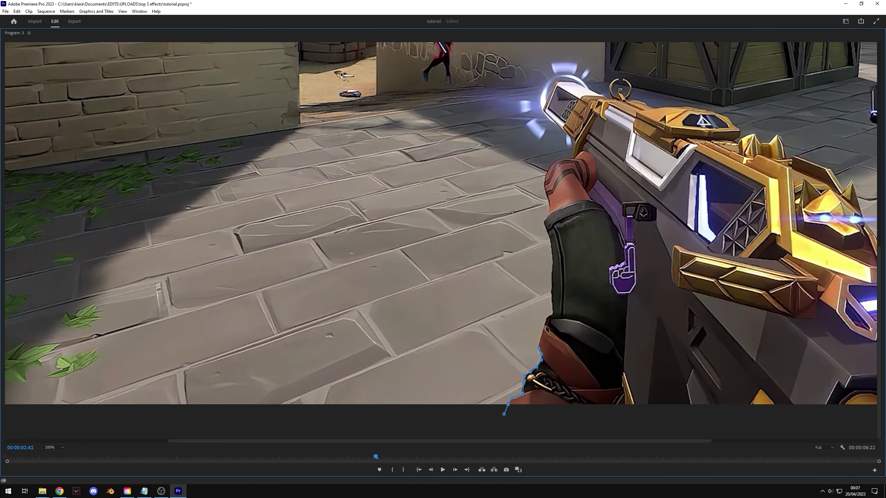
{"action": "left_click", "coordinate": [544, 325]}
{"action": "left_click", "coordinate": [547, 318]}
{"action": "left_click", "coordinate": [551, 314]}
{"action": "left_click", "coordinate": [553, 307]}
{"action": "left_click", "coordinate": [552, 290]}
{"action": "left_click", "coordinate": [552, 276]}
{"action": "left_click", "coordinate": [552, 258]}
{"action": "left_click", "coordinate": [551, 244]}
{"action": "left_click", "coordinate": [548, 233]}
{"action": "left_click", "coordinate": [545, 222]}
{"action": "left_click", "coordinate": [549, 215]}
{"action": "left_click", "coordinate": [551, 207]}
{"action": "left_click", "coordinate": [548, 199]}
{"action": "left_click", "coordinate": [546, 182]}
{"action": "left_click", "coordinate": [547, 173]}
{"action": "left_click", "coordinate": [551, 166]}
{"action": "left_click", "coordinate": [558, 161]}
{"action": "left_click", "coordinate": [566, 158]}
{"action": "left_click", "coordinate": [571, 158]}
{"action": "left_click", "coordinate": [577, 143]}
{"action": "left_click", "coordinate": [566, 132]}
{"action": "left_click", "coordinate": [555, 123]}
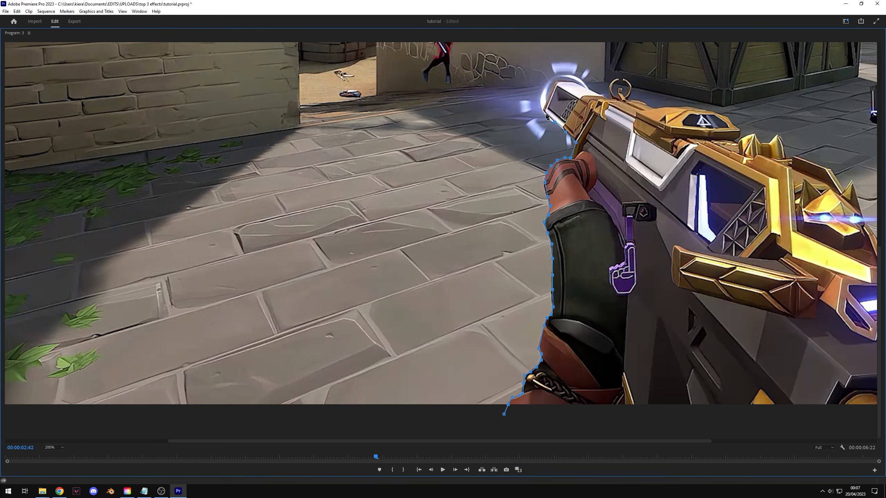
{"action": "left_click", "coordinate": [544, 111]}
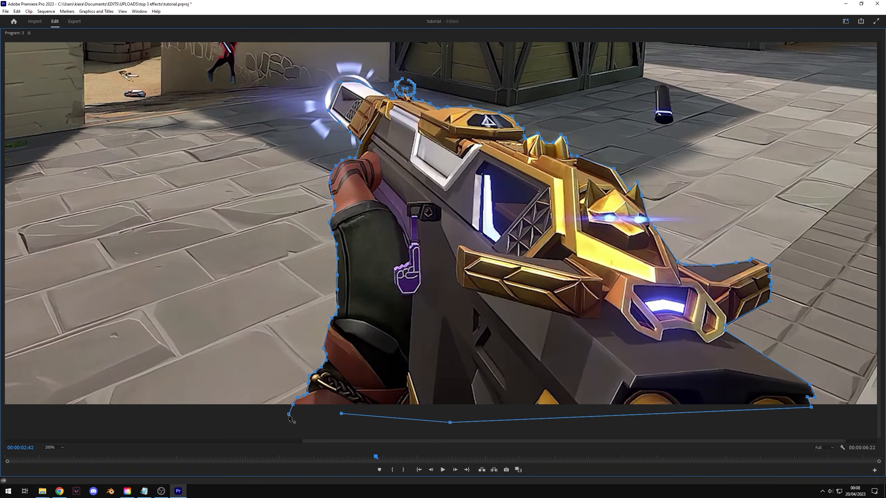
{"action": "left_click", "coordinate": [290, 415]}
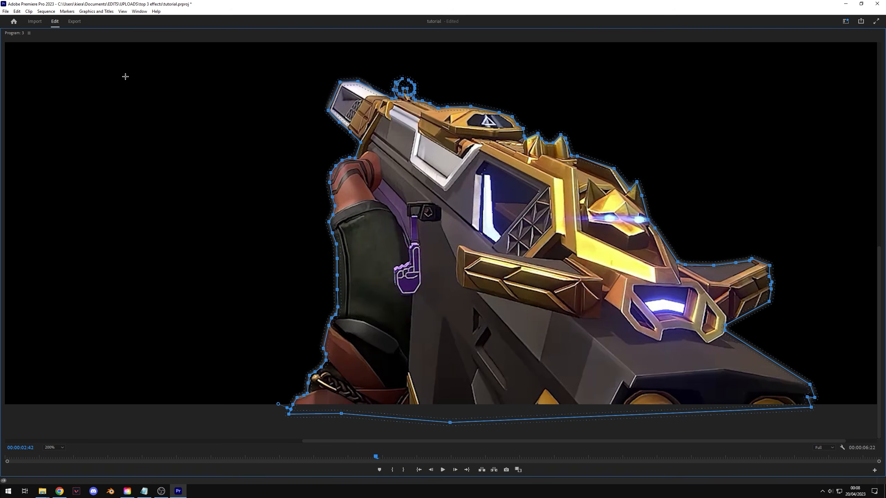
{"action": "key", "text": "grave"}
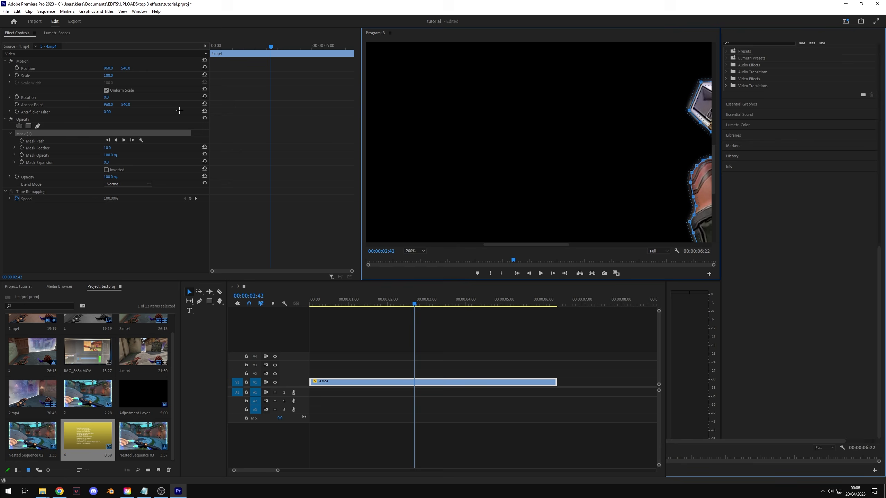
{"action": "left_click", "coordinate": [414, 251]}
{"action": "left_click", "coordinate": [414, 258]}
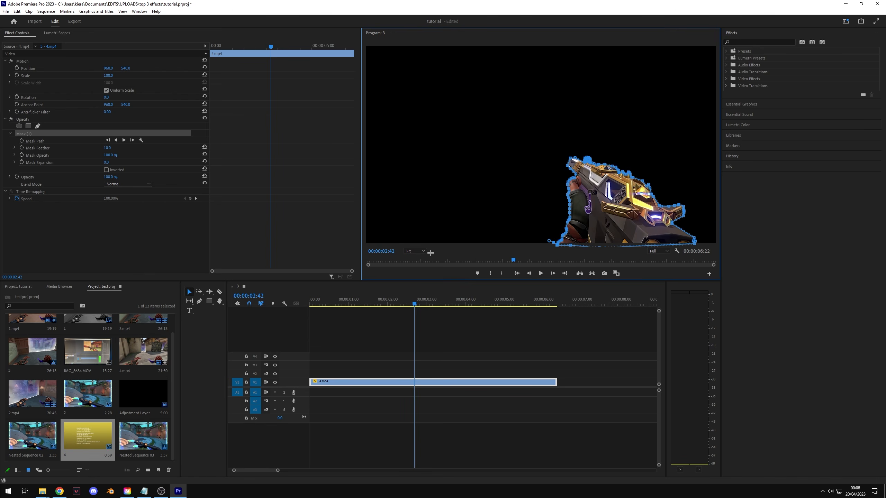
- Set the gun mask's feather to 0 on the 4.mp4 clip
{"action": "left_click", "coordinate": [470, 315]}
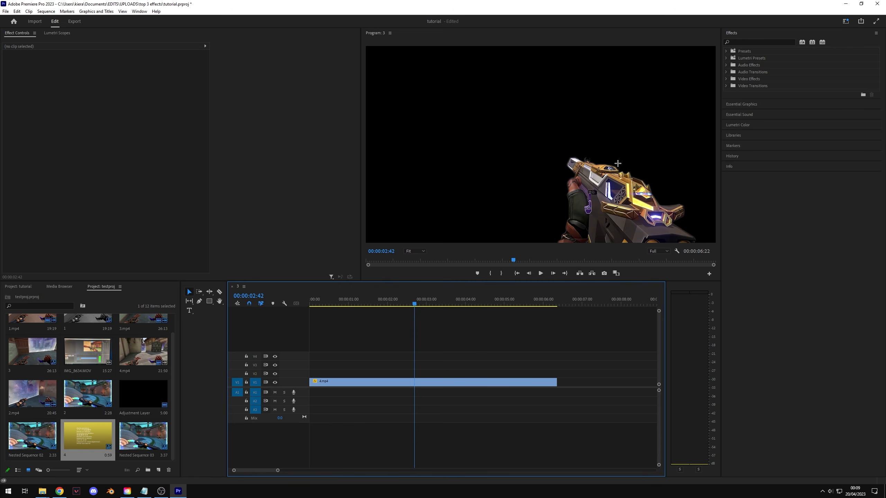
{"action": "left_click", "coordinate": [433, 383]}
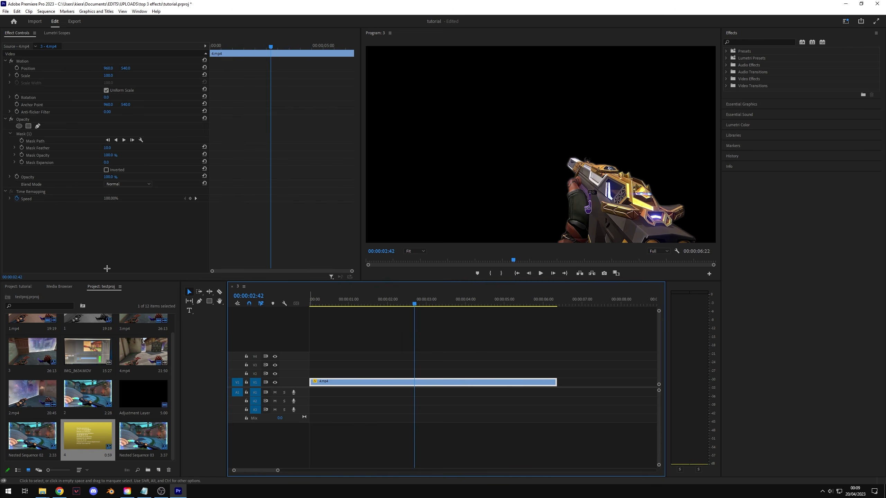
{"action": "left_click_drag", "start_coordinate": [108, 149], "coordinate": [99, 149]}
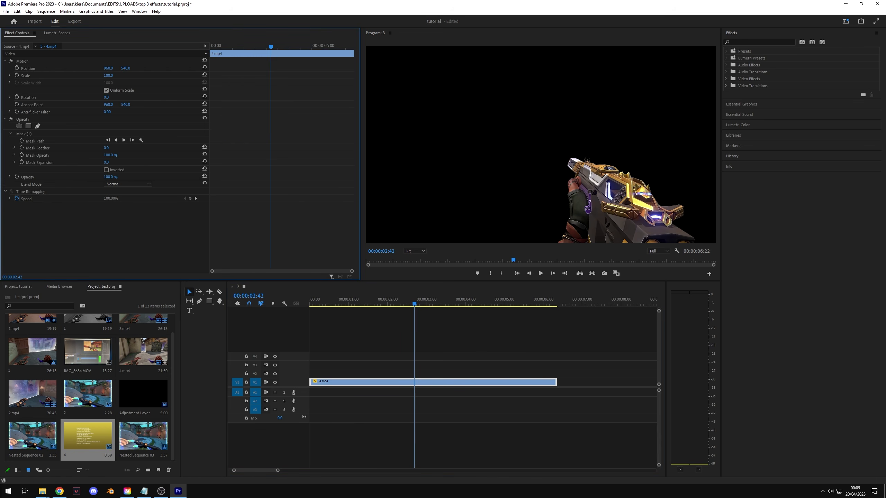
- Duplicate the masked 4.mp4 clip onto V2 and delete the opacity mask from the V1 clip
{"action": "left_click_drag", "start_coordinate": [359, 381], "coordinate": [360, 377]}
{"action": "left_click", "coordinate": [31, 133]}
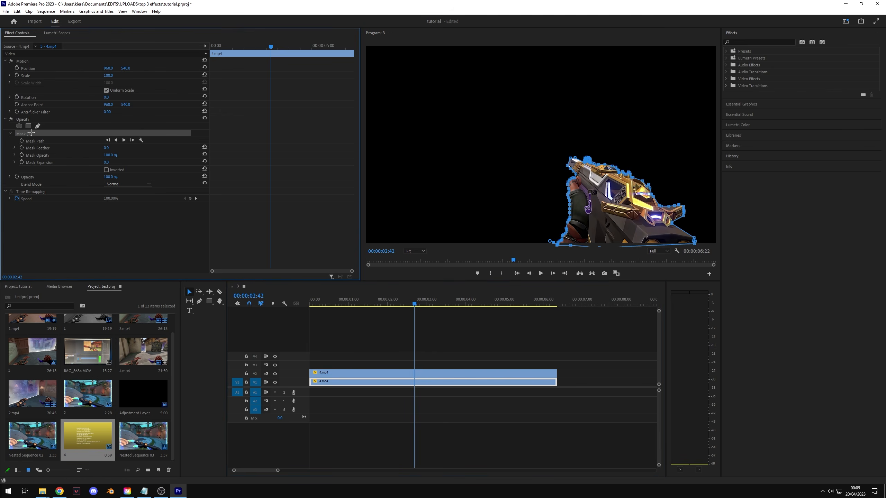
{"action": "key", "text": "Delete"}
- Set the horizontal position of the masked gun clip on V2 to 645
{"action": "left_click", "coordinate": [452, 373]}
{"action": "left_click", "coordinate": [566, 200]}
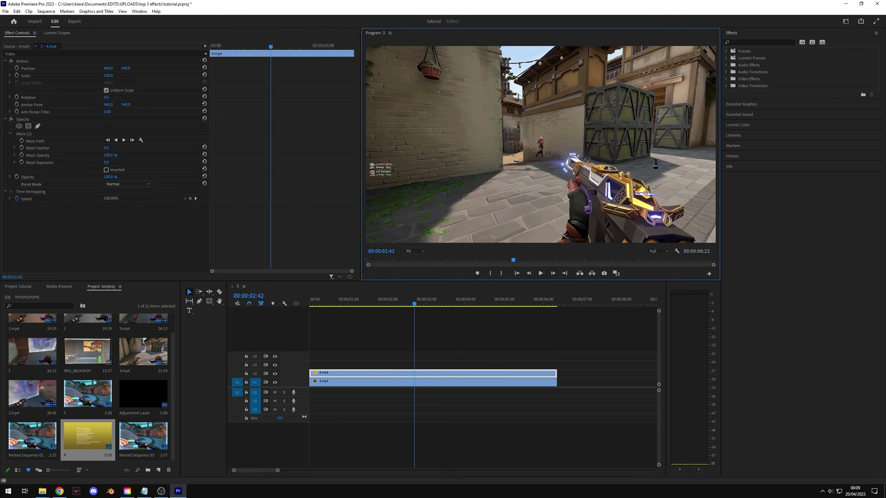
{"action": "mouse_move", "coordinate": [108, 69]}
{"action": "left_mouse_down"}
{"action": "mouse_move", "coordinate": [79, 69]}
{"action": "mouse_move", "coordinate": [95, 69]}
{"action": "left_mouse_up"}
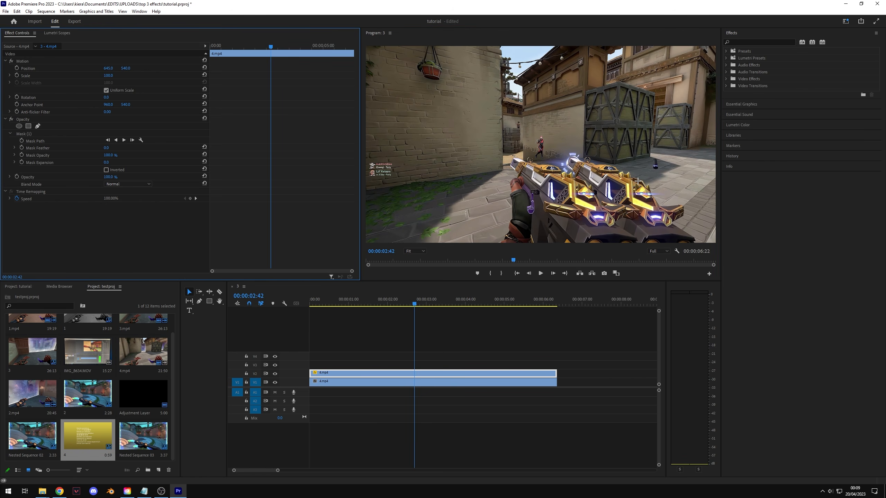
- Undo the masked gun's position change and apply the Camera Blur effect to the 4.mp4 clip on V1
{"action": "key", "text": "ctrl+z"}
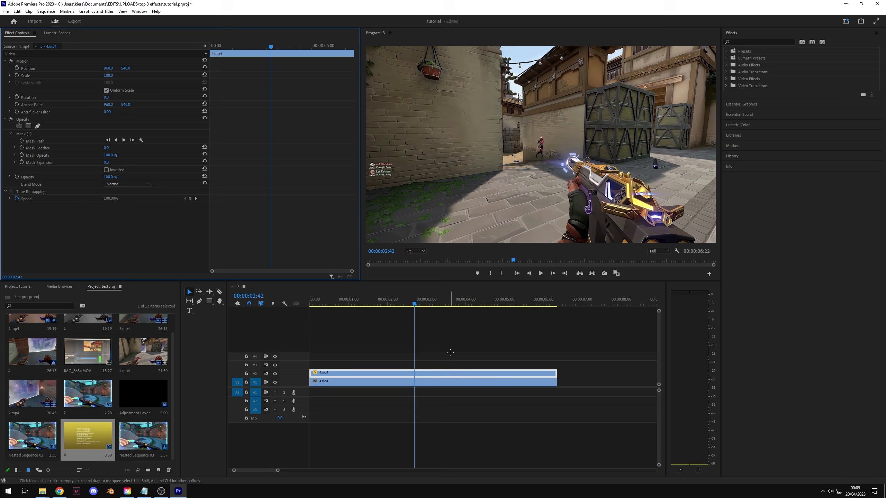
{"action": "left_click", "coordinate": [428, 379]}
{"action": "left_click", "coordinate": [739, 42]}
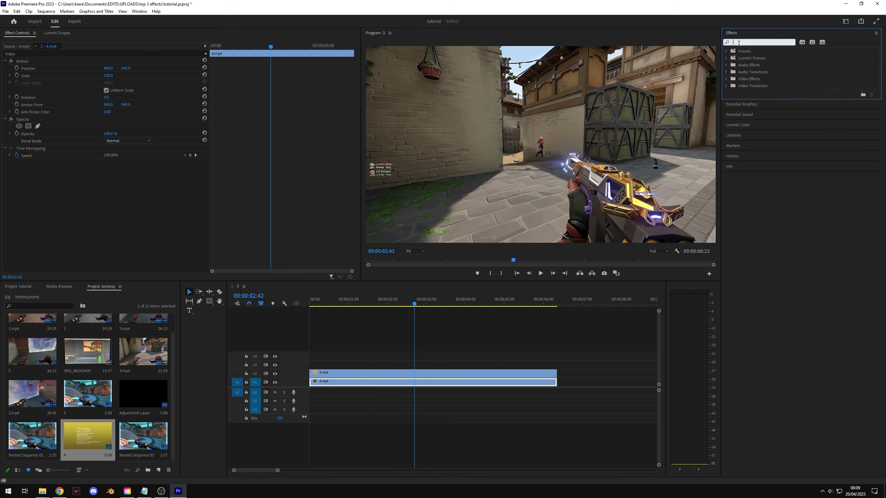
{"action": "type", "text": "camera blur"}
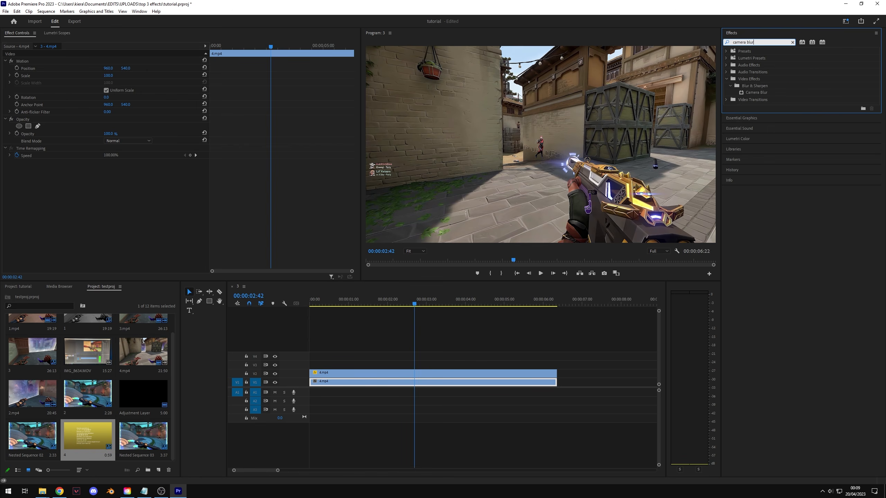
{"action": "left_click_drag", "start_coordinate": [758, 97], "coordinate": [410, 382]}
- Try a Percent Blur of 3 for the V1 clip's Camera Blur, and settle on 2
{"action": "left_click", "coordinate": [114, 176]}
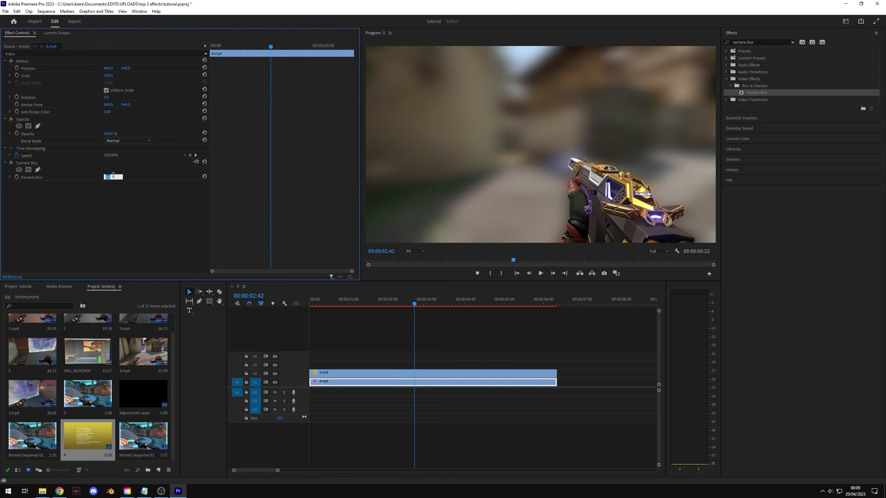
{"action": "type", "text": "3"}
{"action": "key", "text": "Return"}
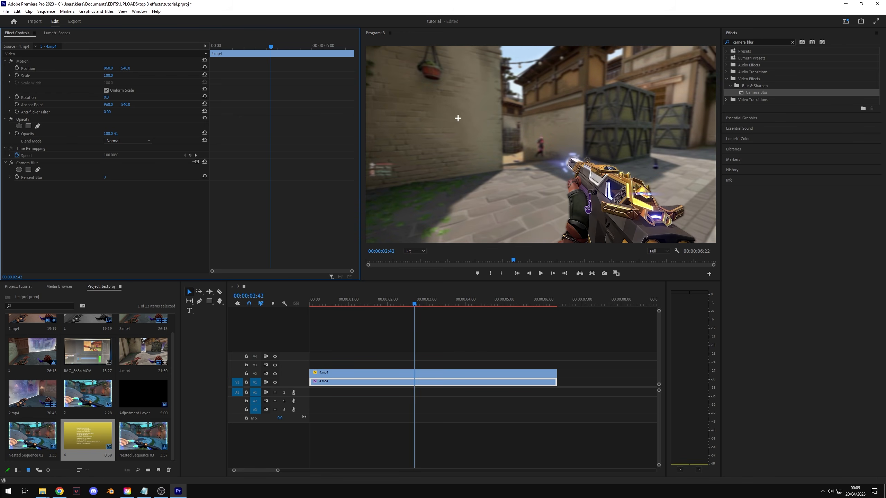
{"action": "left_click", "coordinate": [104, 176]}
{"action": "type", "text": "2"}
{"action": "key", "text": "Return"}
- Split both 4.mp4 clips at 00:00:02:41, shorten the first pair to about 1.2 seconds and end the second pair at 00:00:04:22
{"action": "left_click", "coordinate": [413, 304]}
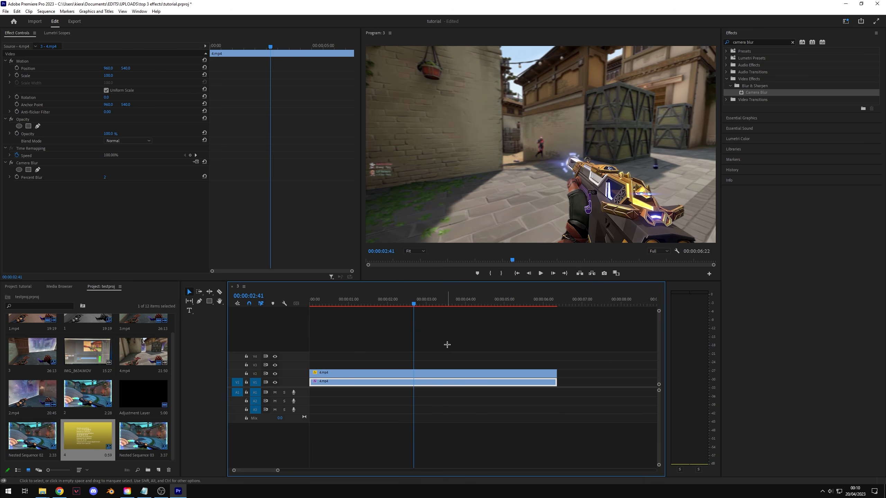
{"action": "left_click_drag", "start_coordinate": [466, 344], "coordinate": [424, 414]}
{"action": "key", "text": "ctrl+k"}
{"action": "left_click_drag", "start_coordinate": [412, 373], "coordinate": [352, 373]}
{"action": "left_click", "coordinate": [334, 299]}
{"action": "left_click", "coordinate": [432, 303]}
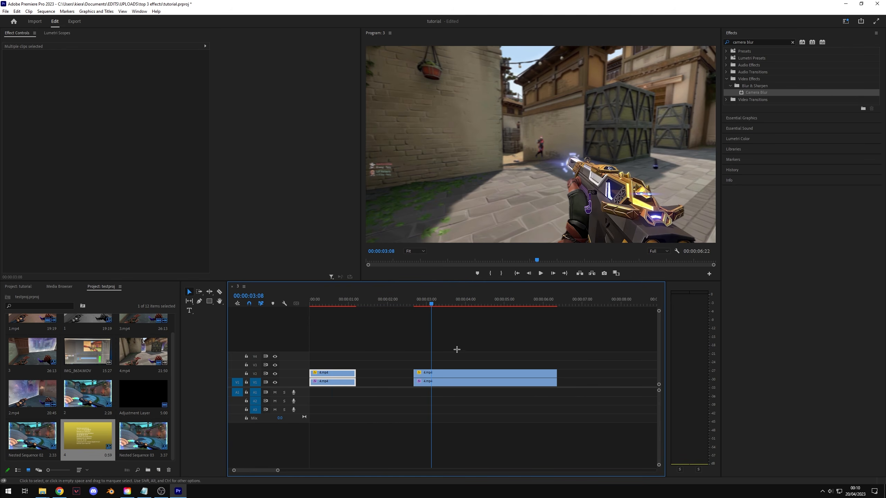
{"action": "left_click_drag", "start_coordinate": [432, 305], "coordinate": [441, 305]}
{"action": "left_click", "coordinate": [457, 344]}
- Delete the Camera Blur effect from the V1 clip of the second 4.mp4 pair
{"action": "left_click", "coordinate": [454, 380]}
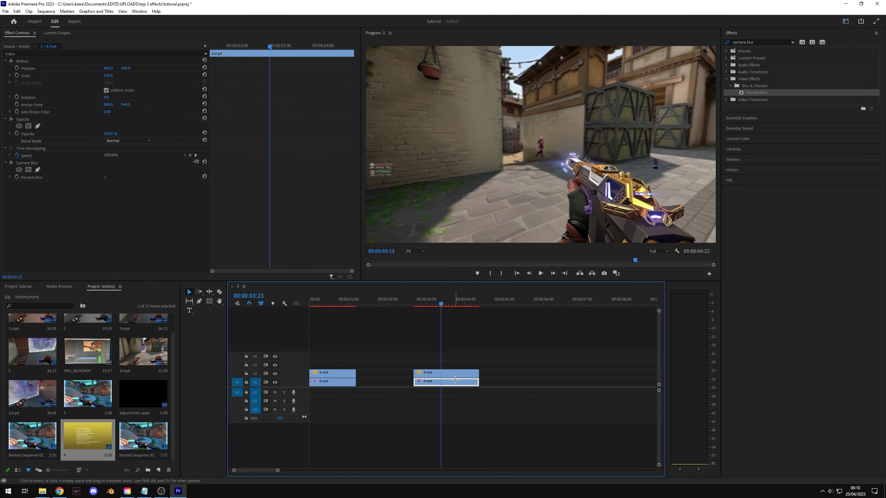
{"action": "left_click", "coordinate": [36, 163]}
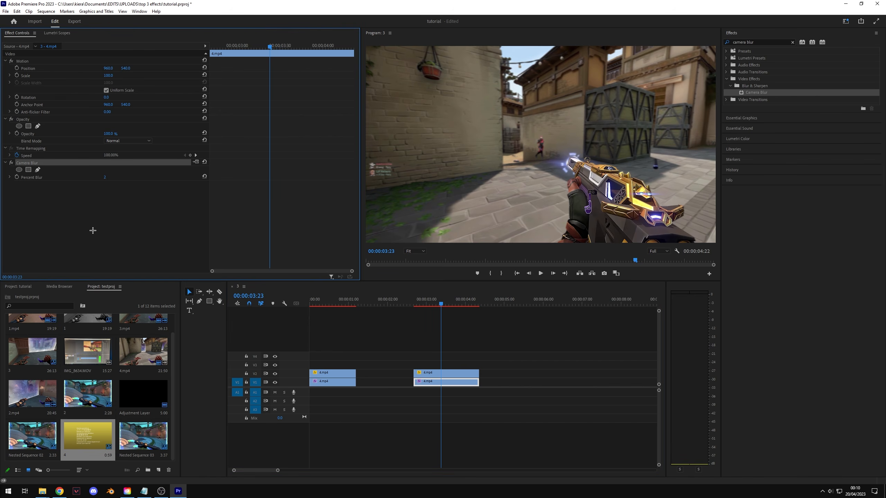
{"action": "key", "text": "Delete"}
- Apply Camera Blur to the second pair's masked gun clip on V2 with a Percent Blur of 3
{"action": "left_click", "coordinate": [454, 373]}
{"action": "left_click_drag", "start_coordinate": [757, 92], "coordinate": [443, 372]}
{"action": "left_click", "coordinate": [108, 220]}
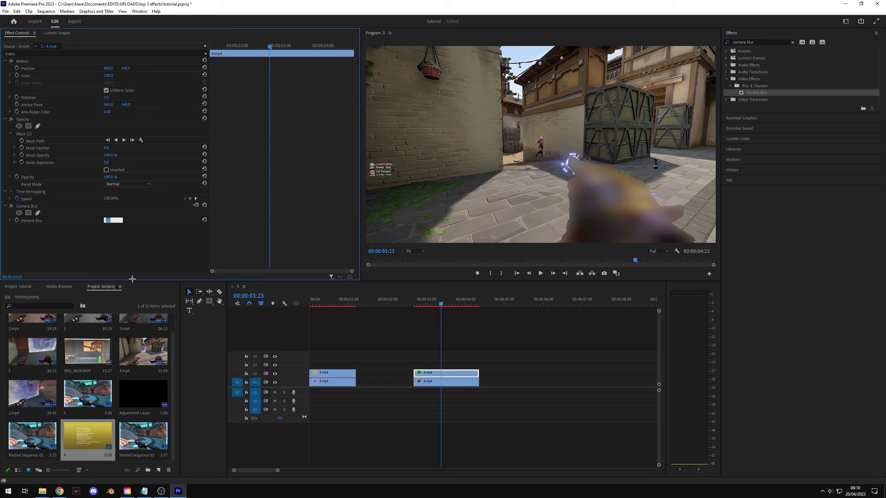
{"action": "type", "text": "3"}
{"action": "key", "text": "Return"}
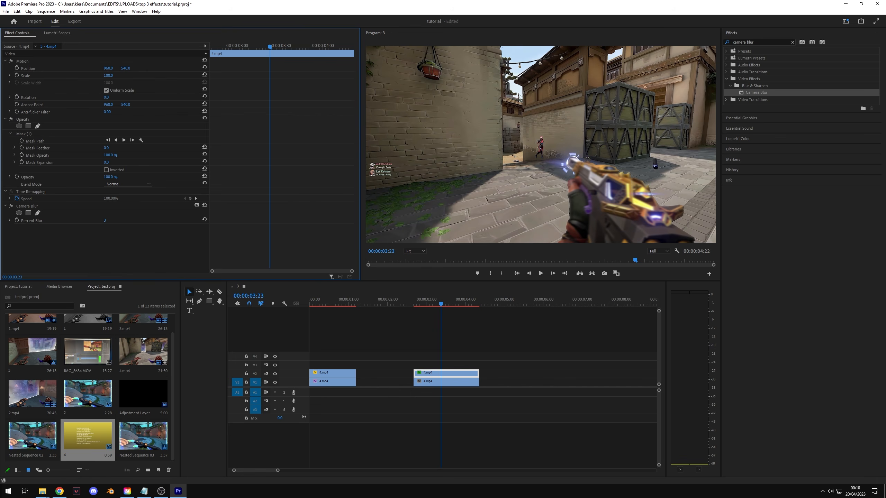
{"action": "left_click_drag", "start_coordinate": [105, 162], "coordinate": [133, 148]}
{"action": "left_click", "coordinate": [456, 315]}
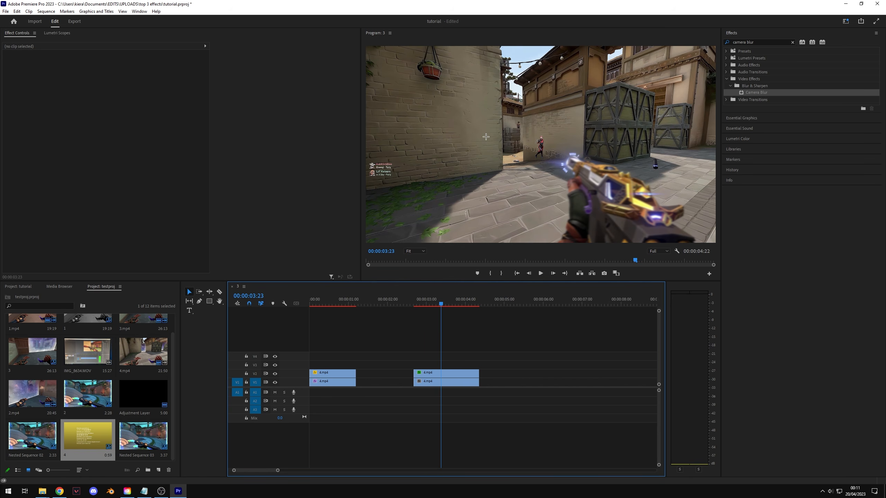
- Move the gun-blur clip pair to start at about 00:00:01:29 and place a duplicate of the pair further along the timeline
{"action": "left_click", "coordinate": [331, 303]}
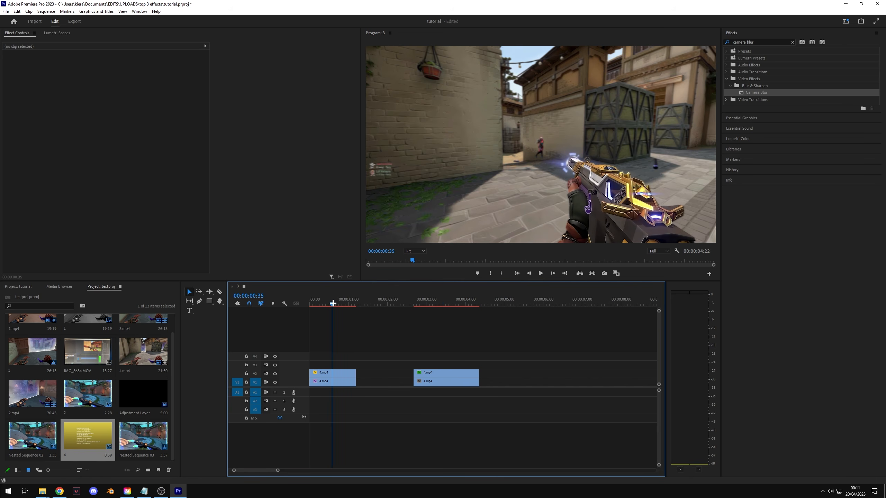
{"action": "left_click", "coordinate": [446, 304]}
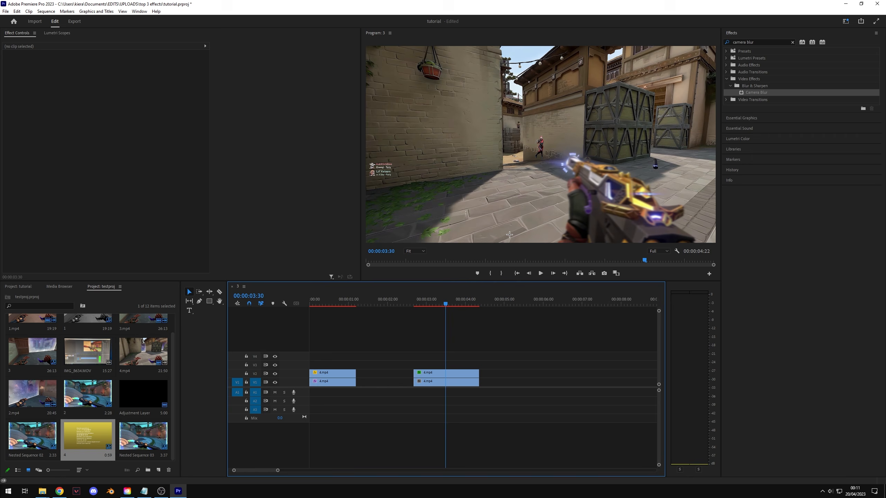
{"action": "left_click_drag", "start_coordinate": [430, 381], "coordinate": [382, 379]}
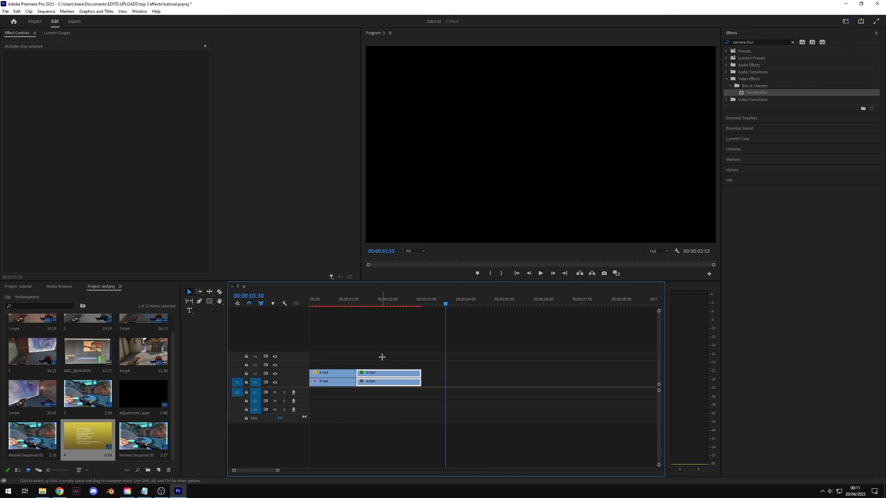
{"action": "left_click", "coordinate": [385, 304]}
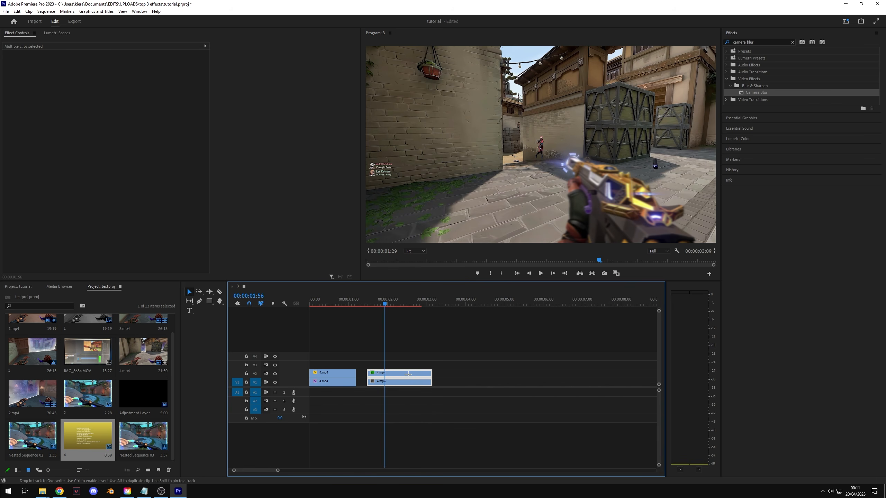
{"action": "left_click", "coordinate": [402, 299]}
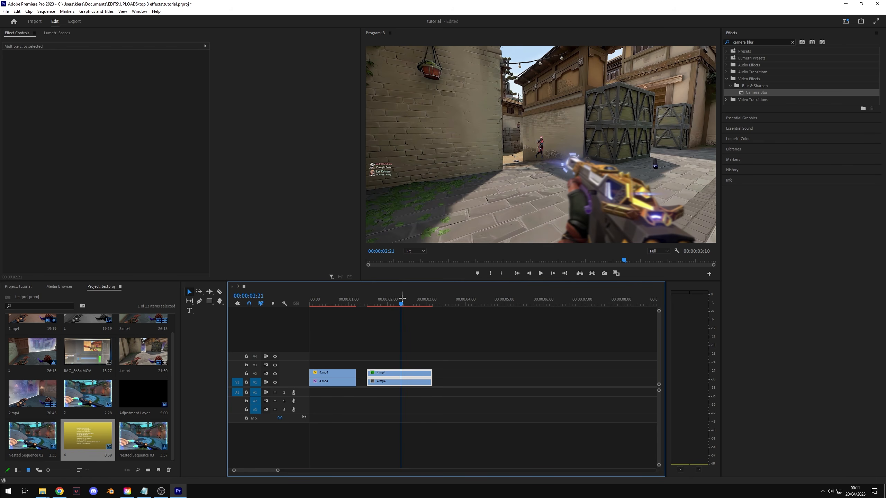
{"action": "left_click", "coordinate": [331, 303]}
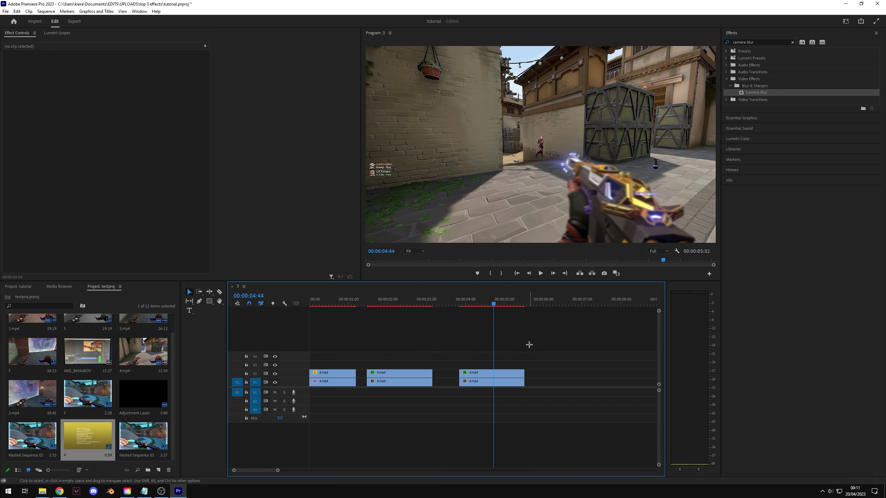
- Replace the third pair's masked V2 clip with an unmasked duplicate of its V1 clip, and save the project
{"action": "left_click_drag", "start_coordinate": [539, 344], "coordinate": [488, 374]}
{"action": "key", "text": "Delete"}
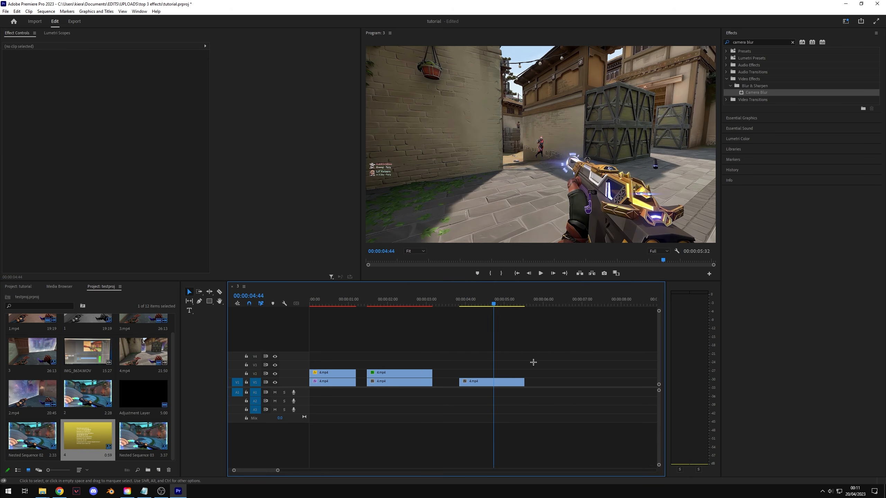
{"action": "left_click", "coordinate": [505, 382]}
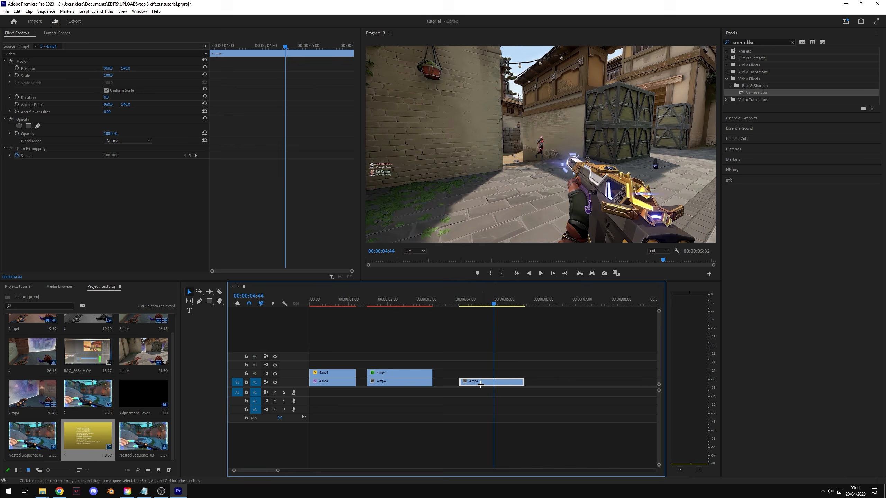
{"action": "left_click_drag", "start_coordinate": [474, 384], "coordinate": [477, 374]}
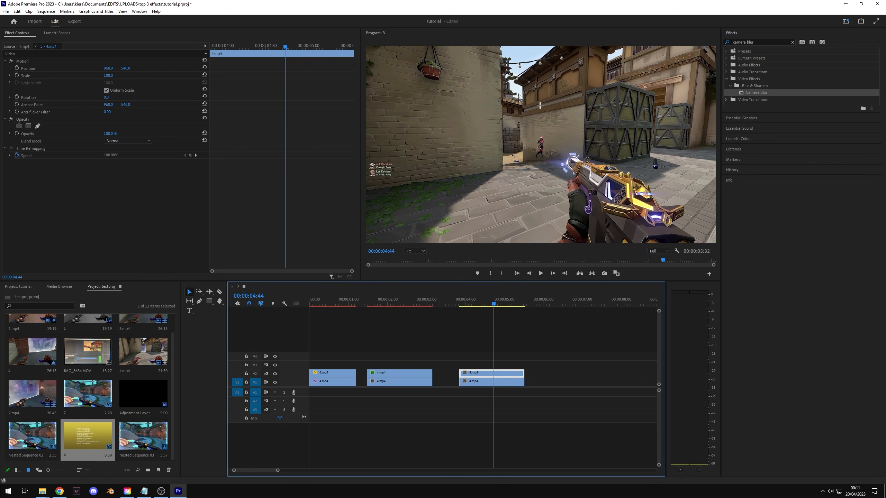
{"action": "key", "text": "ctrl+s"}
- Start a freeform opacity mask on the third pair's V2 clip, tracing the upper edge of the brick wall beside the sky
{"action": "left_click", "coordinate": [417, 251]}
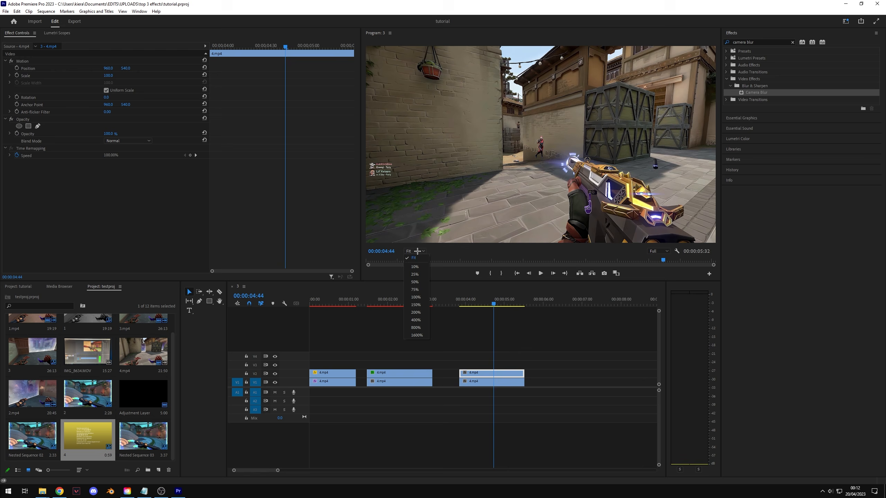
{"action": "left_click", "coordinate": [415, 313]}
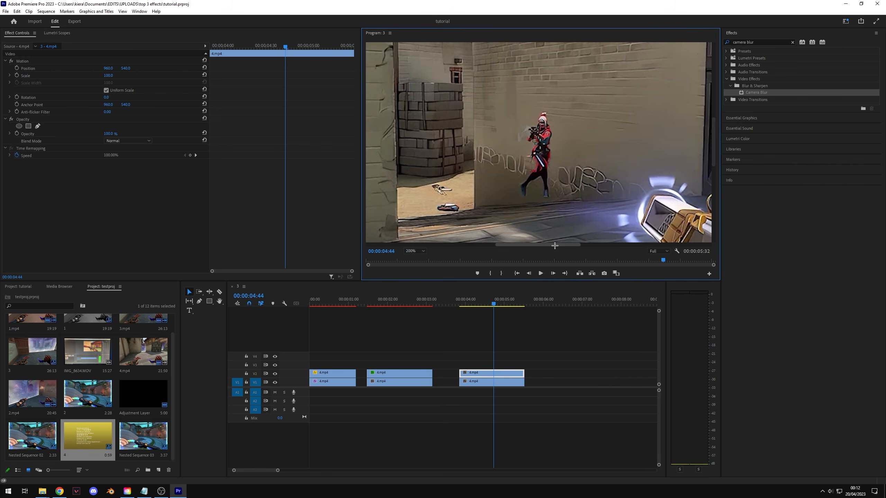
{"action": "left_click_drag", "start_coordinate": [537, 246], "coordinate": [514, 246]}
{"action": "left_click_drag", "start_coordinate": [713, 142], "coordinate": [723, 59]}
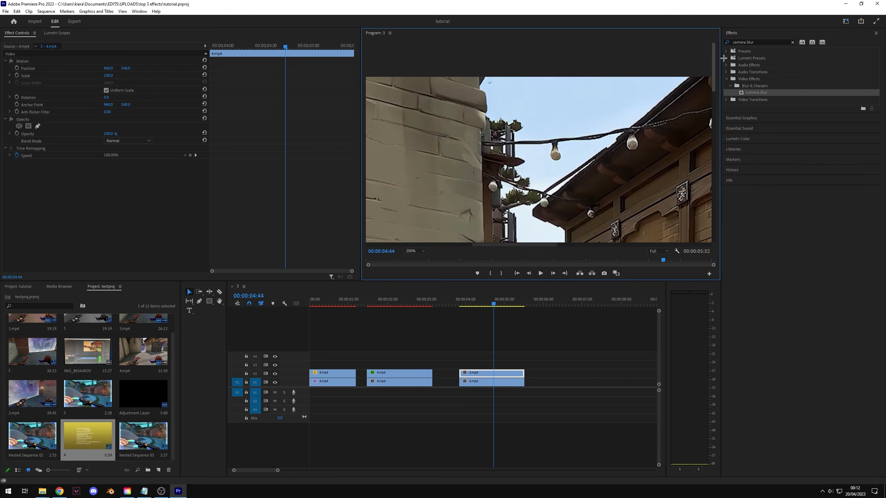
{"action": "left_click", "coordinate": [38, 126]}
{"action": "left_click", "coordinate": [479, 74]}
{"action": "left_click", "coordinate": [485, 63]}
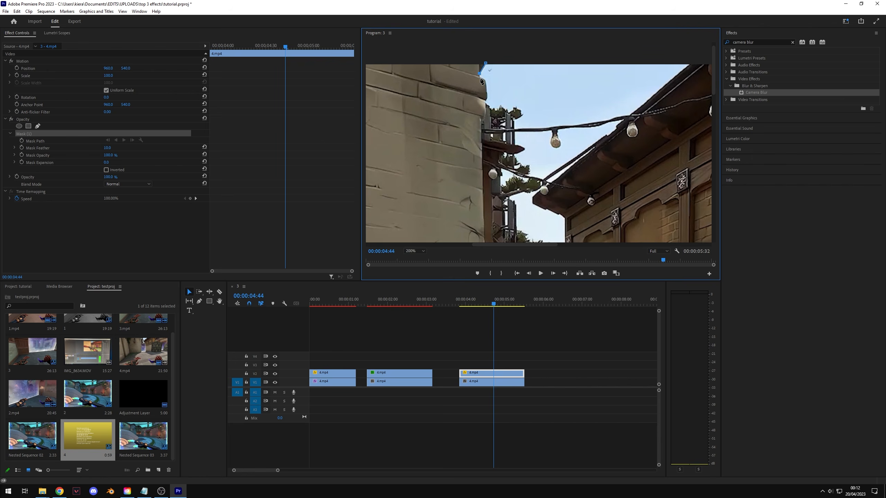
{"action": "left_click", "coordinate": [481, 78]}
{"action": "left_click", "coordinate": [485, 80]}
{"action": "left_click", "coordinate": [486, 98]}
{"action": "left_click", "coordinate": [481, 120]}
- Complete the mask around the alley opening and sky, following the wall, ground, opposite building and roofline, and return the preview to Fit
{"action": "mouse_move", "coordinate": [714, 75]}
{"action": "left_mouse_down"}
{"action": "mouse_move", "coordinate": [713, 86]}
{"action": "mouse_move", "coordinate": [713, 77]}
{"action": "left_mouse_up"}
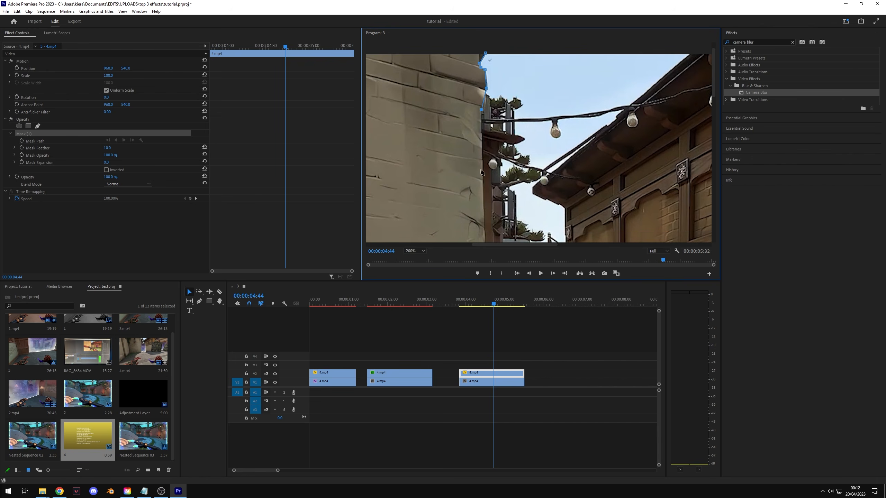
{"action": "left_click_drag", "start_coordinate": [713, 91], "coordinate": [713, 170]}
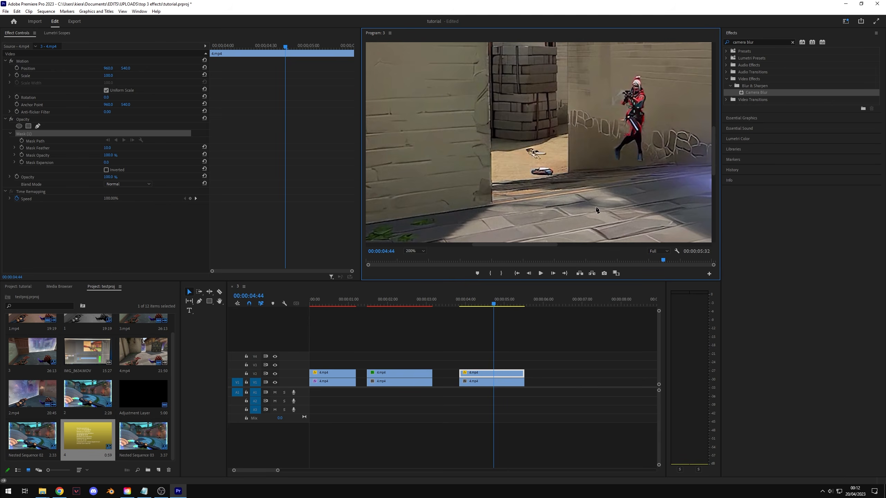
{"action": "left_click", "coordinate": [491, 183]}
{"action": "left_click_drag", "start_coordinate": [714, 157], "coordinate": [597, 185]}
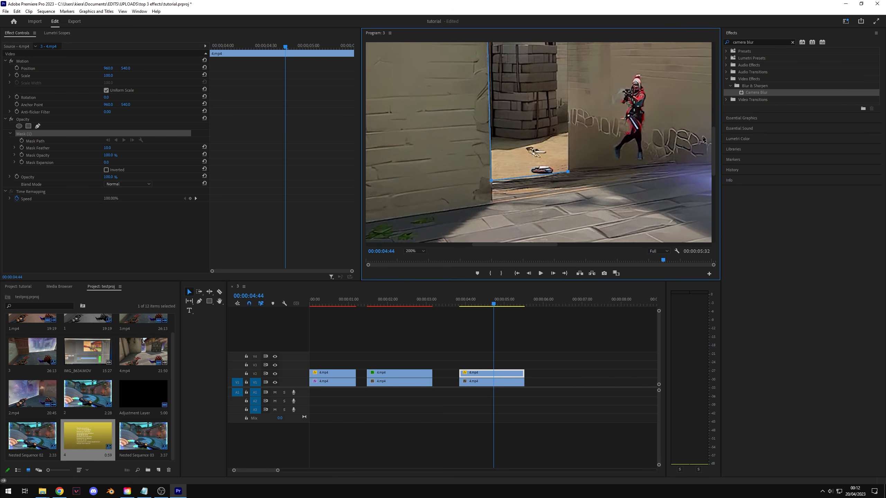
{"action": "left_click_drag", "start_coordinate": [713, 139], "coordinate": [567, 119]}
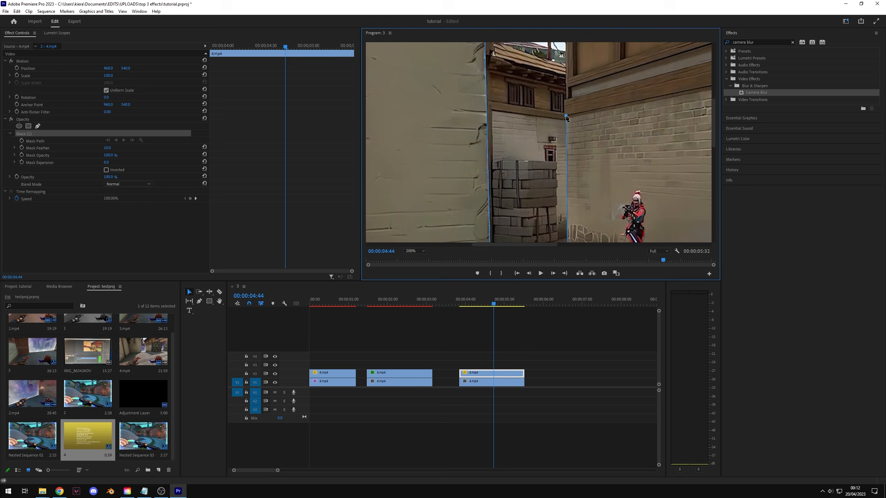
{"action": "scroll", "coordinate": [565, 115], "scroll_direction": "up", "scroll_amount": 3}
{"action": "left_click", "coordinate": [566, 93]}
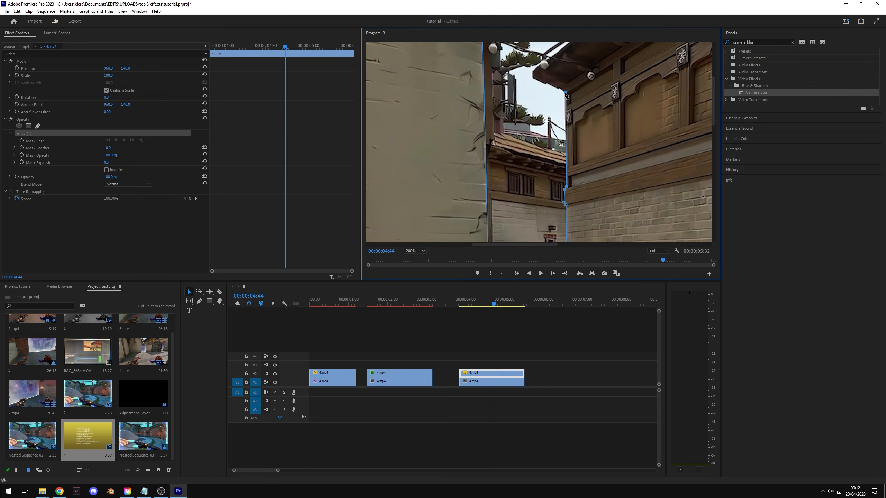
{"action": "left_click", "coordinate": [532, 78]}
{"action": "left_click", "coordinate": [533, 71]}
{"action": "scroll", "coordinate": [532, 71], "scroll_direction": "up", "scroll_amount": 3}
{"action": "left_click", "coordinate": [692, 57]}
{"action": "left_click", "coordinate": [522, 44]}
{"action": "left_click", "coordinate": [485, 57]}
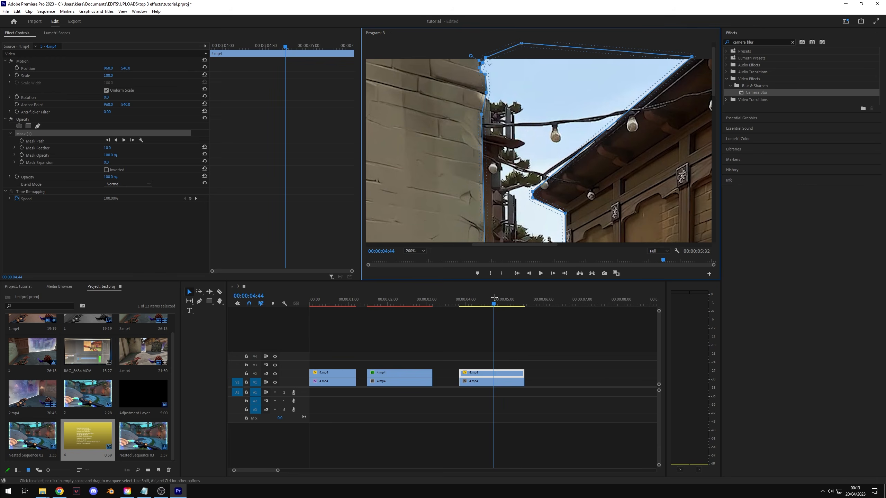
{"action": "left_click", "coordinate": [414, 251]}
{"action": "left_click", "coordinate": [415, 261]}
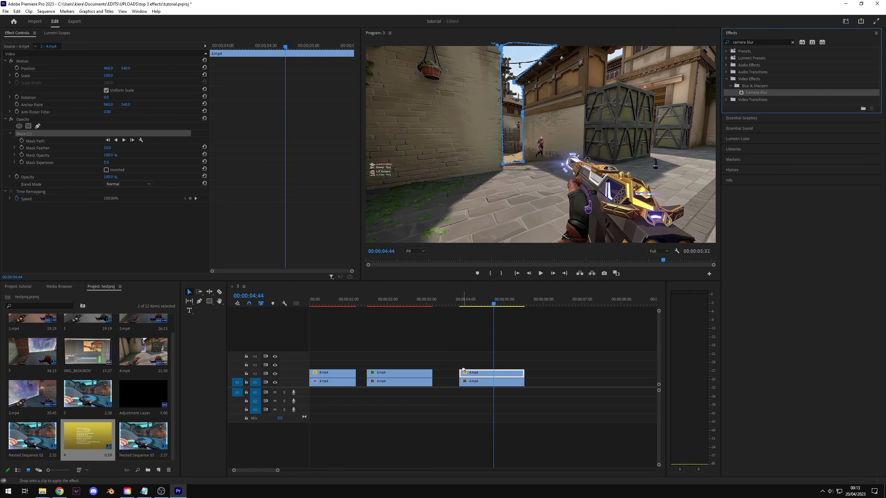
- Apply Camera Blur to the masked alley clip on V2 with a Percent Blur of about 3, and lower the mask feather
{"action": "left_click_drag", "start_coordinate": [463, 370], "coordinate": [463, 371]}
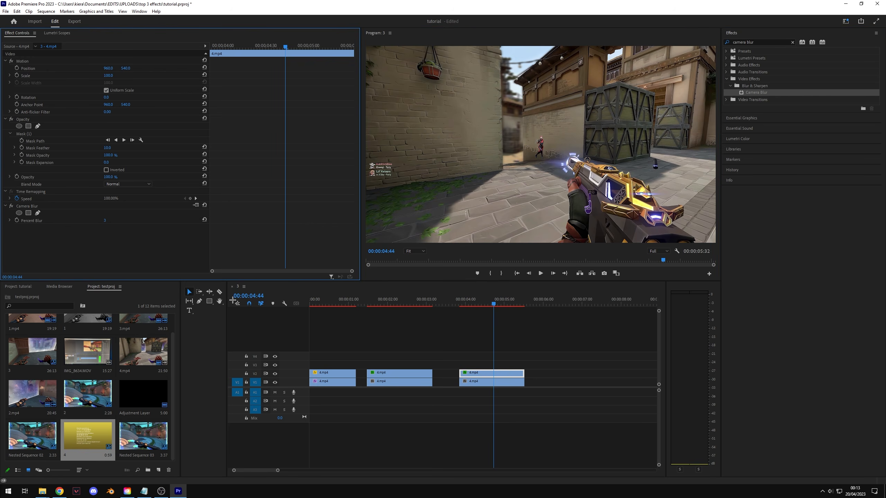
{"action": "left_click_drag", "start_coordinate": [107, 148], "coordinate": [86, 148]}
{"action": "left_click_drag", "start_coordinate": [105, 220], "coordinate": [102, 220]}
- Maximize the program preview to examine the blurred alley background, and restore the normal layout
{"action": "left_click", "coordinate": [597, 343]}
{"action": "key", "text": "grave"}
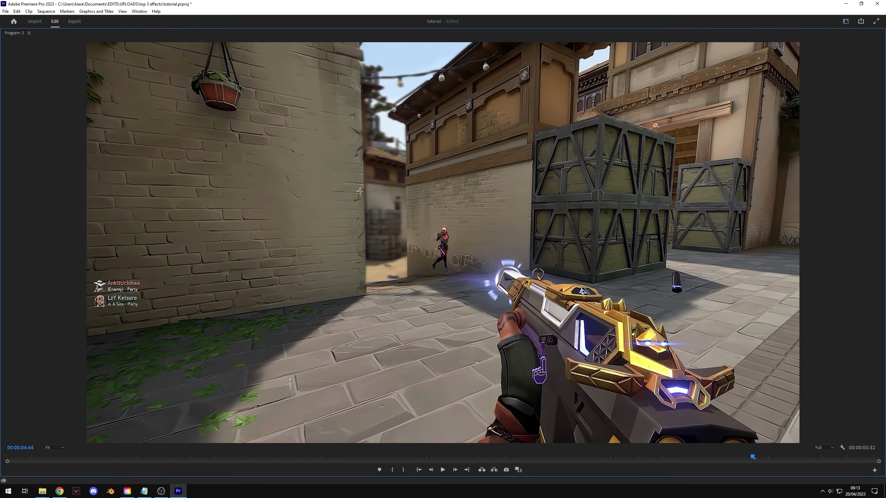
{"action": "key", "text": "grave"}
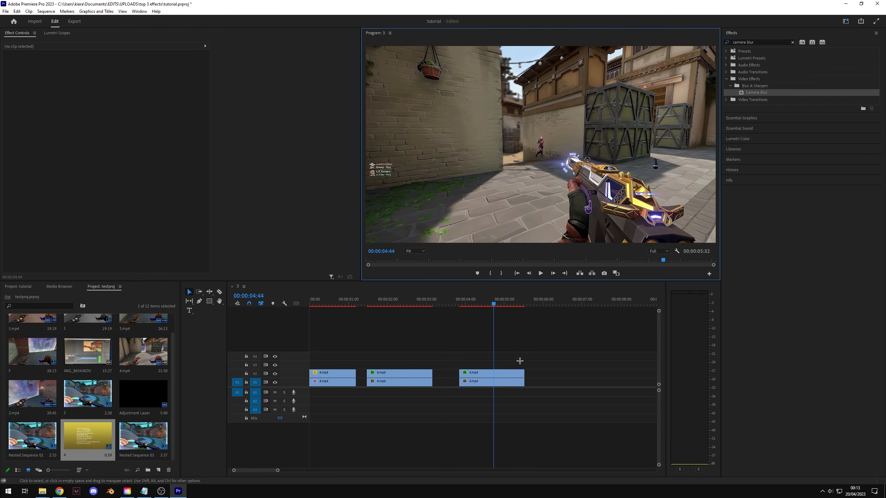
- Raise the feather of the opacity mask on the third pair's V2 clip to soften the alley blur's edges
{"action": "left_click", "coordinate": [494, 375]}
{"action": "left_click_drag", "start_coordinate": [504, 169], "coordinate": [531, 164]}
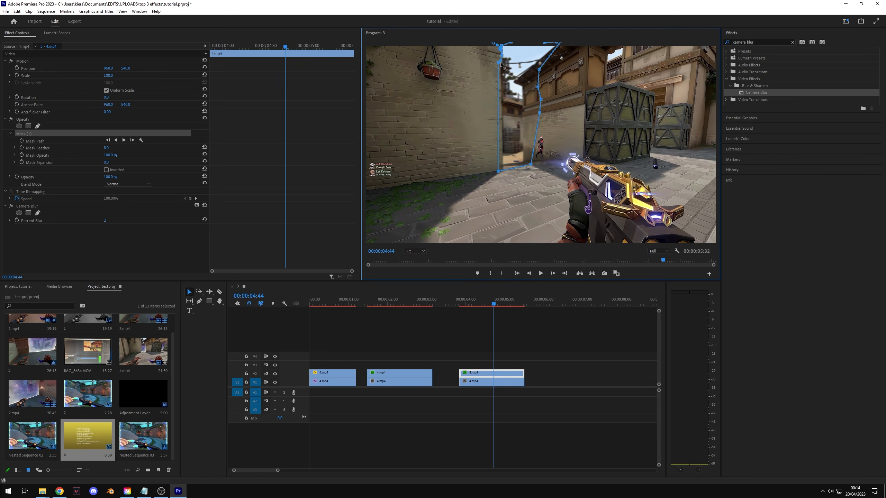
{"action": "left_click_drag", "start_coordinate": [106, 147], "coordinate": [85, 147]}
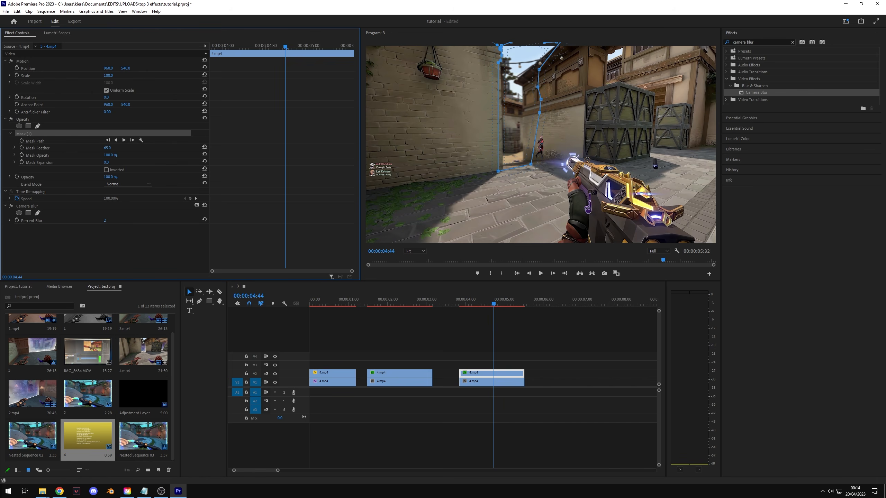
{"action": "left_click", "coordinate": [356, 310]}
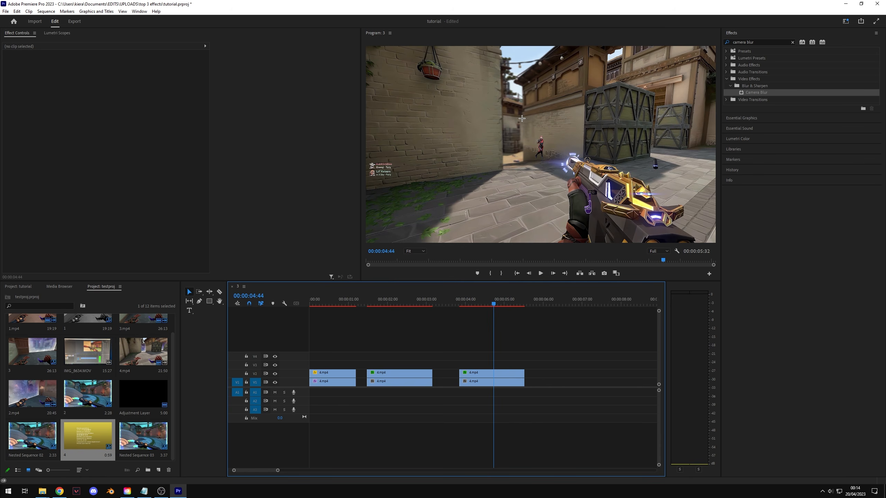
- Maximize the program preview and magnify it to 200% and 400% to examine the feathered mask edges along the brick walls
{"action": "left_click", "coordinate": [554, 121]}
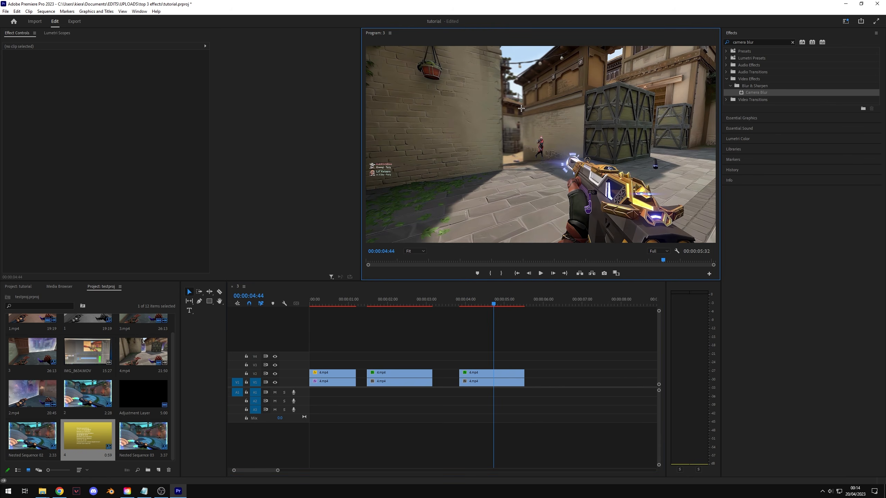
{"action": "left_click", "coordinate": [415, 251]}
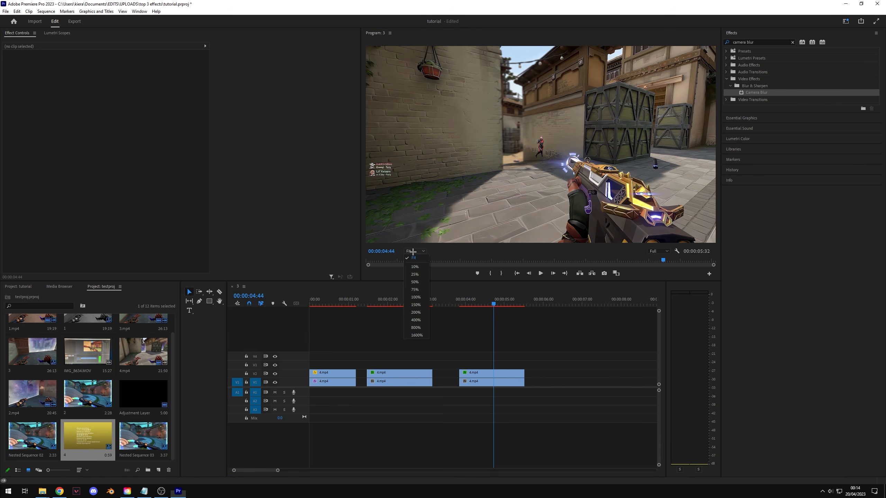
{"action": "left_click", "coordinate": [468, 251]}
{"action": "key", "text": "grave"}
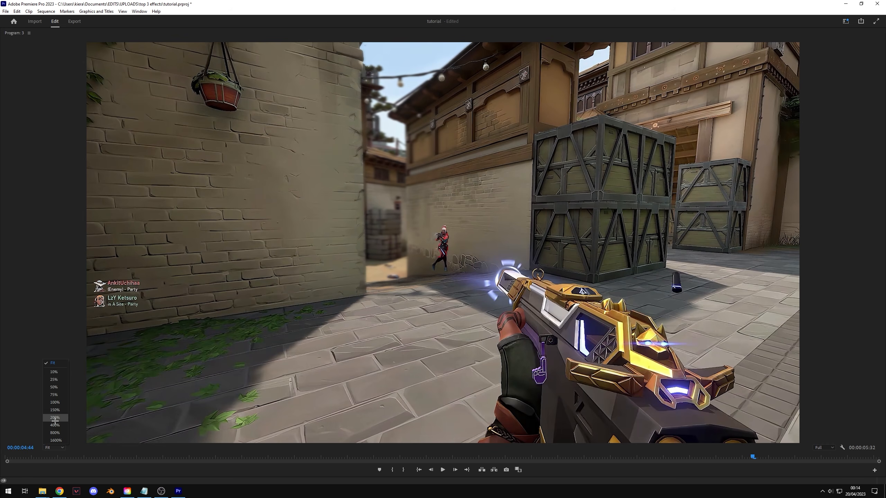
{"action": "left_click", "coordinate": [61, 415]}
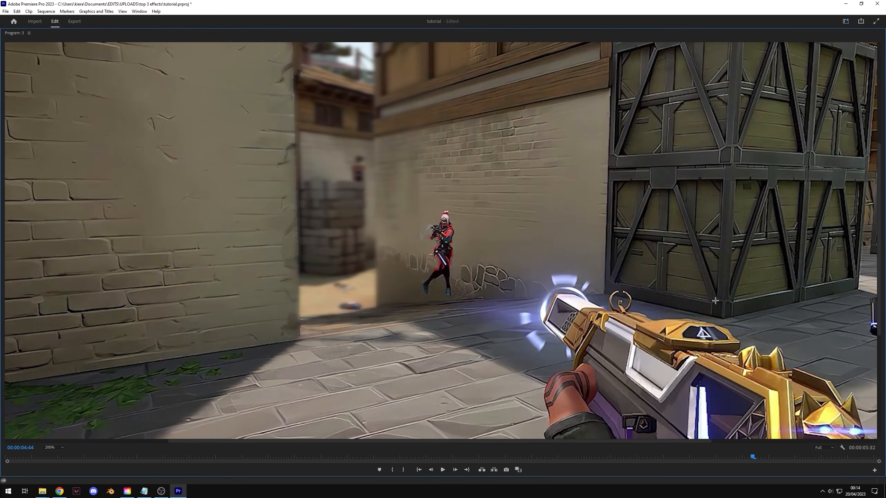
{"action": "left_click", "coordinate": [57, 446]}
{"action": "left_click", "coordinate": [55, 422]}
{"action": "scroll", "coordinate": [881, 271], "scroll_direction": "up", "scroll_amount": 5}
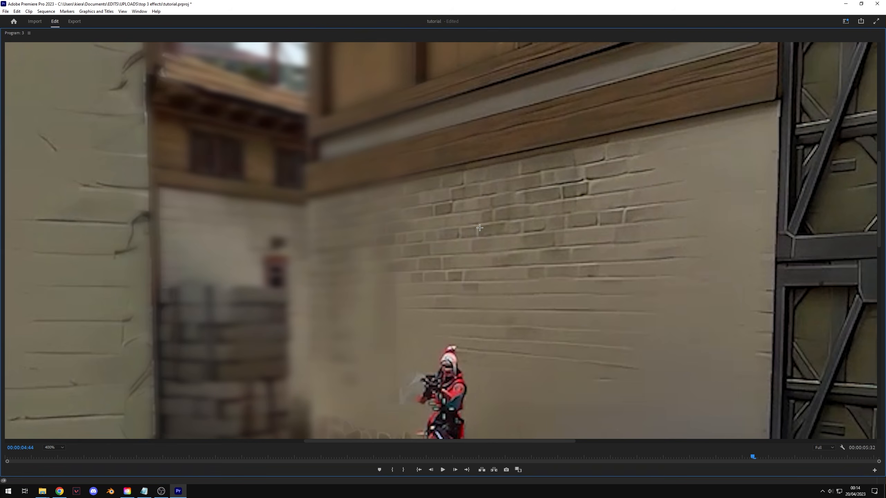
- Restore the normal layout, set the alley mask's feather to 0, and return the preview to Fit
{"action": "key", "text": "grave"}
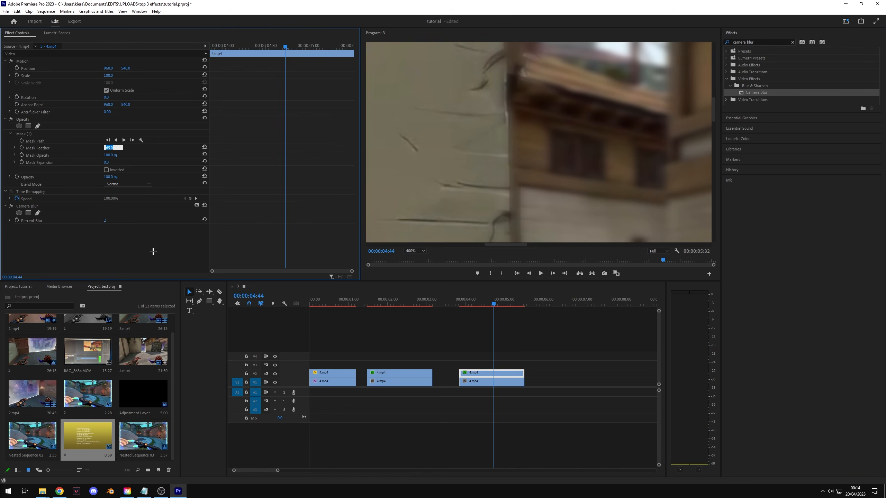
{"action": "type", "text": "0"}
{"action": "key", "text": "Return"}
{"action": "scroll", "coordinate": [497, 134], "scroll_direction": "down", "scroll_amount": 5}
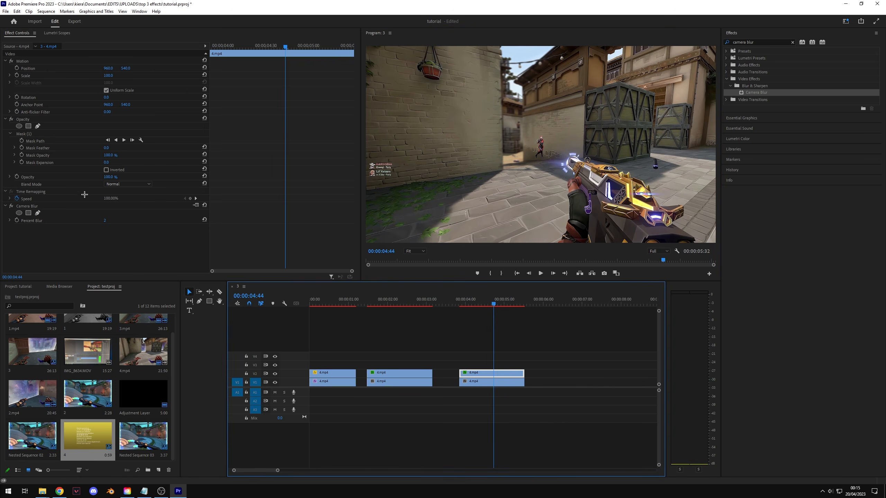
- Check the alley mask's outline and compare the second pair's gun blur with the third pair's alley blur
{"action": "left_click", "coordinate": [34, 134]}
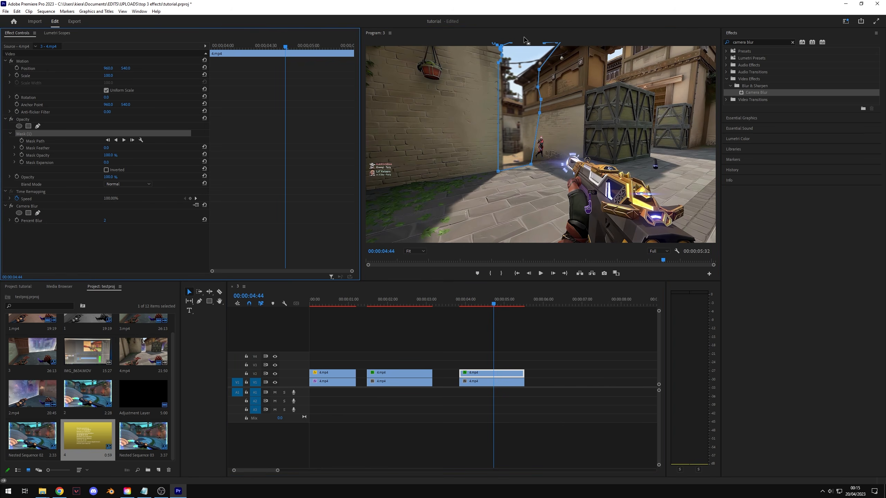
{"action": "left_click", "coordinate": [400, 300]}
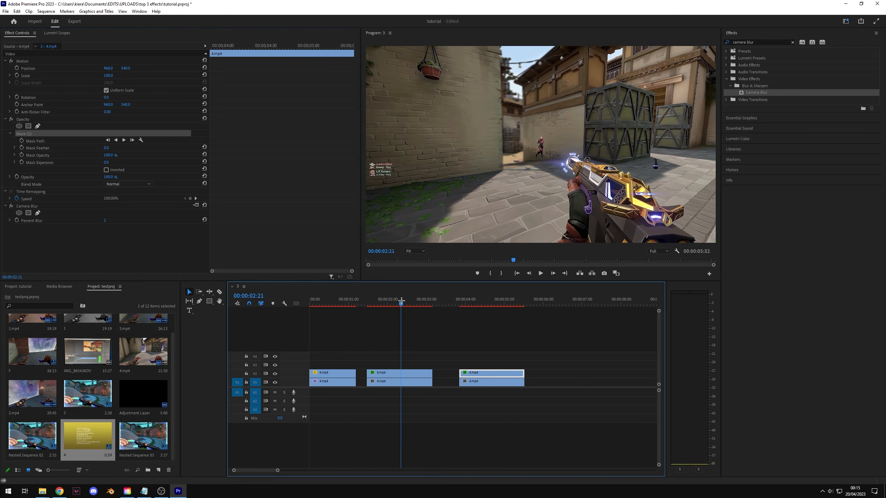
{"action": "left_click", "coordinate": [378, 374]}
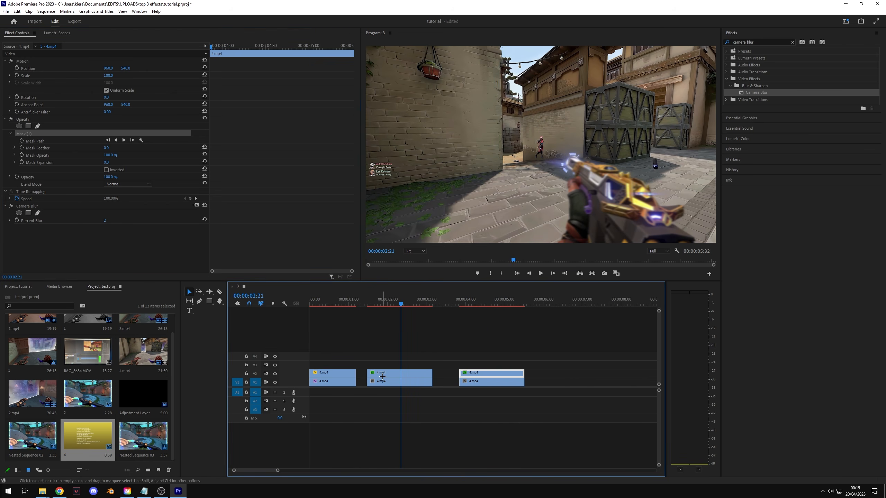
{"action": "left_click", "coordinate": [491, 301]}
{"action": "left_click", "coordinate": [508, 372]}
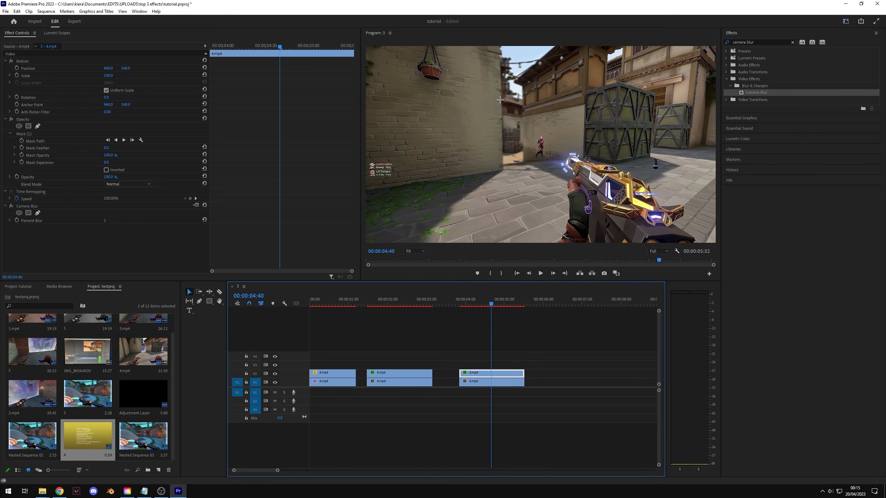
{"action": "key", "text": "alt+Tab"}
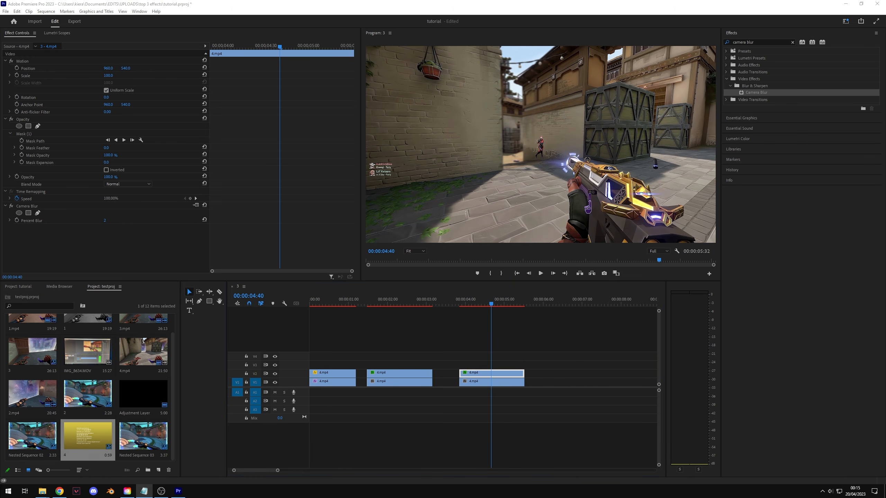